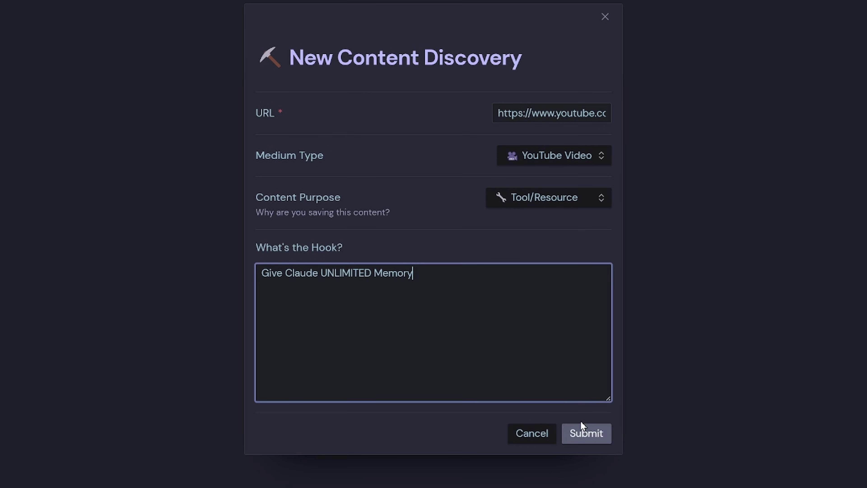
Step: Submit the completed New Content Discovery form for the Claude UNLIMITED Memory video
{"action": "left_click", "coordinate": [586, 433]}
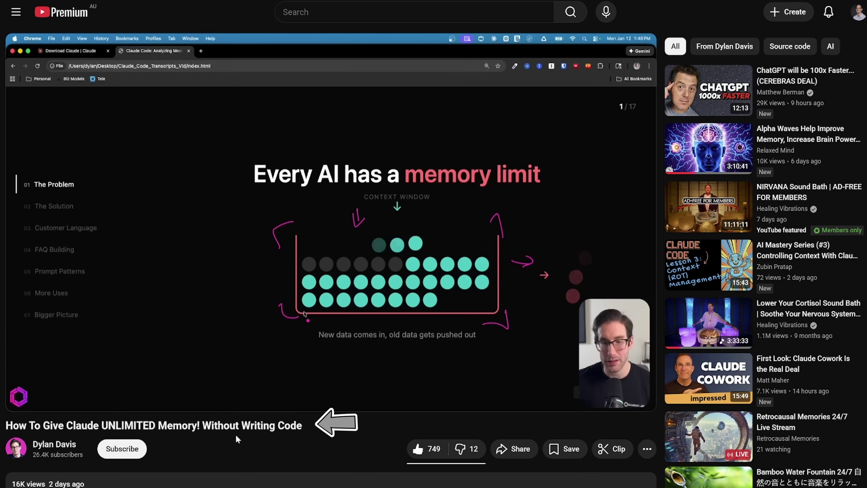
Step: Copy the video title 'How To Give Claude UNLIMITED Memory! Without Writing Code'
{"action": "triple_click", "coordinate": [210, 421]}
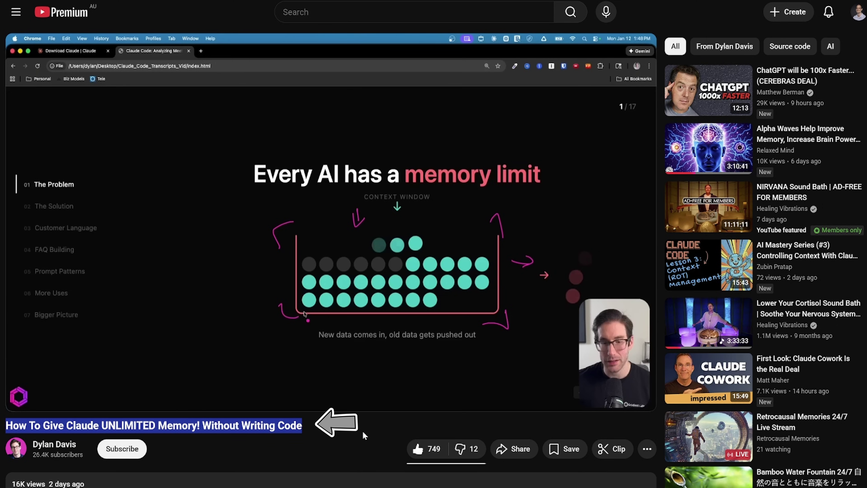
{"action": "key", "text": "ctrl+c"}
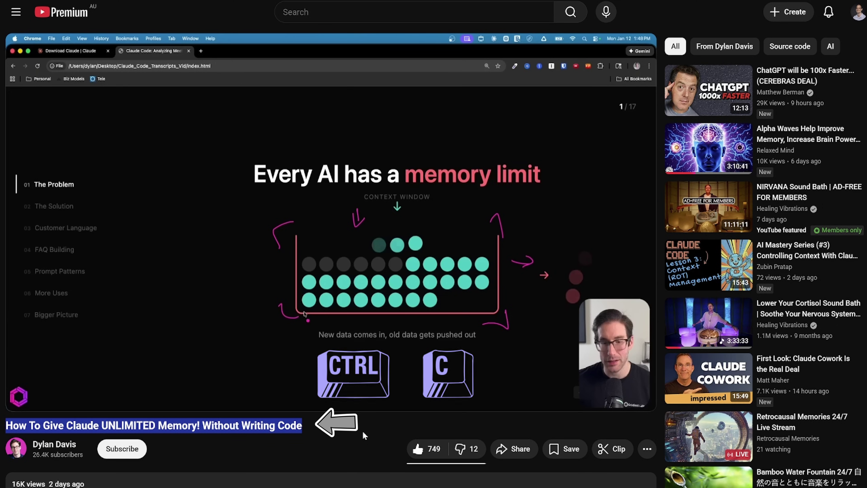
Step: Start a new discovery named 'How To Give Claude UNLIMITED Memory Without Writing Code', without the '!'
{"action": "key", "text": "alt+Tab"}
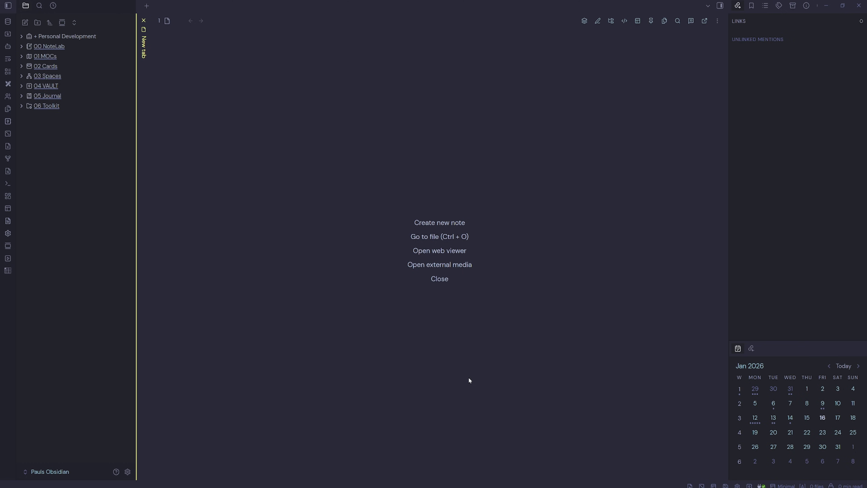
{"action": "key", "text": "alt+c"}
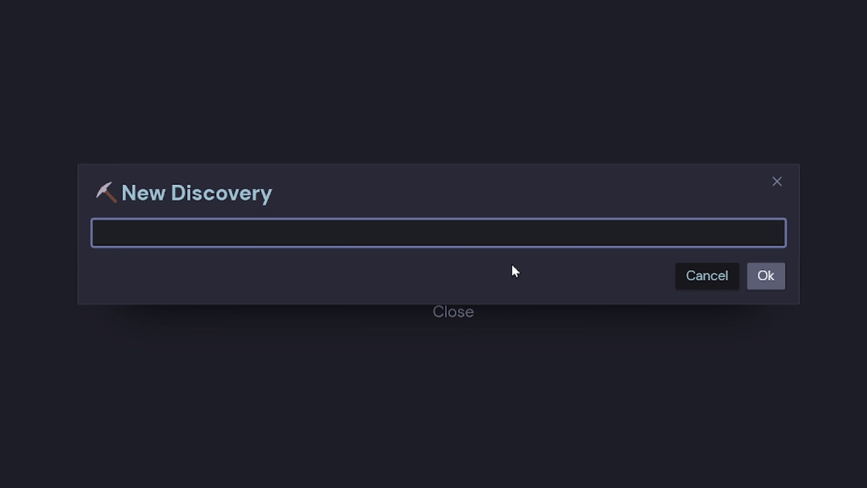
{"action": "key", "text": "ctrl+v"}
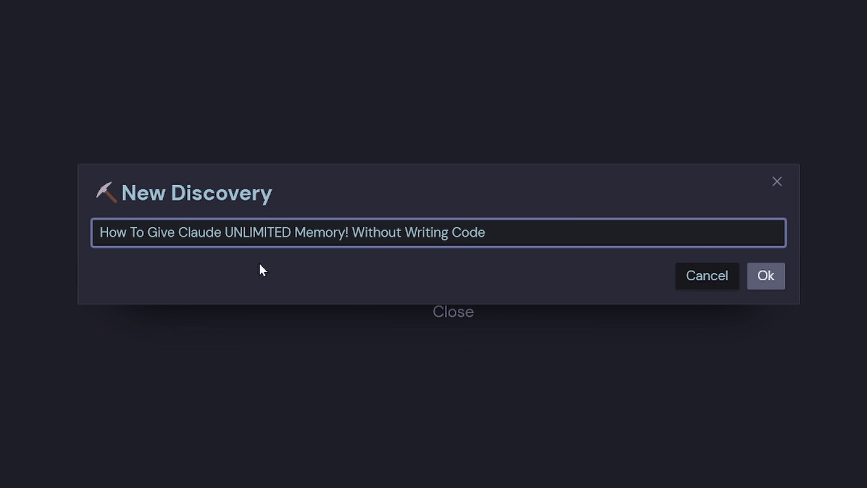
{"action": "left_click", "coordinate": [348, 232]}
{"action": "key", "text": "BackSpace"}
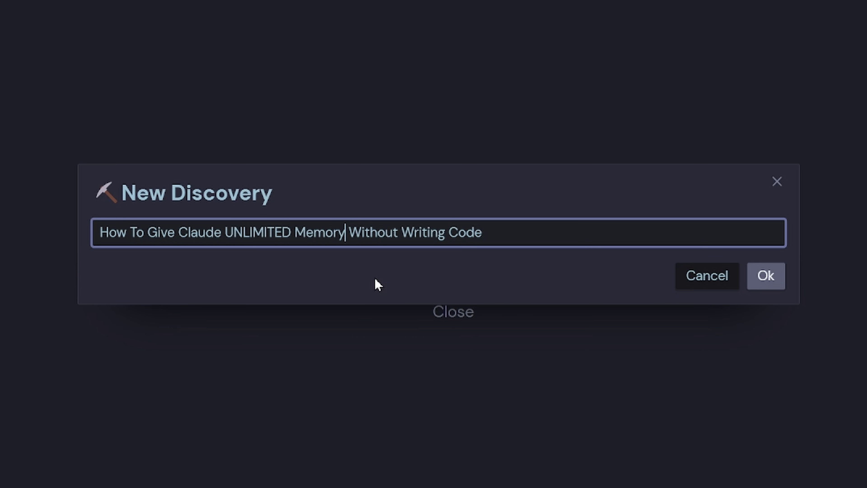
{"action": "left_click", "coordinate": [765, 275]}
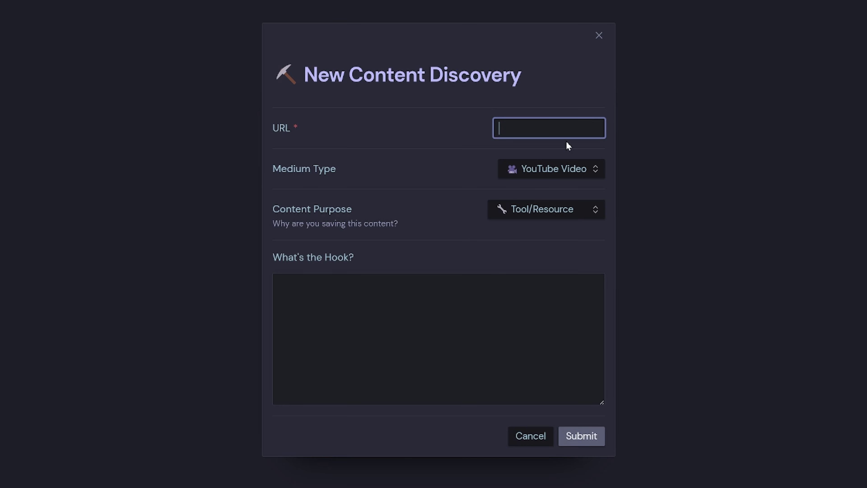
Step: Copy the video's YouTube URL from the browser into the form's URL field
{"action": "key", "text": "alt+Tab"}
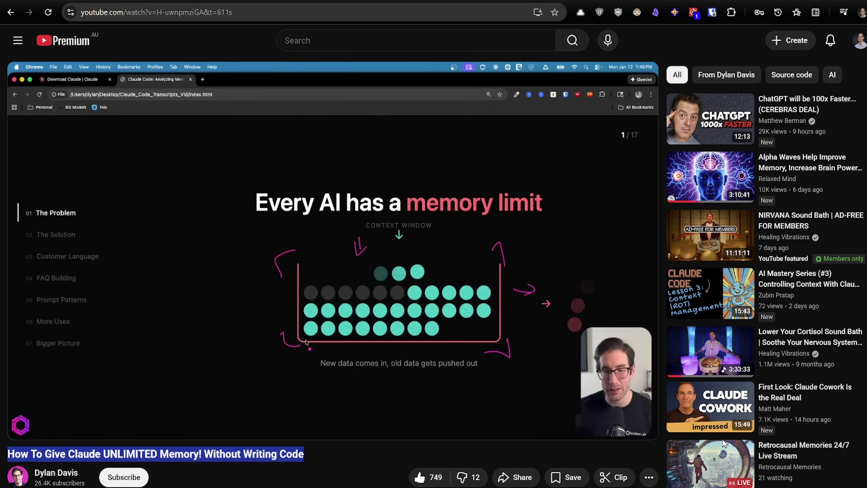
{"action": "left_click", "coordinate": [239, 17]}
{"action": "key", "text": "ctrl+c"}
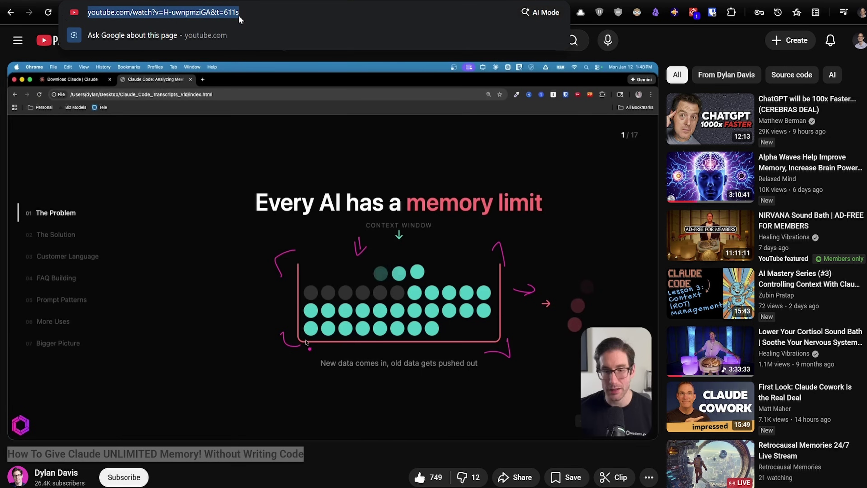
{"action": "key", "text": "alt+Tab"}
{"action": "key", "text": "ctrl+v"}
{"action": "left_click", "coordinate": [435, 158]}
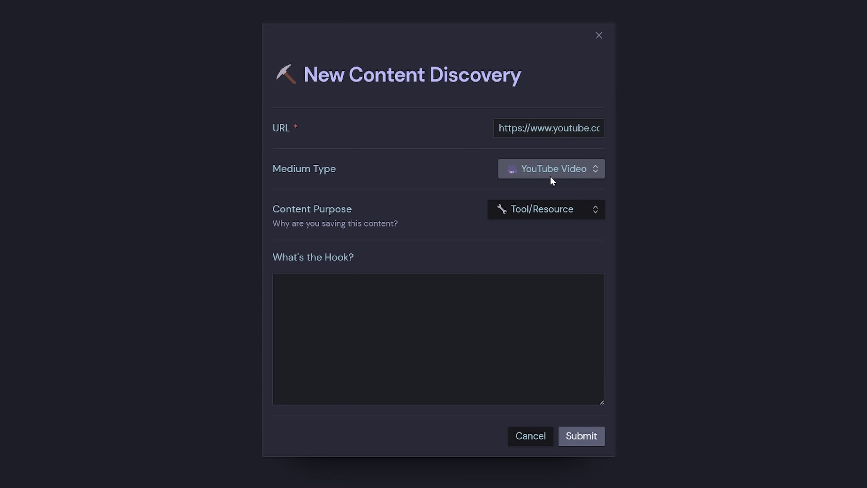
Step: Keep medium type YouTube Video and content purpose Tool/Resource
{"action": "left_click", "coordinate": [588, 173]}
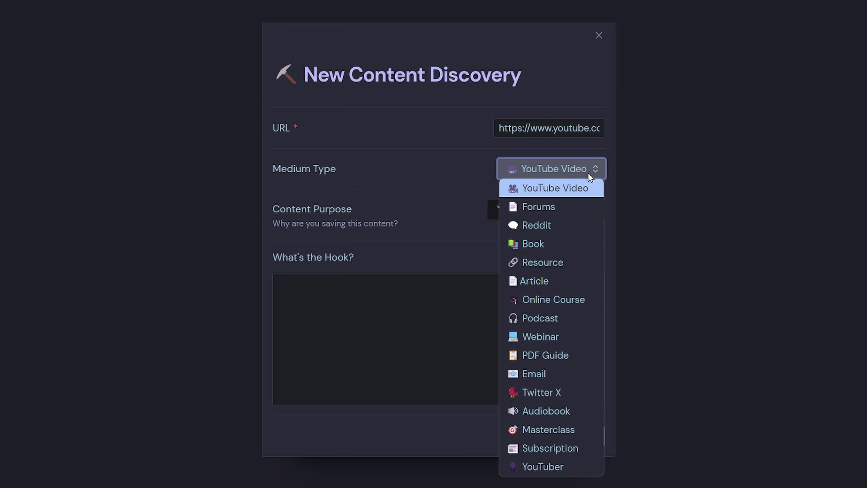
{"action": "left_click", "coordinate": [587, 173]}
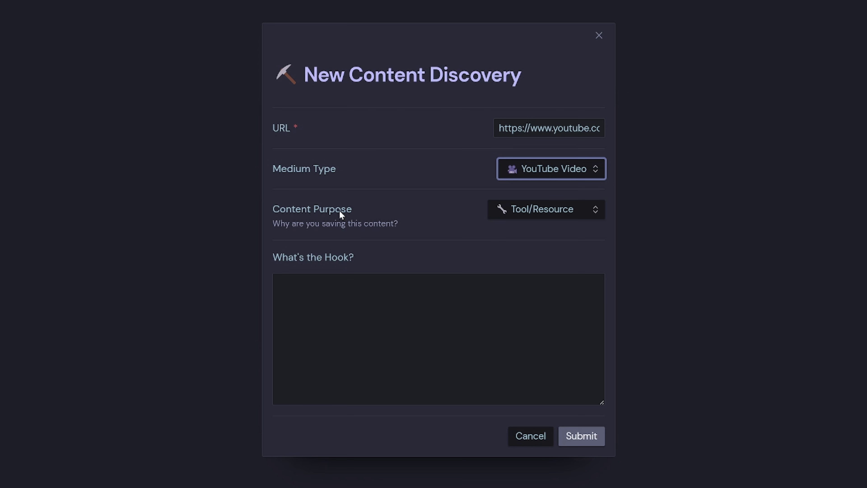
{"action": "left_click", "coordinate": [592, 215]}
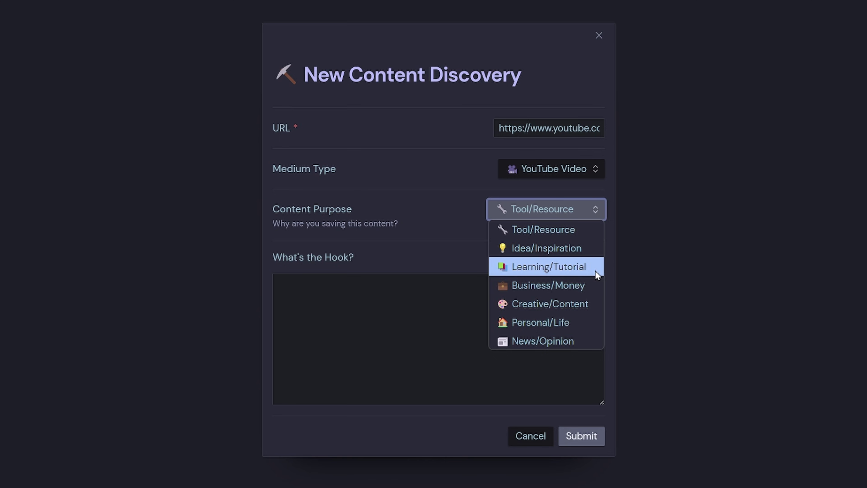
{"action": "left_click", "coordinate": [579, 235]}
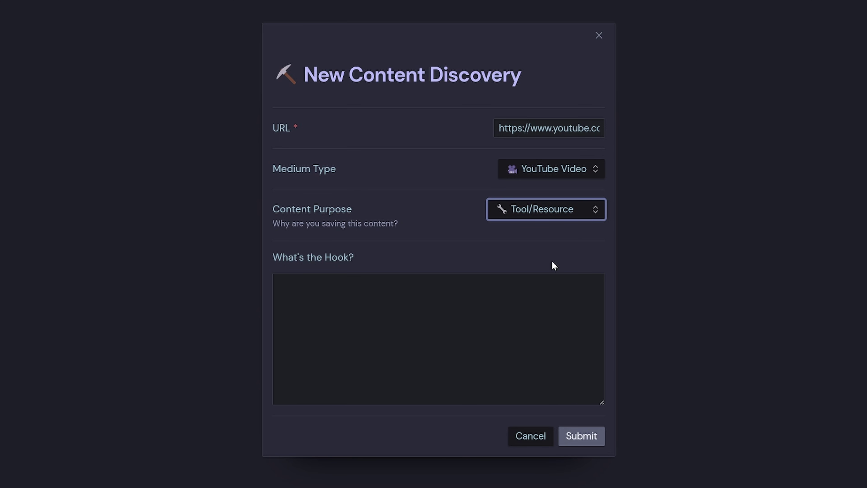
Step: Enter the hook 'Give Claude UNLIMITED Memory' and submit the discovery
{"action": "left_click", "coordinate": [458, 309]}
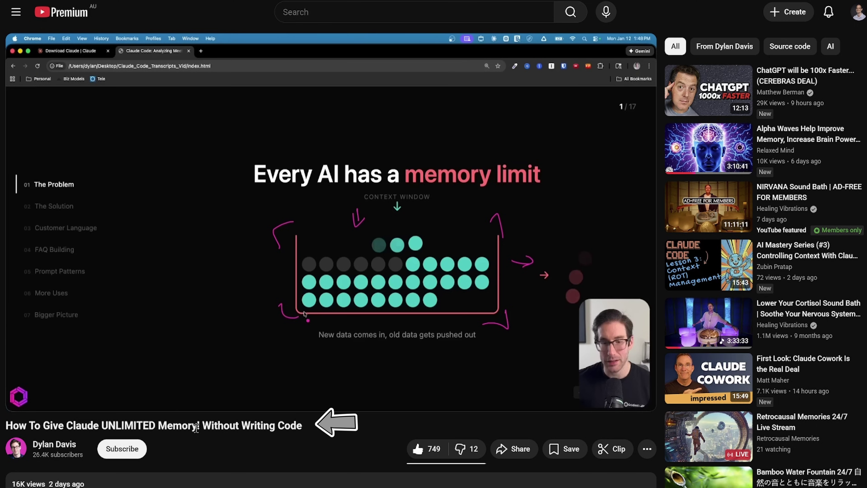
{"action": "left_click_drag", "start_coordinate": [196, 427], "coordinate": [43, 426]}
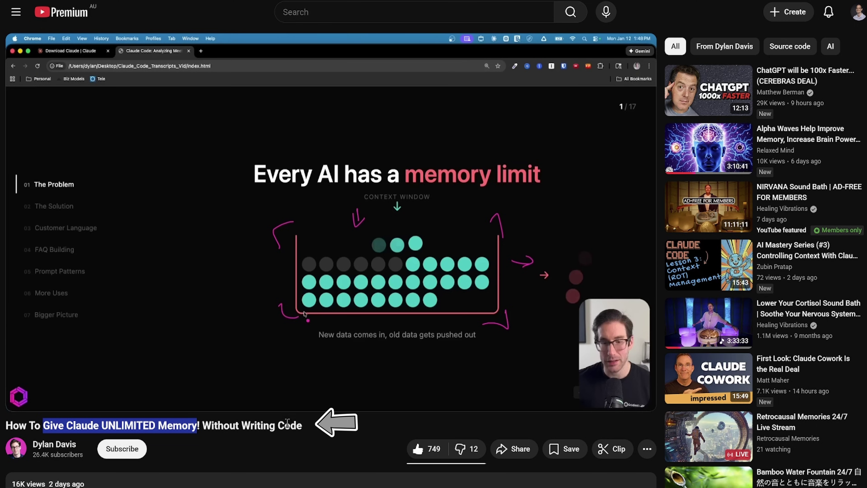
{"action": "left_click", "coordinate": [349, 441]}
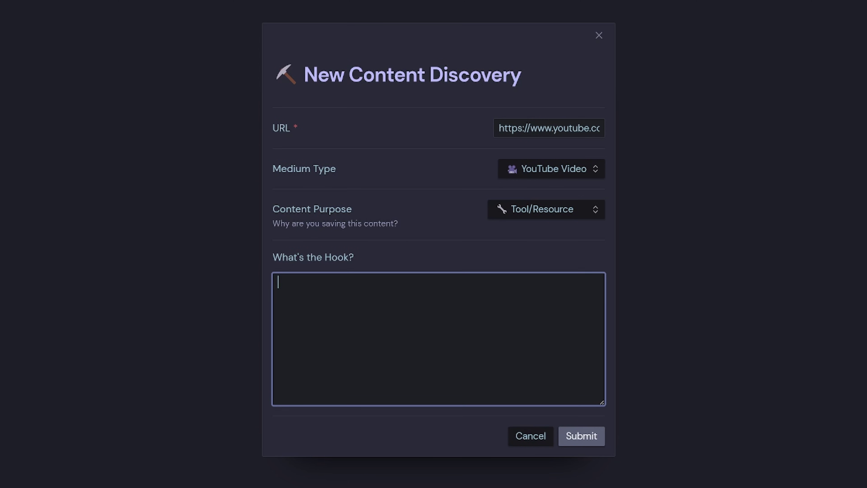
{"action": "key", "text": "ctrl+v"}
{"action": "left_click", "coordinate": [584, 440]}
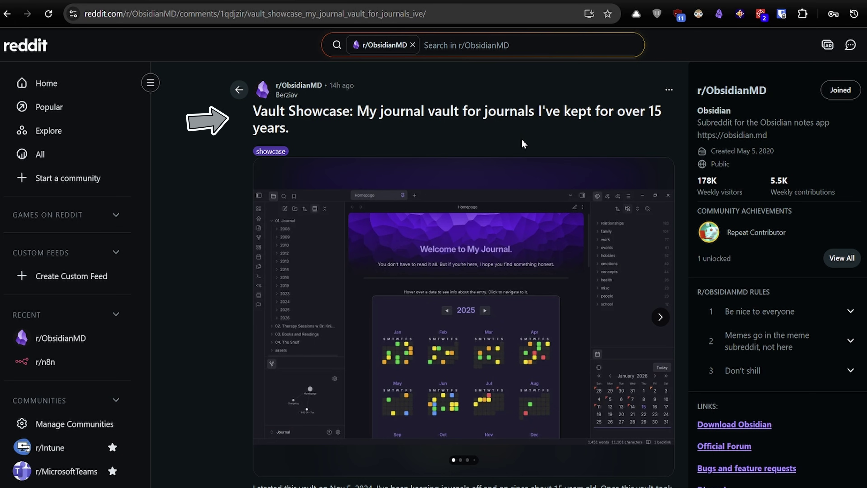
Step: Copy the 'Vault Showcase: My journal vault…' post title and start a new discovery capture
{"action": "triple_click", "coordinate": [508, 130]}
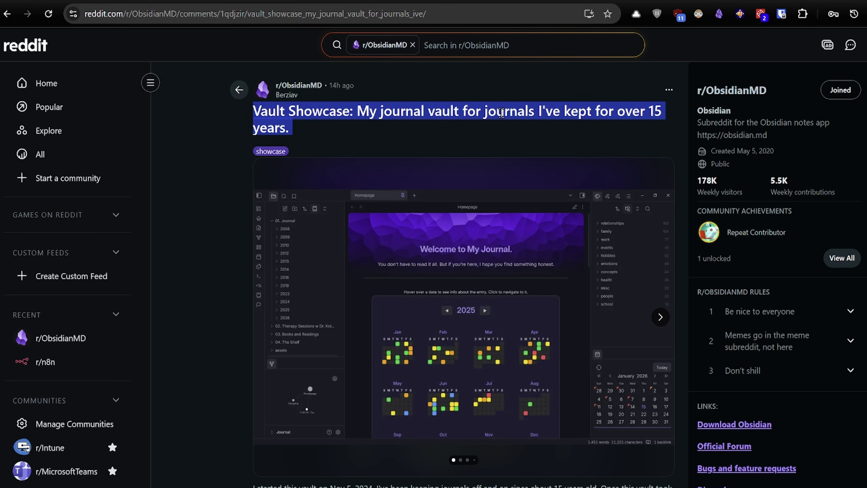
{"action": "key", "text": "ctrl+c"}
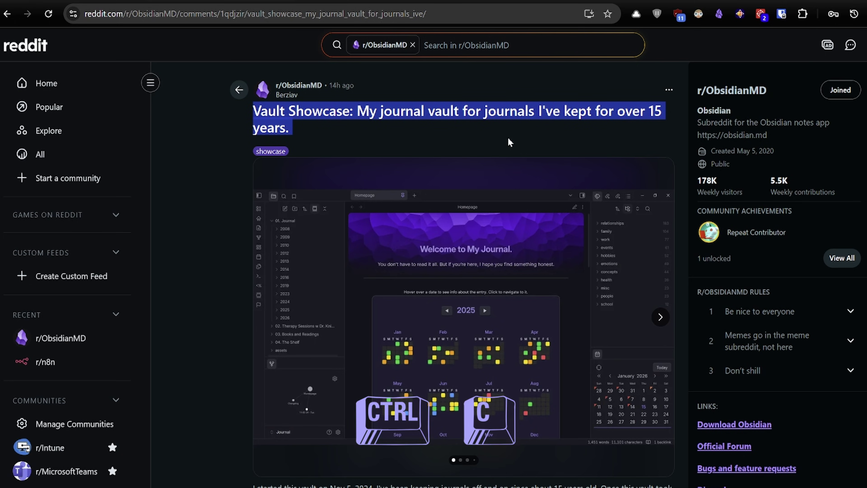
{"action": "key", "text": "alt+c"}
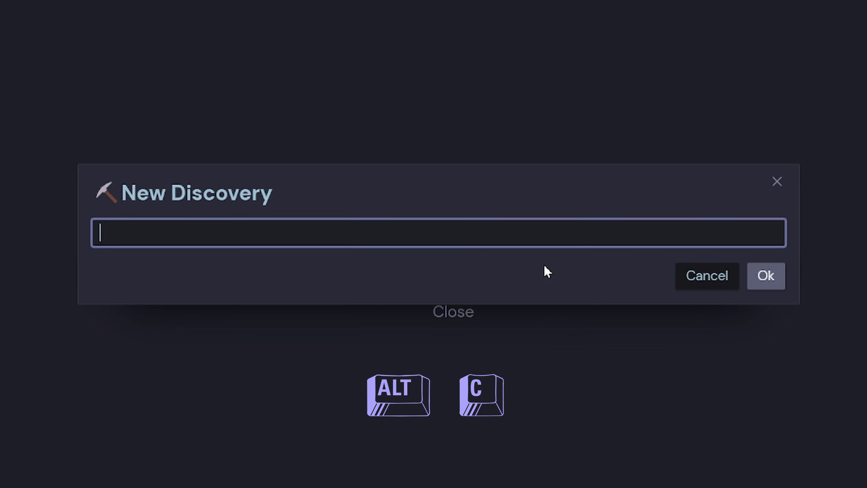
Step: Name the discovery with the pasted post title, removing its colon and final period
{"action": "key", "text": "ctrl+v"}
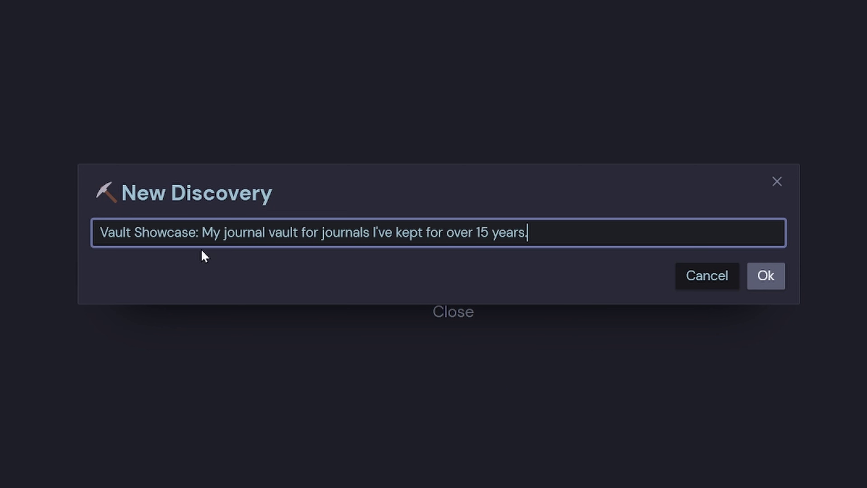
{"action": "left_click", "coordinate": [198, 235]}
{"action": "key", "text": "BackSpace"}
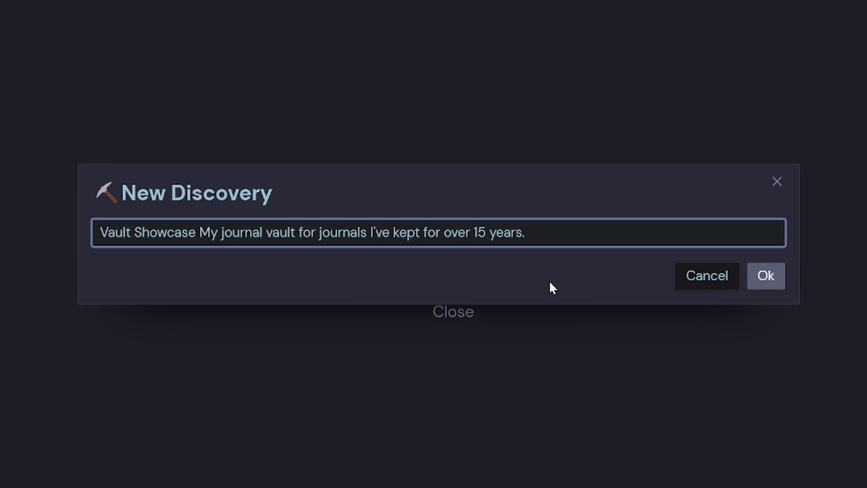
{"action": "left_click", "coordinate": [591, 235]}
{"action": "key", "text": "BackSpace"}
{"action": "key", "text": "Return"}
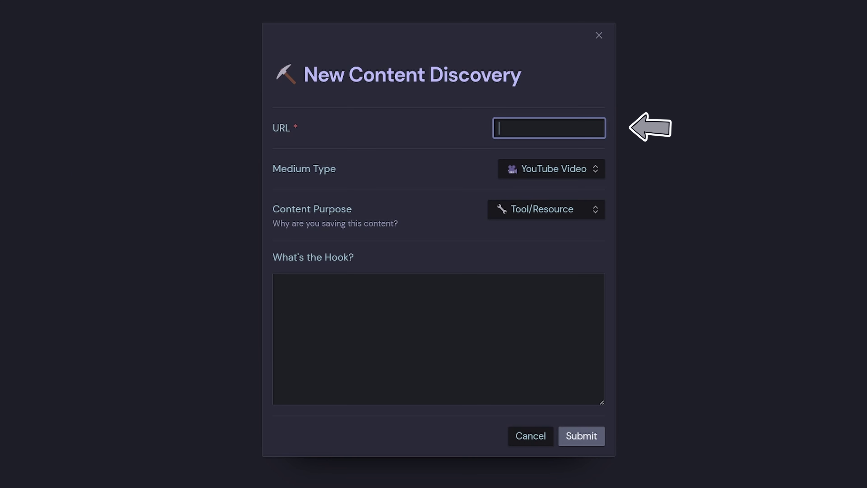
Step: Add the Reddit URL, set medium type Reddit, hook 'Vault Showcase - Journal', and submit
{"action": "key", "text": "alt+Tab"}
{"action": "key", "text": "ctrl+l"}
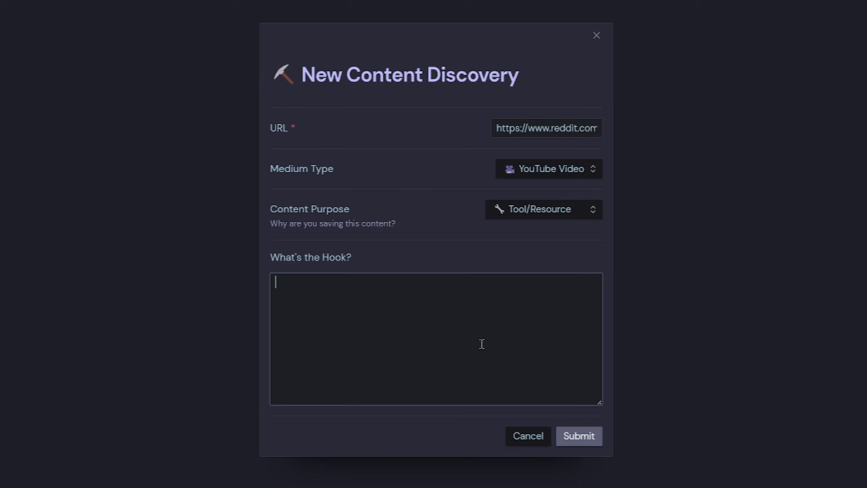
{"action": "left_click", "coordinate": [568, 167]}
{"action": "left_click", "coordinate": [560, 225]}
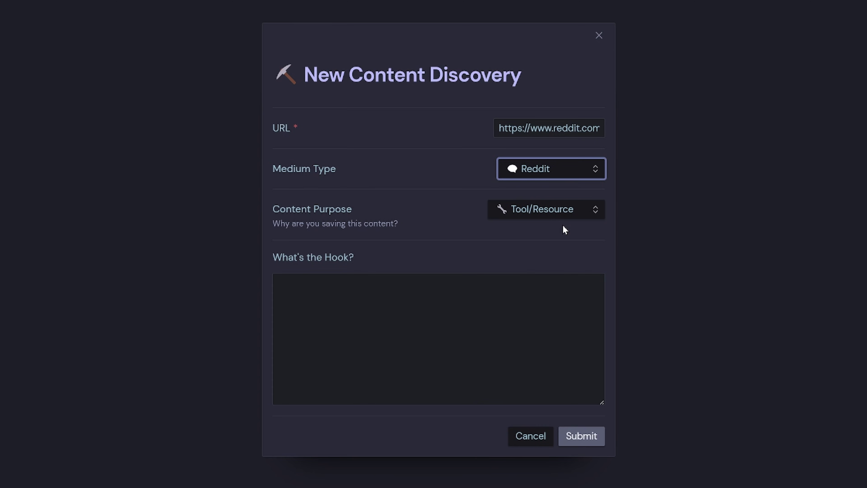
{"action": "left_click", "coordinate": [365, 293]}
{"action": "type", "text": "V"}
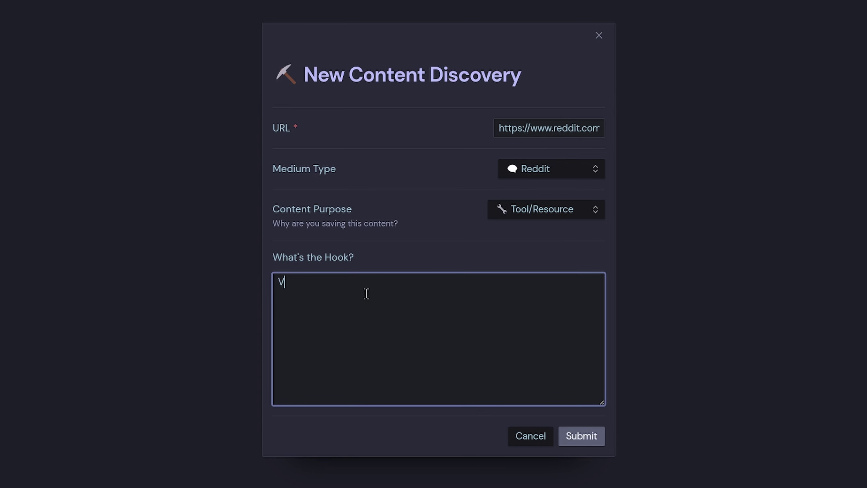
{"action": "type", "text": "ault Showcase - Journal"}
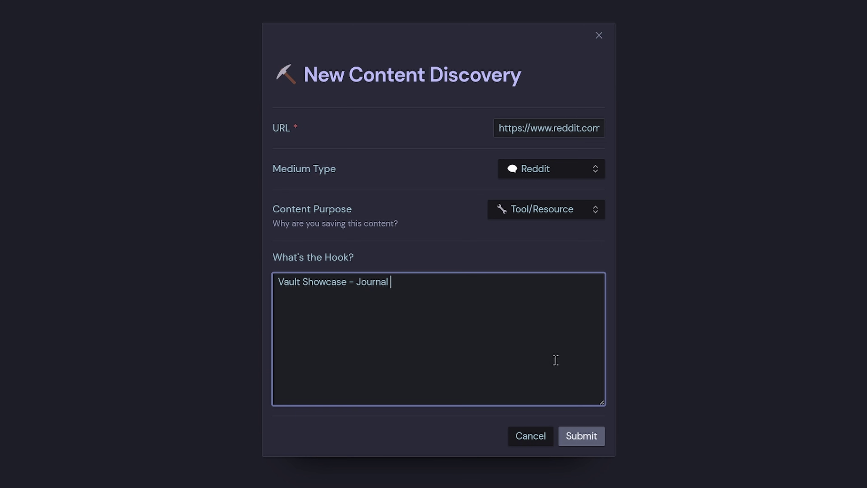
{"action": "left_click", "coordinate": [582, 437]}
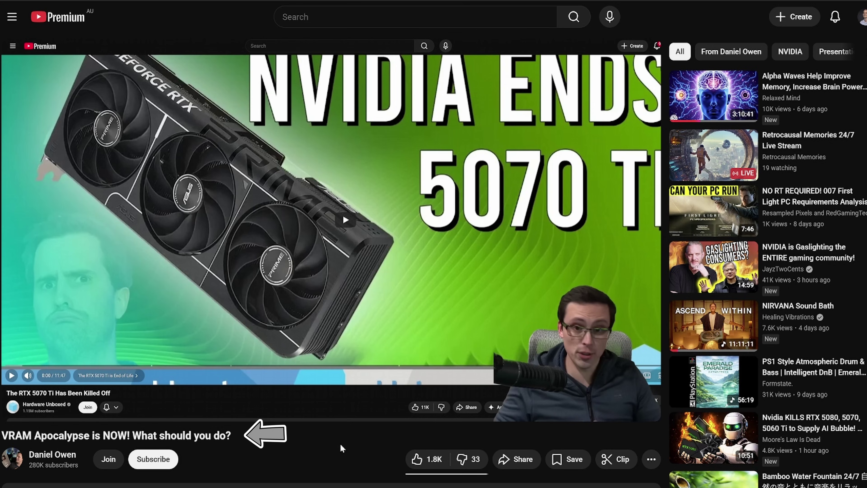
Step: Select the video title 'VRAM Apocalypse is NOW! What should you do?'
{"action": "triple_click", "coordinate": [211, 435]}
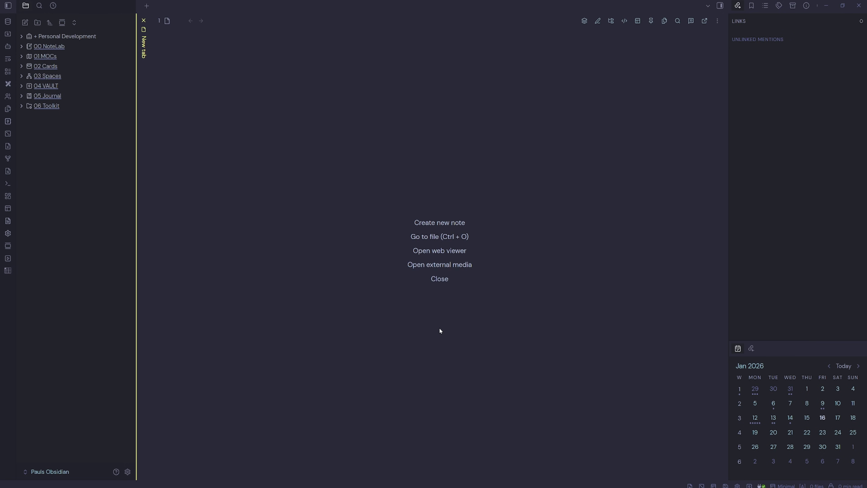
Step: Start a QuickAdd New Discovery titled 'VRAM Apocalypse is NOW What should you do'
{"action": "key", "text": "ctrl+p"}
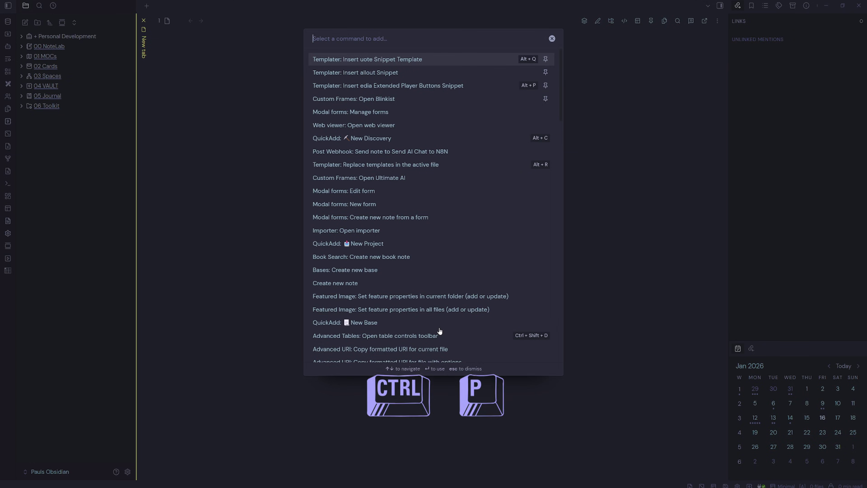
{"action": "type", "text": "discov"}
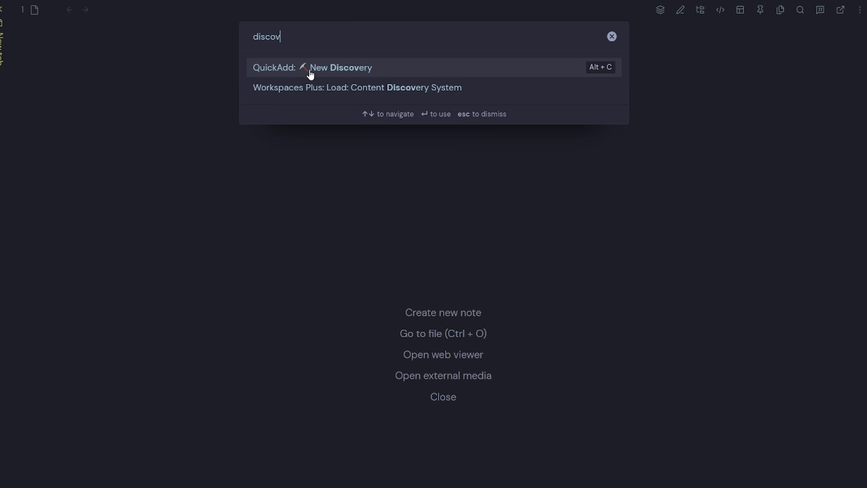
{"action": "left_click", "coordinate": [375, 76]}
{"action": "type", "text": "VRAM Apocalypse is NOW! What should you do?"}
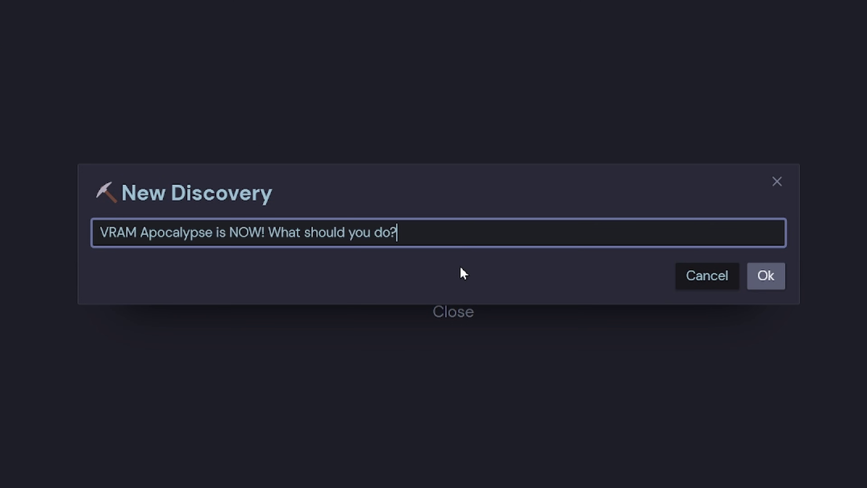
{"action": "left_click", "coordinate": [269, 233]}
{"action": "key", "text": "Left"}
{"action": "key", "text": "BackSpace"}
{"action": "key", "text": "End"}
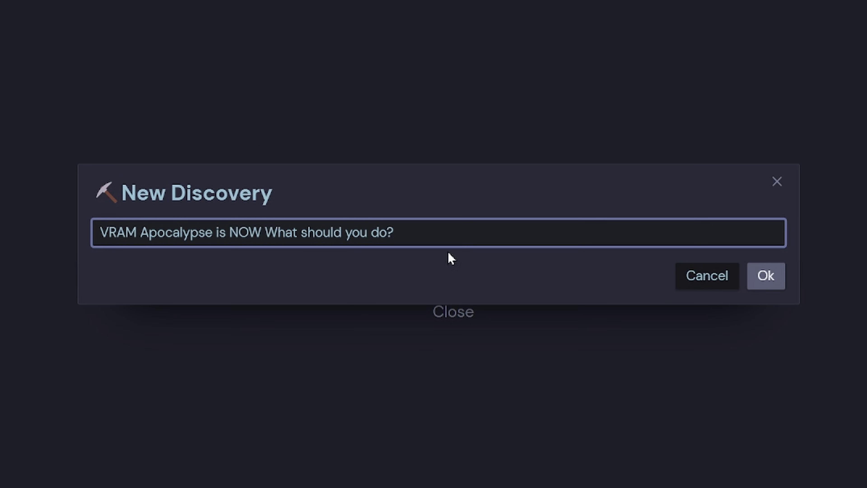
{"action": "key", "text": "BackSpace"}
{"action": "left_click", "coordinate": [777, 281]}
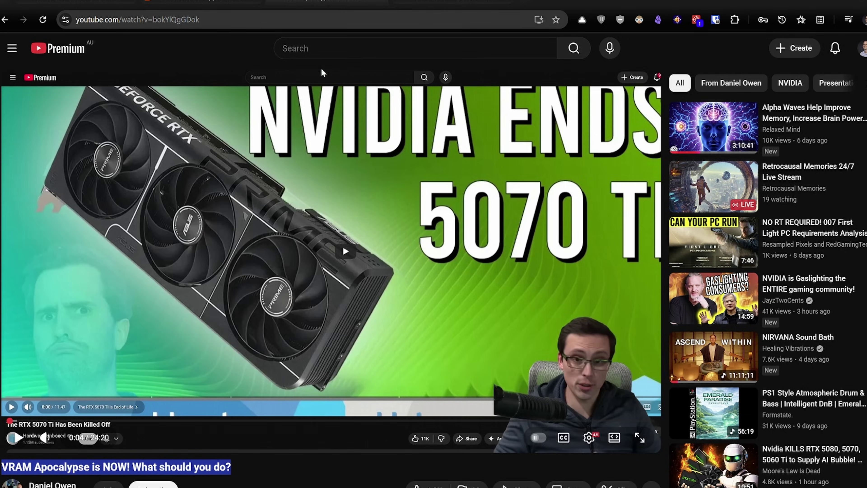
Step: Add the video link, purpose News/Opinion, hook 'VRAM Shortages - AI Data Centres are buying all the VRAM', and submit
{"action": "key", "text": "ctrl+l"}
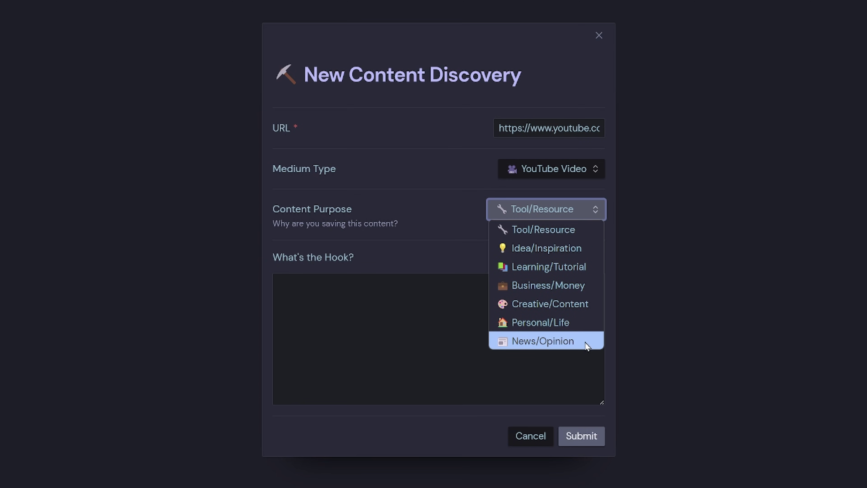
{"action": "left_click", "coordinate": [585, 342]}
{"action": "left_click", "coordinate": [417, 323]}
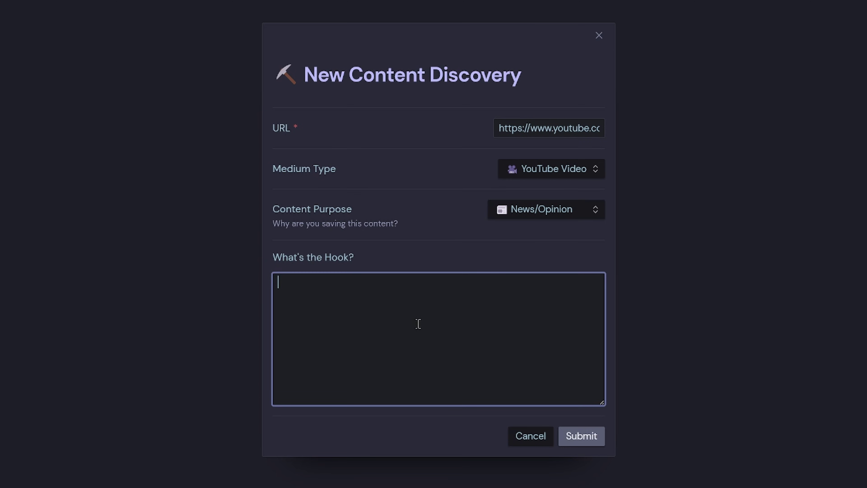
{"action": "type", "text": "VRM"}
{"action": "key", "text": "BackSpace"}
{"action": "type", "text": "AM Shortages - AI "}
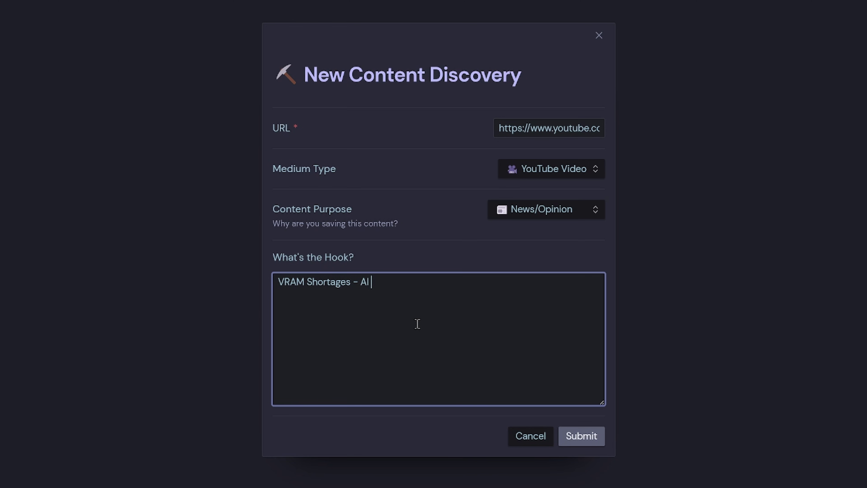
{"action": "type", "text": "Dat a Centres are buying a"}
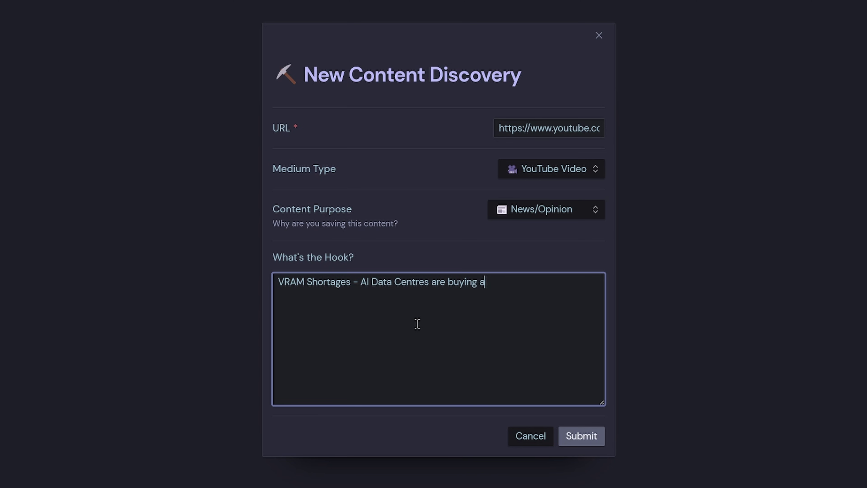
{"action": "type", "text": "ll the VRAM"}
{"action": "left_click_drag", "start_coordinate": [535, 283], "coordinate": [225, 278]}
{"action": "left_click", "coordinate": [574, 329]}
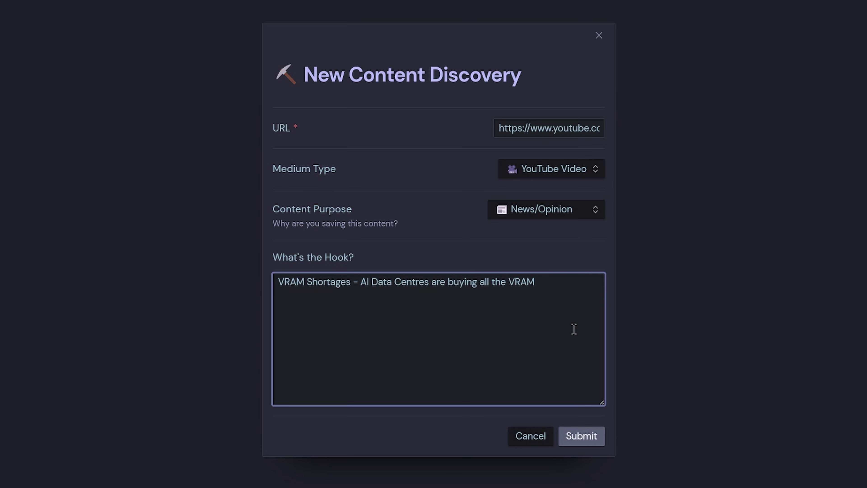
{"action": "left_click", "coordinate": [582, 439]}
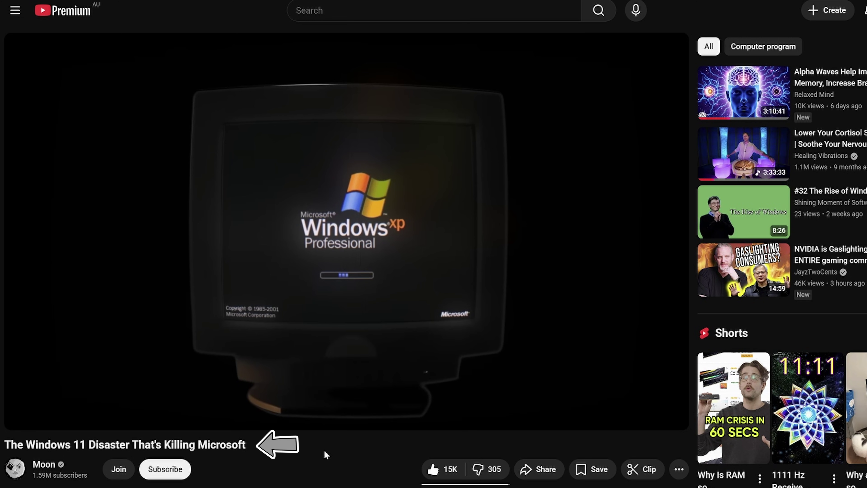
Step: Select the title 'The Windows 11 Disaster That's Killing Microsoft' and return to Obsidian
{"action": "left_click_drag", "start_coordinate": [254, 444], "coordinate": [5, 445]}
{"action": "key", "text": "ctrl+c"}
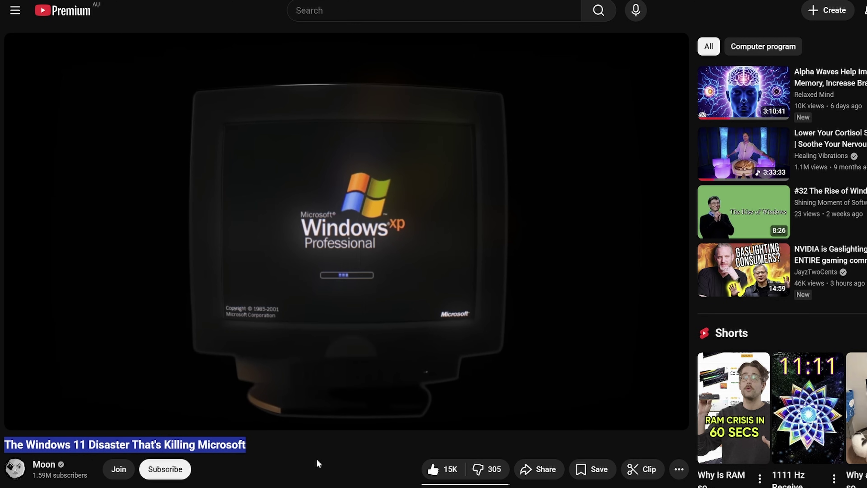
{"action": "key", "text": "alt+Tab"}
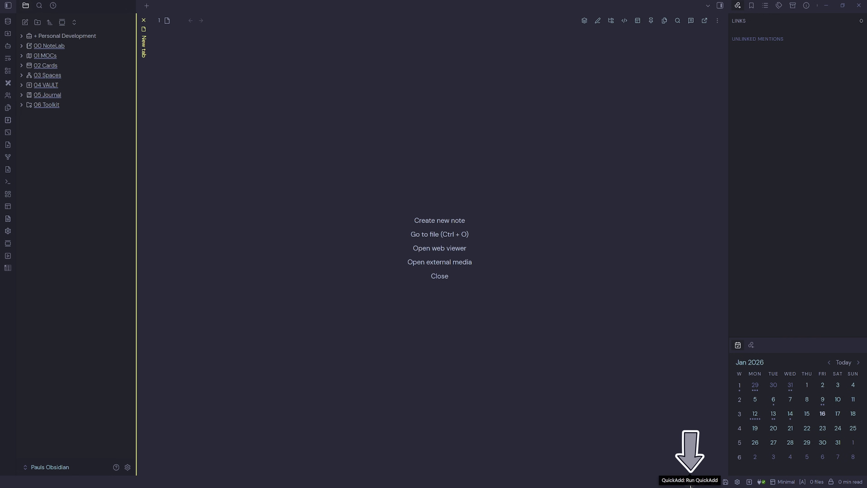
Step: Start a New Discovery from QuickAdd's Quick Commands, named with the pasted Windows 11 video title
{"action": "left_click", "coordinate": [689, 483]}
{"action": "scroll", "coordinate": [410, 269], "scroll_direction": "down", "scroll_amount": 3}
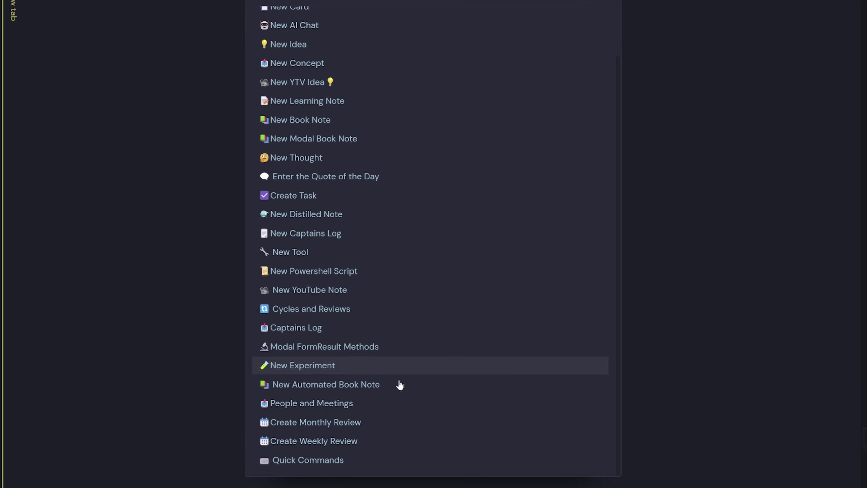
{"action": "left_click", "coordinate": [298, 475]}
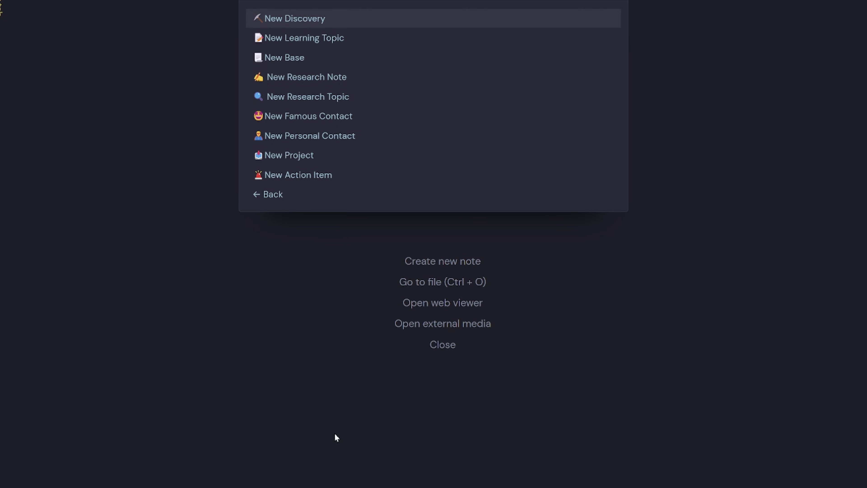
{"action": "left_click", "coordinate": [294, 20]}
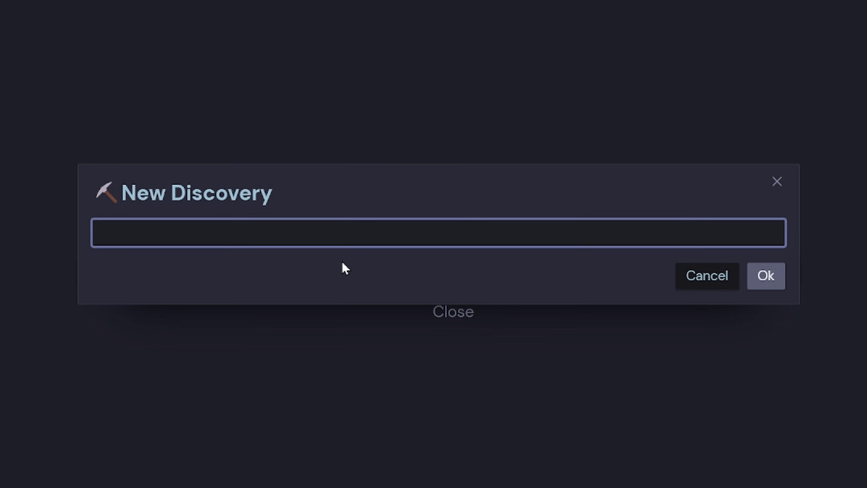
{"action": "key", "text": "ctrl+v"}
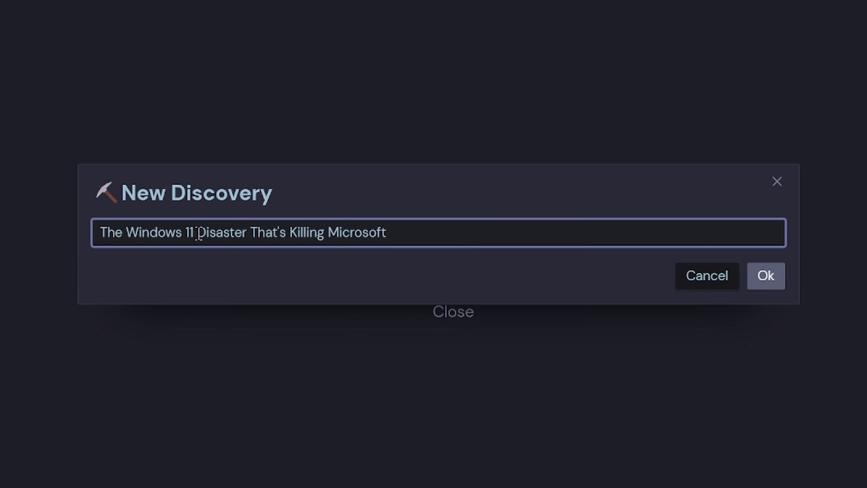
{"action": "left_click", "coordinate": [766, 276]}
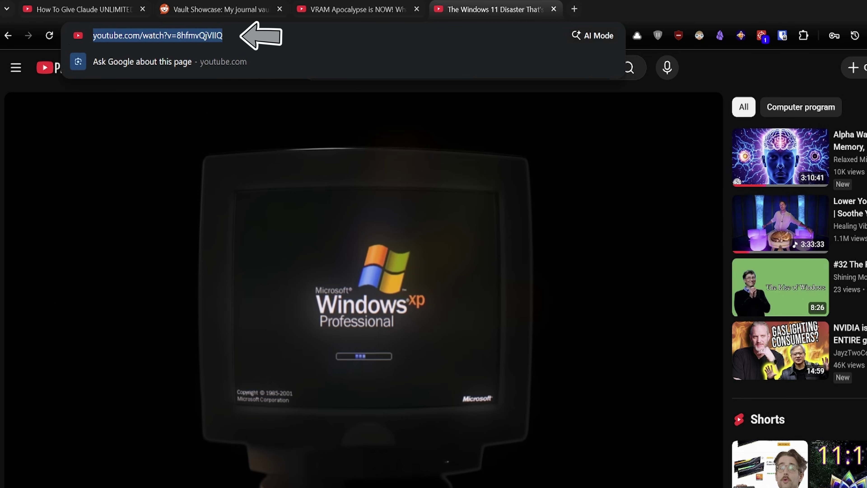
Step: Paste the URL, set purpose News/Opinion, hook 'Microsoft Greed and how it is causing Enshittification', and submit
{"action": "type", "text": "https://www.youtube.com/watch?v=8hfmvQjVIIQ"}
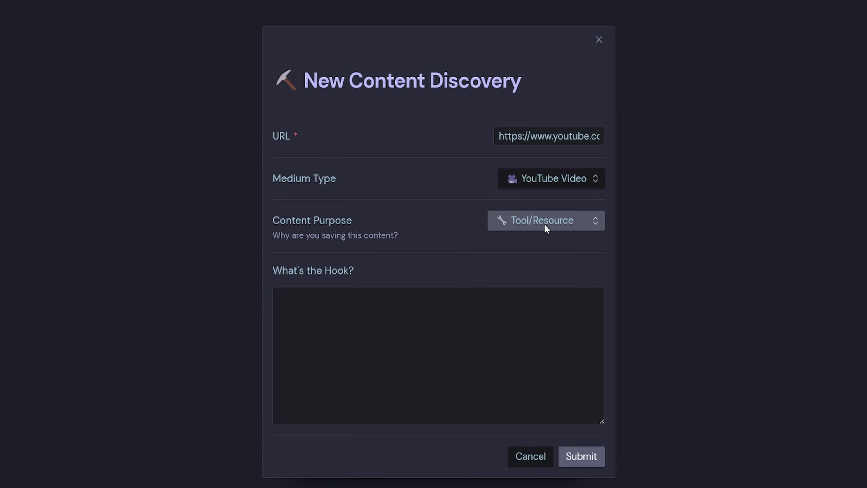
{"action": "left_click", "coordinate": [545, 228]}
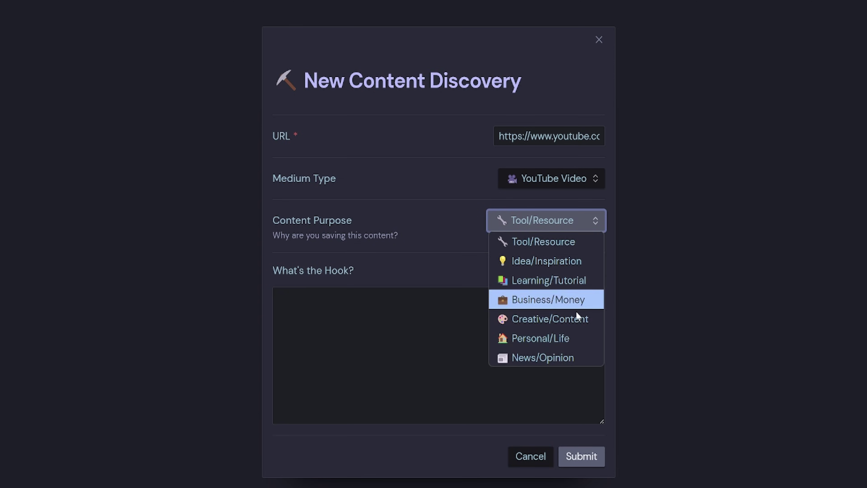
{"action": "left_click", "coordinate": [549, 360]}
{"action": "left_click", "coordinate": [369, 347]}
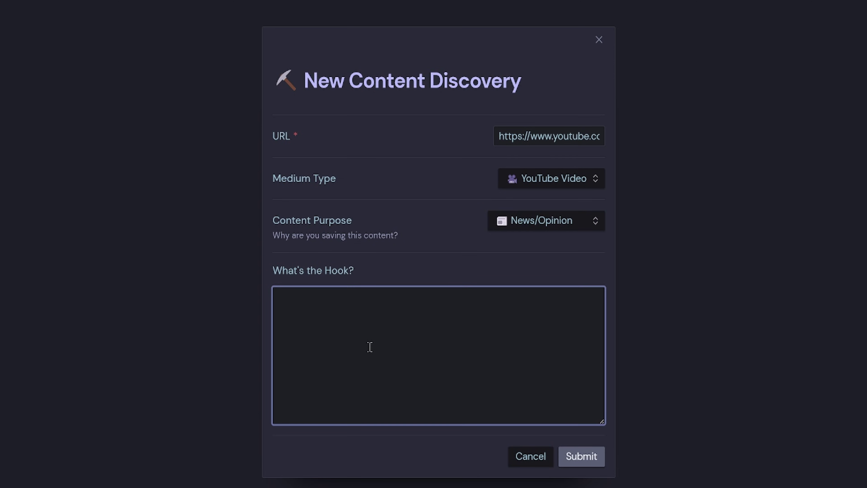
{"action": "type", "text": "Microsoft Greed and how it is causing Enshittification"}
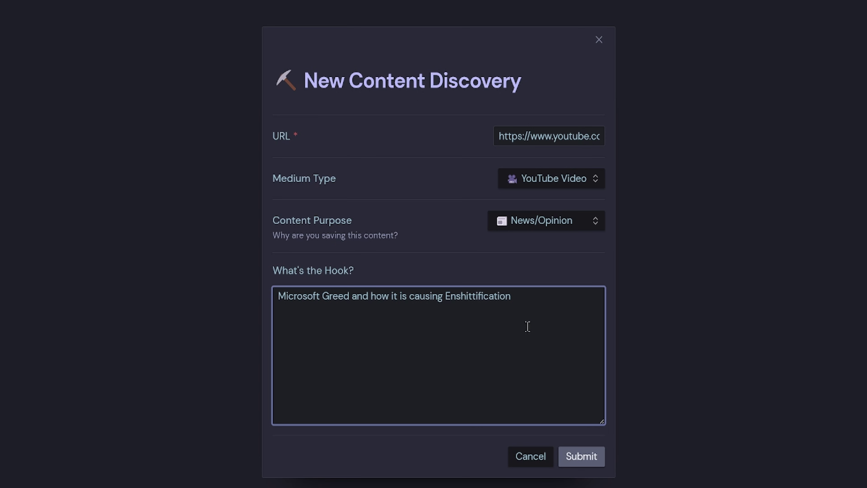
{"action": "left_click", "coordinate": [581, 456]}
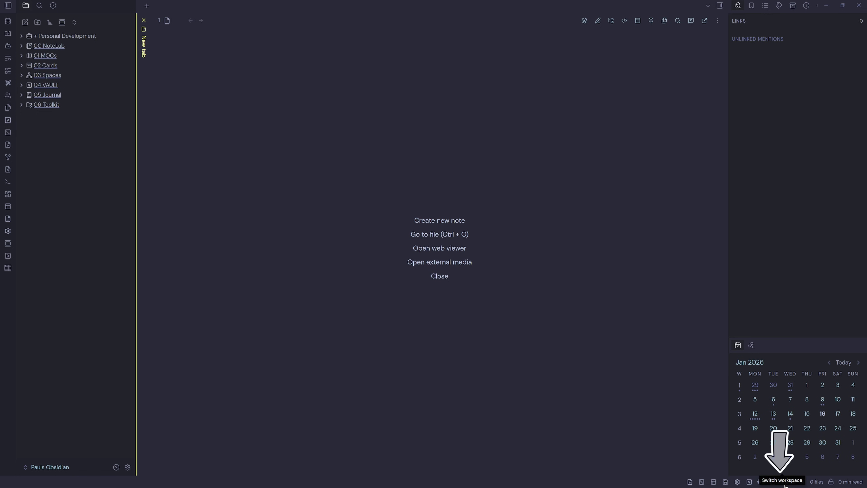
Step: Load the saved Content Discovery System workspace from the workspace switcher
{"action": "left_click", "coordinate": [784, 485]}
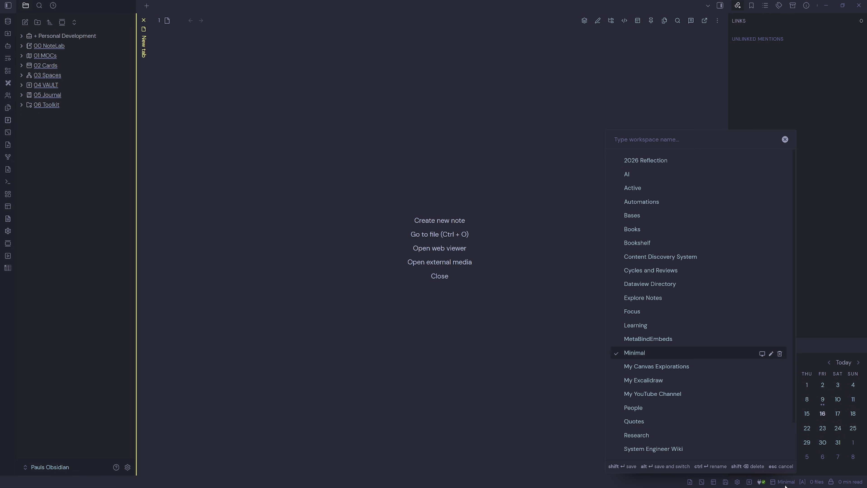
{"action": "left_click", "coordinate": [681, 253]}
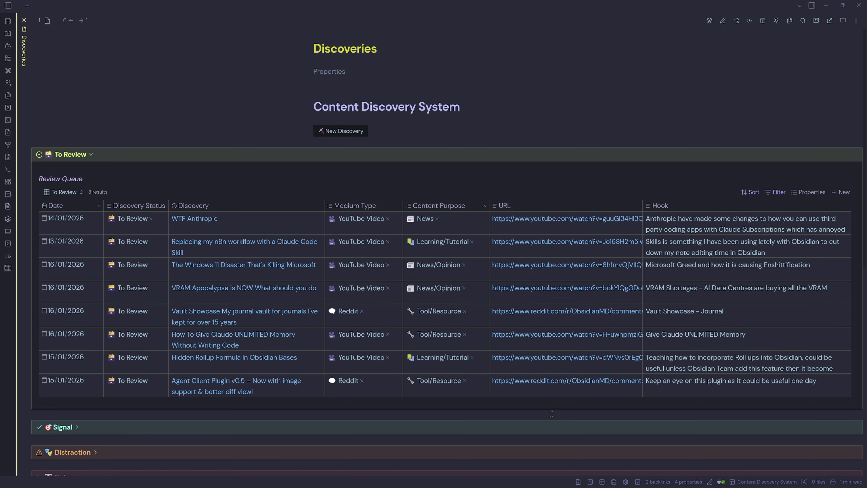
Step: Browse the 04 VAULT > Discoveries folder in the file browser, then hide the sidebar
{"action": "left_click", "coordinate": [8, 6]}
{"action": "left_click", "coordinate": [21, 85]}
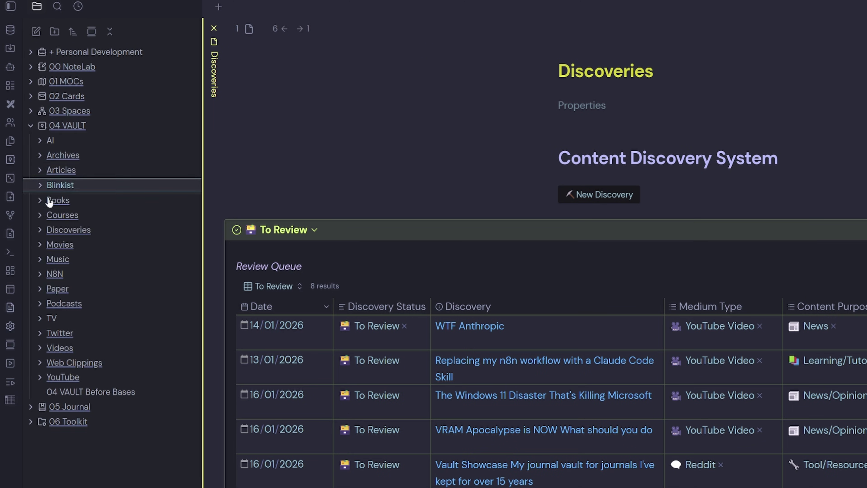
{"action": "left_click", "coordinate": [40, 233]}
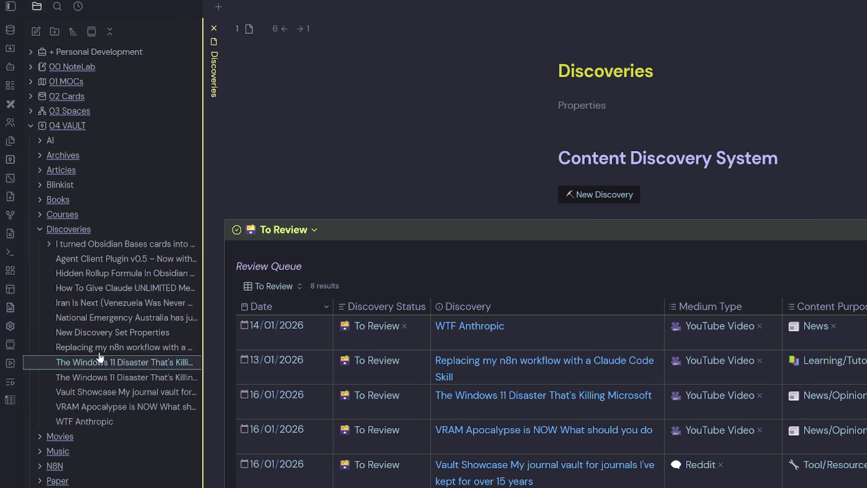
{"action": "left_click", "coordinate": [67, 125]}
{"action": "left_click", "coordinate": [10, 7]}
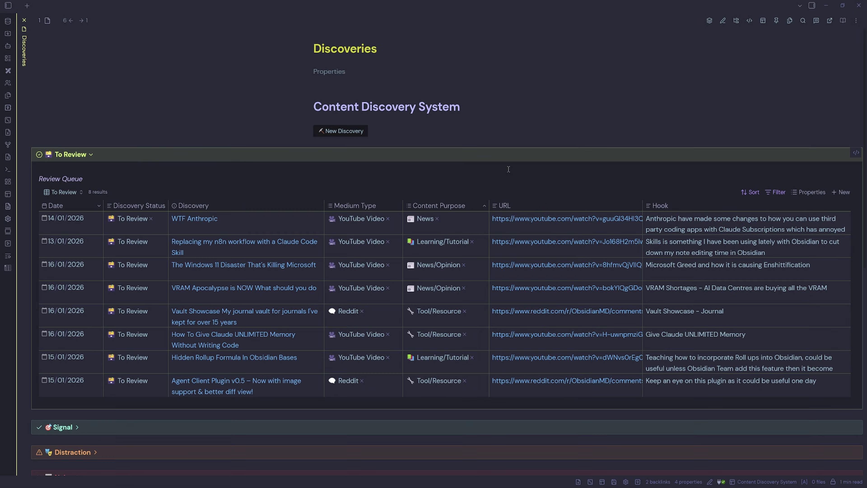
Step: Cancel an empty new discovery, then expand All Discoveries while toggling the To Review section
{"action": "left_click", "coordinate": [363, 136]}
{"action": "left_click", "coordinate": [547, 261]}
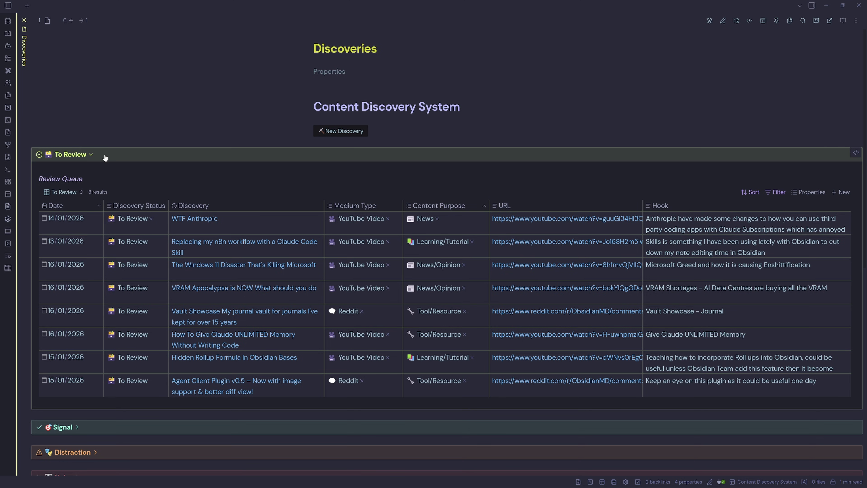
{"action": "left_click", "coordinate": [113, 156]}
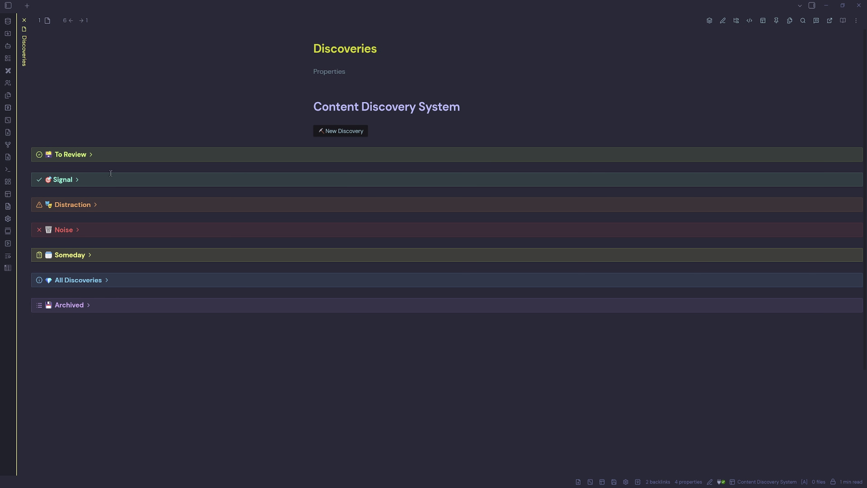
{"action": "left_click", "coordinate": [111, 281]}
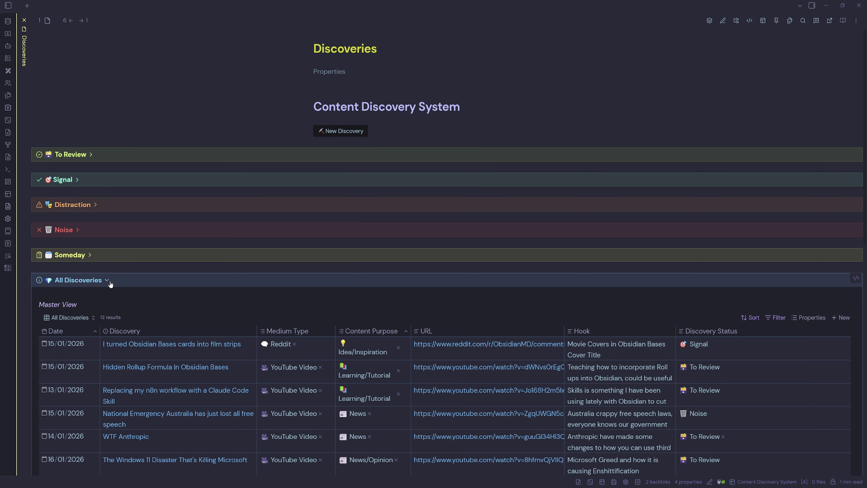
{"action": "left_click", "coordinate": [113, 155]}
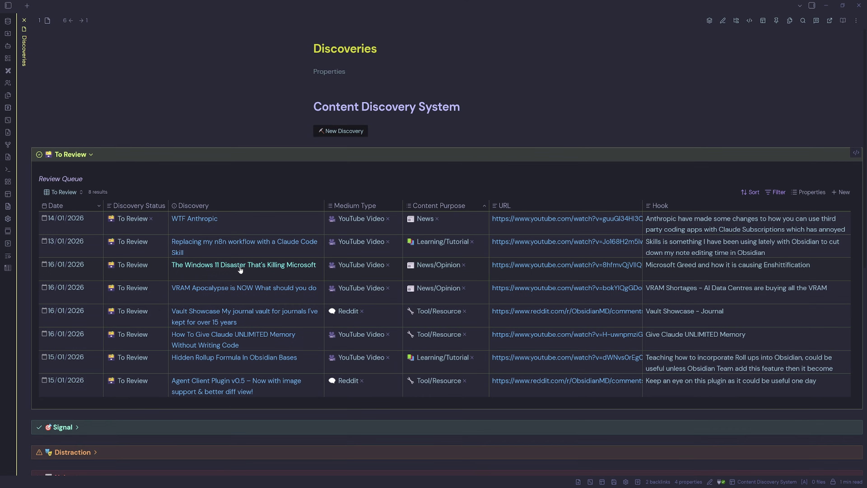
Step: Open The Windows 11 Disaster note and set its discovery status to Distraction
{"action": "left_click", "coordinate": [240, 265], "text": "ctrl+alt"}
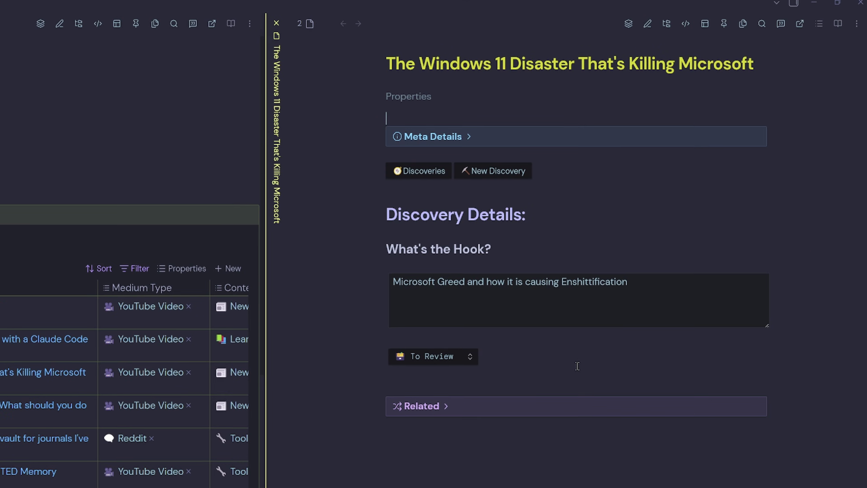
{"action": "left_click", "coordinate": [418, 96]}
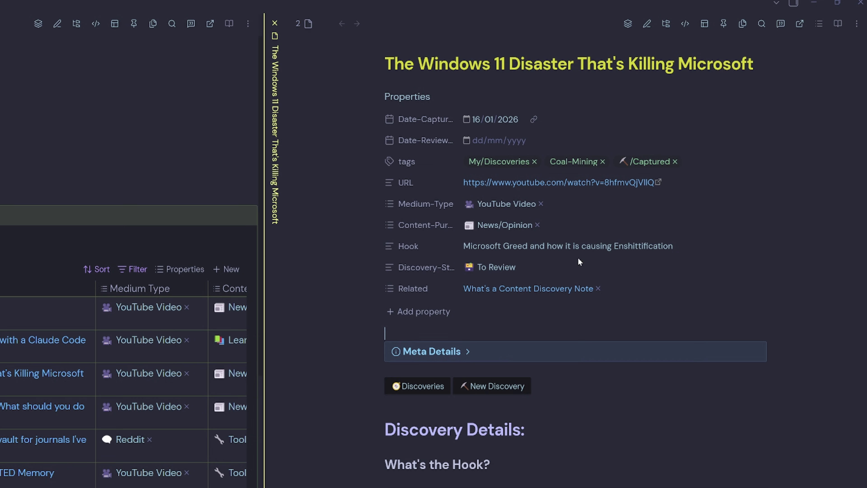
{"action": "left_click", "coordinate": [486, 97]}
{"action": "left_click", "coordinate": [486, 97]}
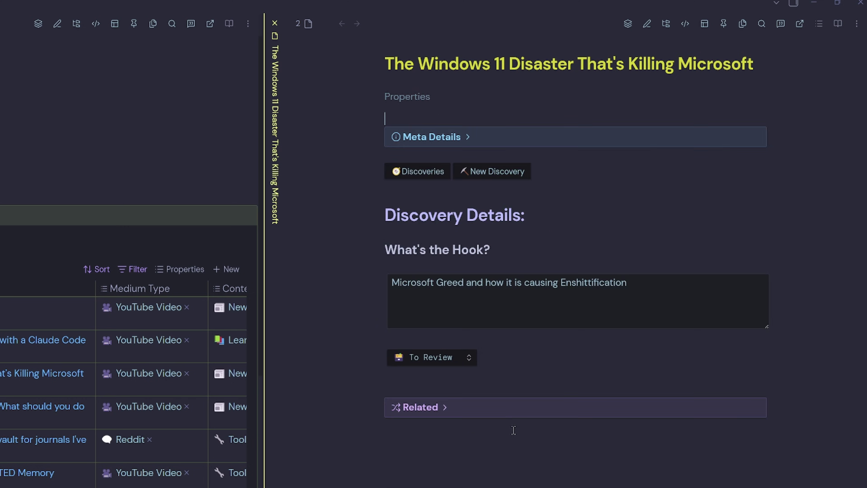
{"action": "left_click", "coordinate": [458, 360]}
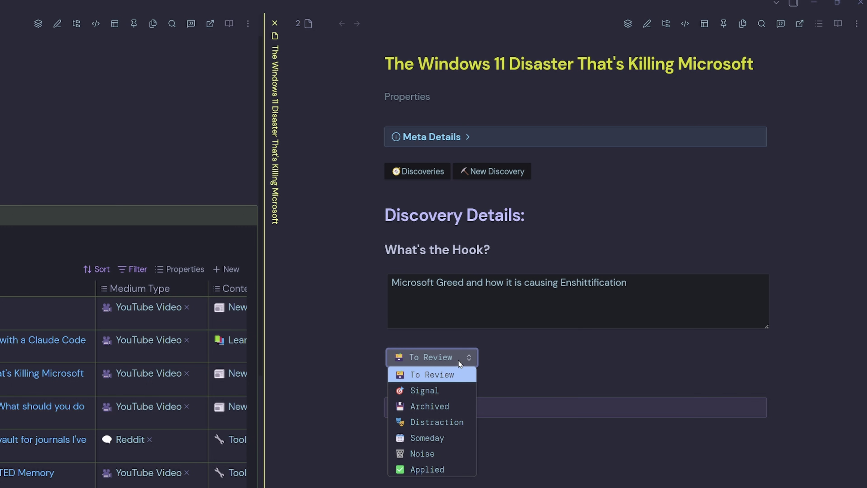
{"action": "left_click", "coordinate": [436, 423]}
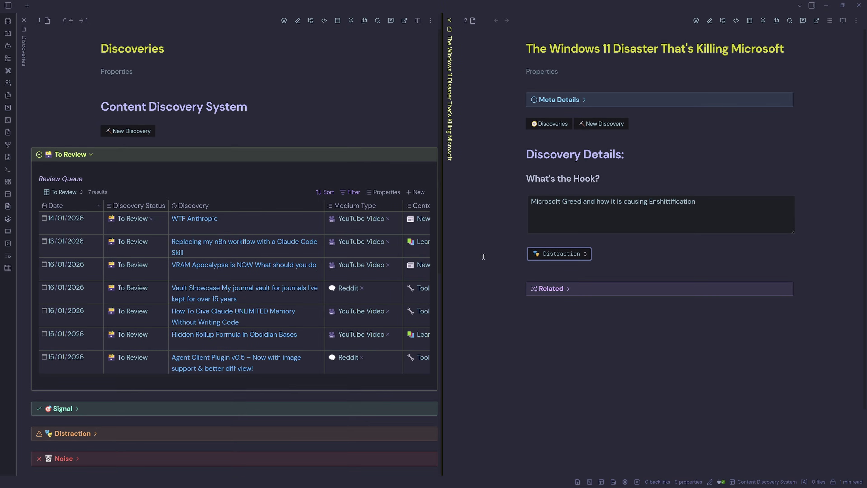
Step: Check the Distraction table, close the note, and collapse the Distraction section
{"action": "scroll", "coordinate": [239, 285], "scroll_direction": "down", "scroll_amount": 5}
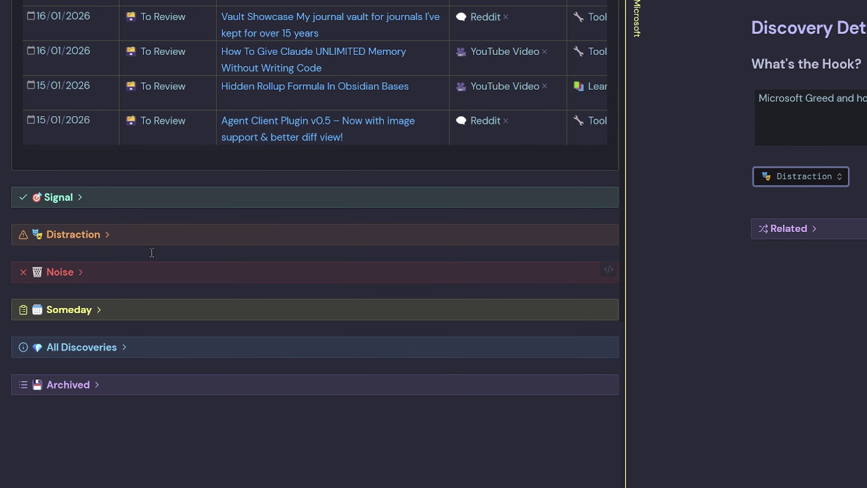
{"action": "left_click", "coordinate": [154, 239]}
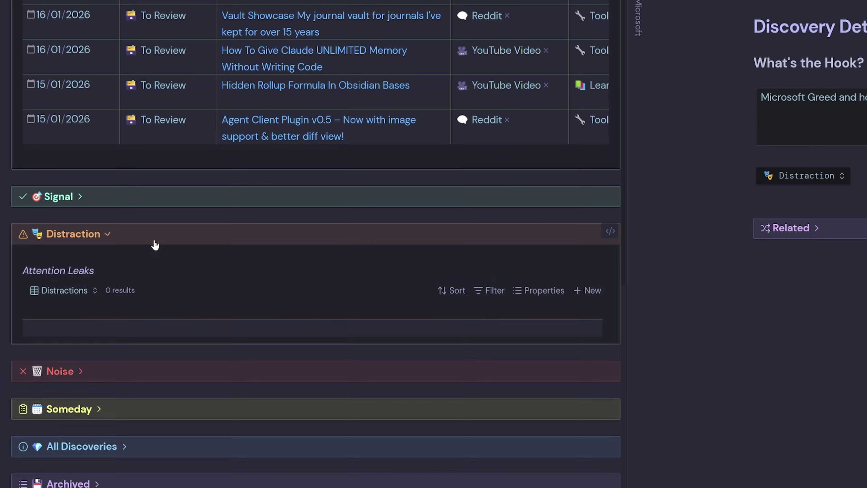
{"action": "scroll", "coordinate": [351, 248], "scroll_direction": "down", "scroll_amount": 3}
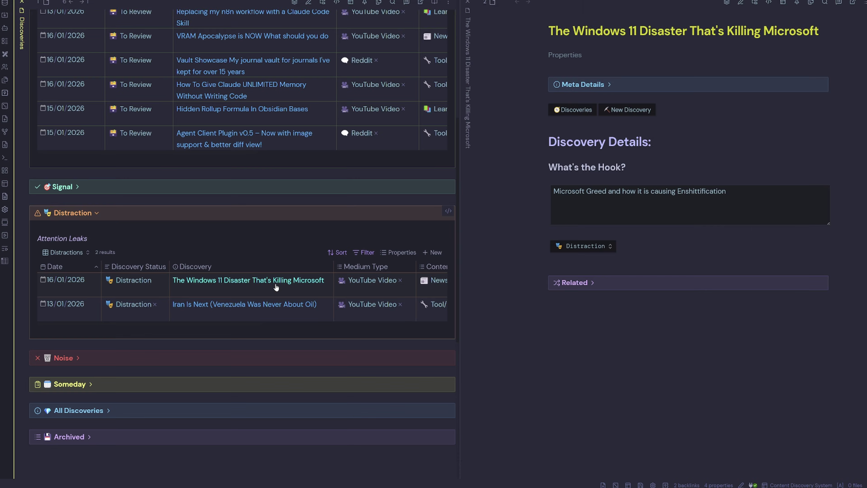
{"action": "key", "text": "ctrl+w"}
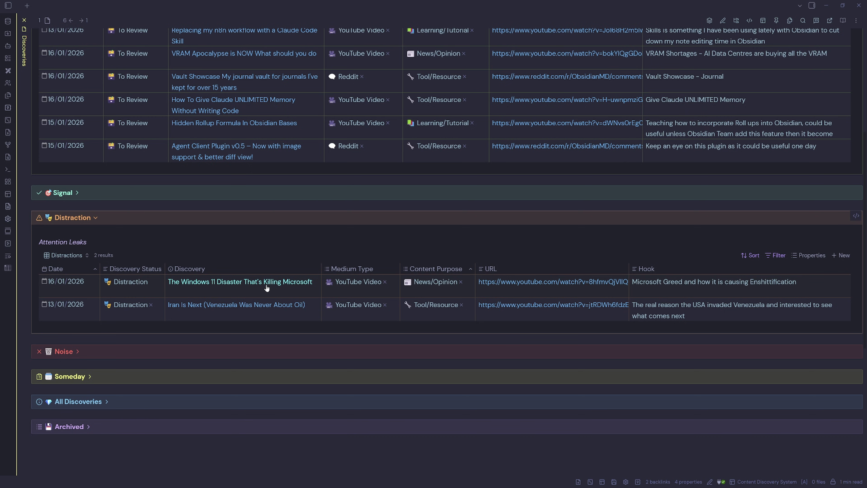
{"action": "left_click", "coordinate": [287, 221]}
Step: Set the VRAM Apocalypse discovery's status to Noise
{"action": "scroll", "coordinate": [343, 305], "scroll_direction": "up", "scroll_amount": 6}
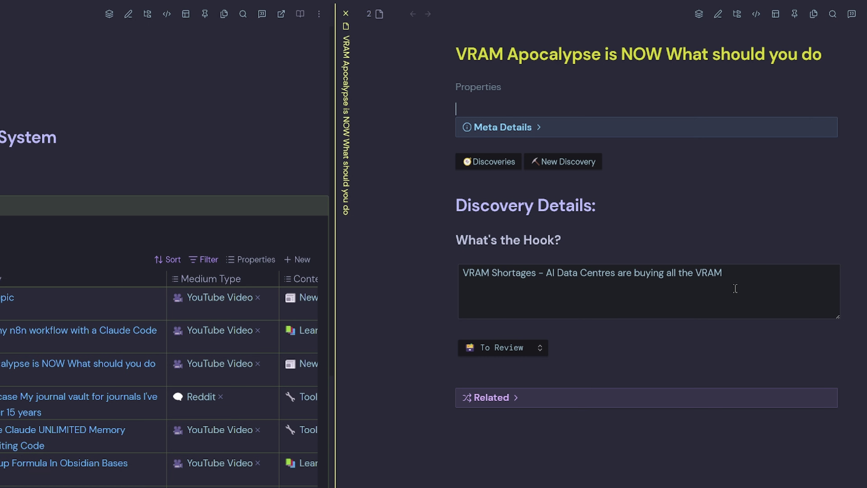
{"action": "left_click", "coordinate": [541, 347]}
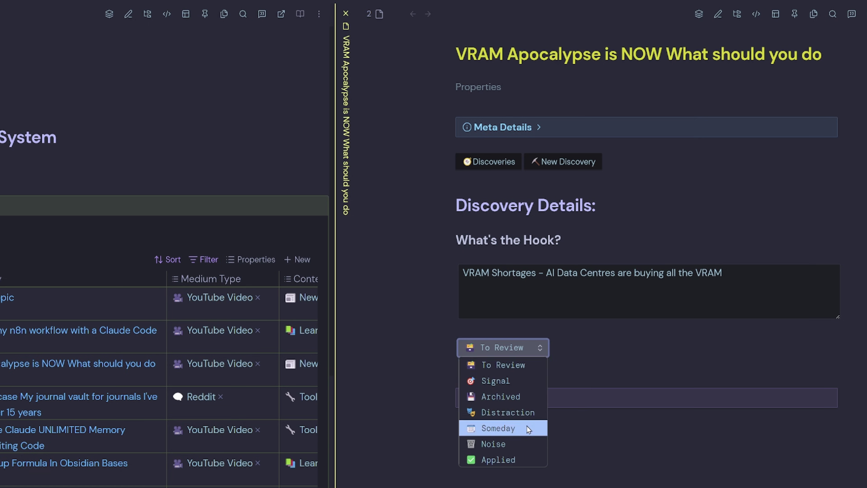
{"action": "left_click", "coordinate": [518, 443]}
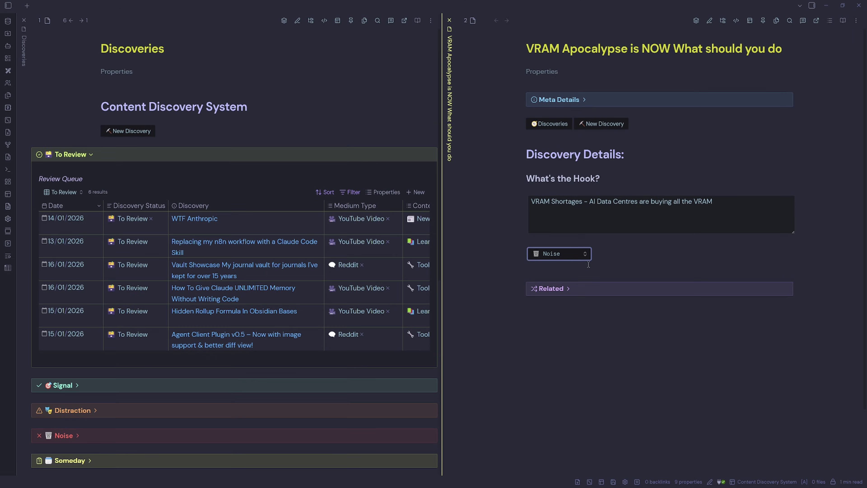
Step: Check the Noise and Distraction tables, collapse both sections, and close the VRAM note
{"action": "scroll", "coordinate": [119, 307], "scroll_direction": "down", "scroll_amount": 3}
{"action": "left_click", "coordinate": [105, 323]}
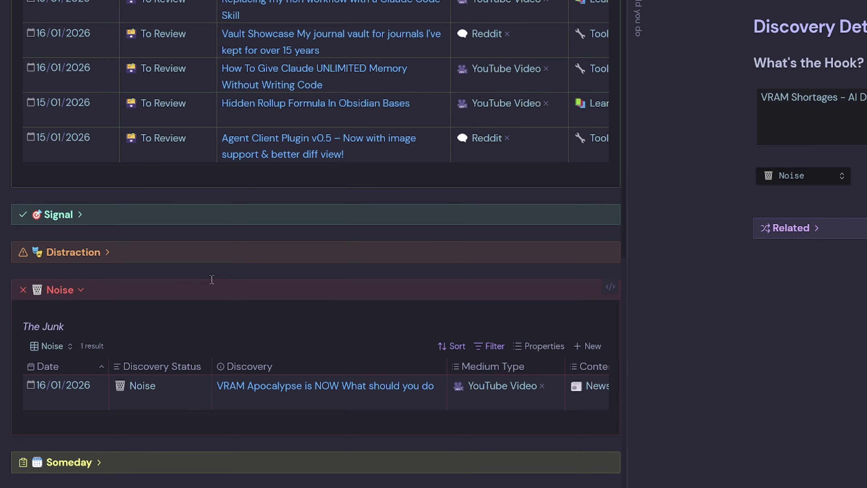
{"action": "scroll", "coordinate": [212, 280], "scroll_direction": "down", "scroll_amount": 3}
{"action": "left_click", "coordinate": [232, 155]}
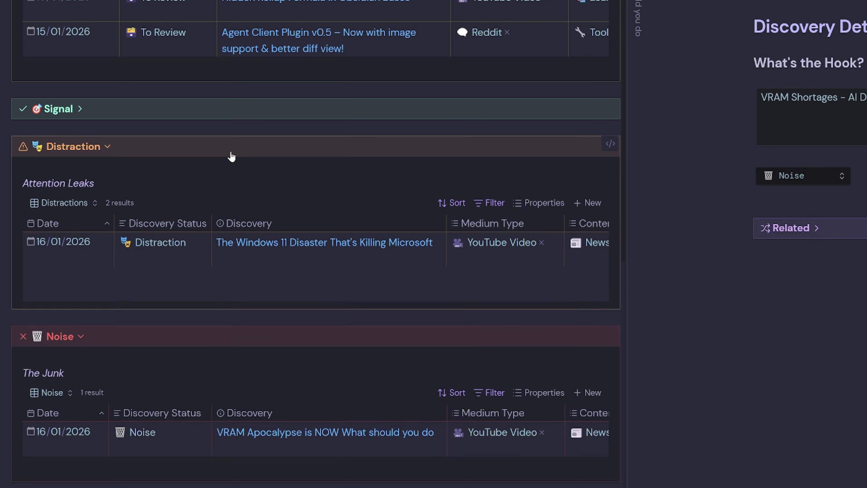
{"action": "left_click", "coordinate": [231, 155]}
{"action": "left_click", "coordinate": [230, 200]}
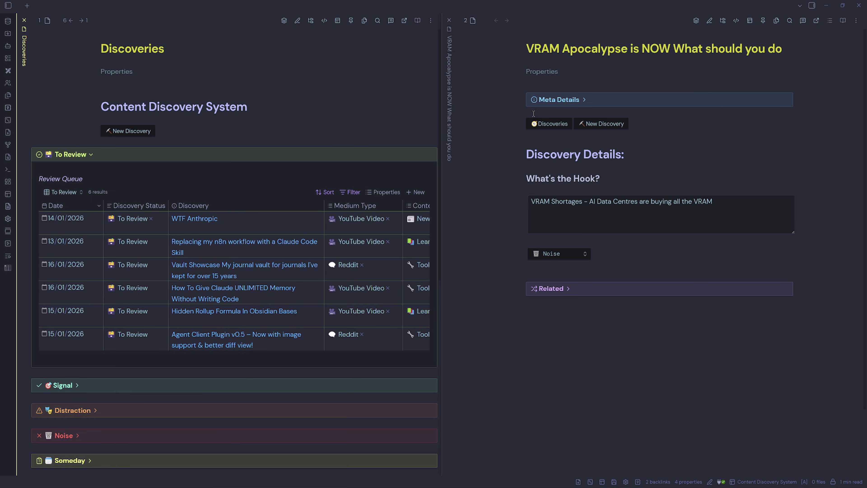
{"action": "left_click", "coordinate": [448, 21]}
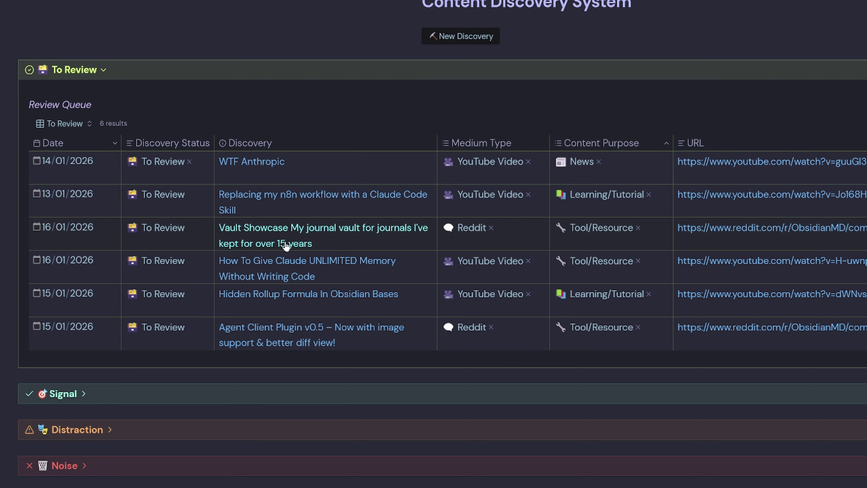
Step: Open the Vault Showcase note and set its discovery status to Signal
{"action": "left_click", "coordinate": [358, 234]}
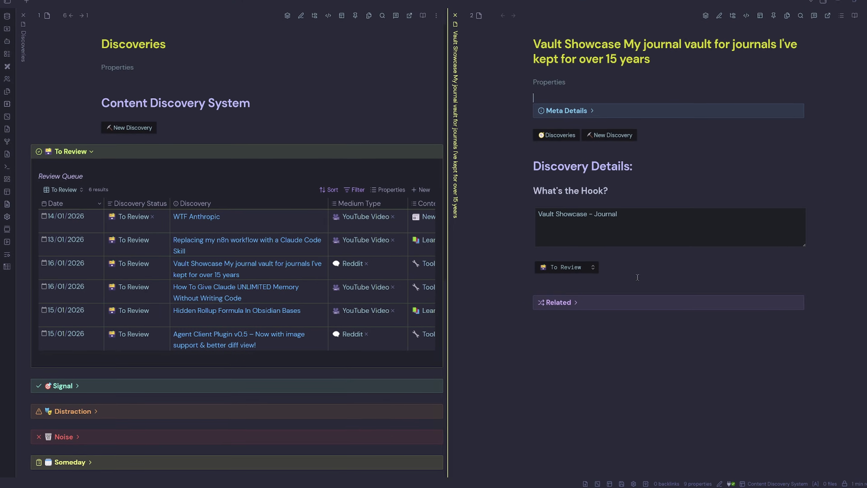
{"action": "left_click", "coordinate": [538, 86]}
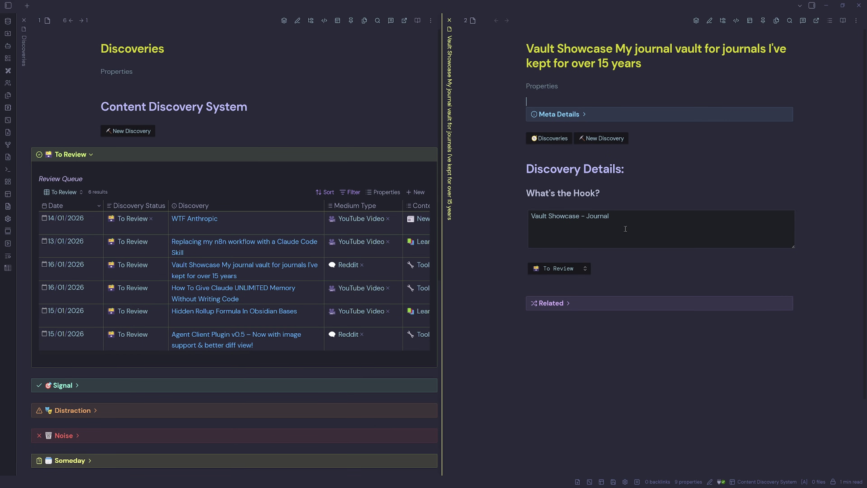
{"action": "left_click", "coordinate": [580, 268]}
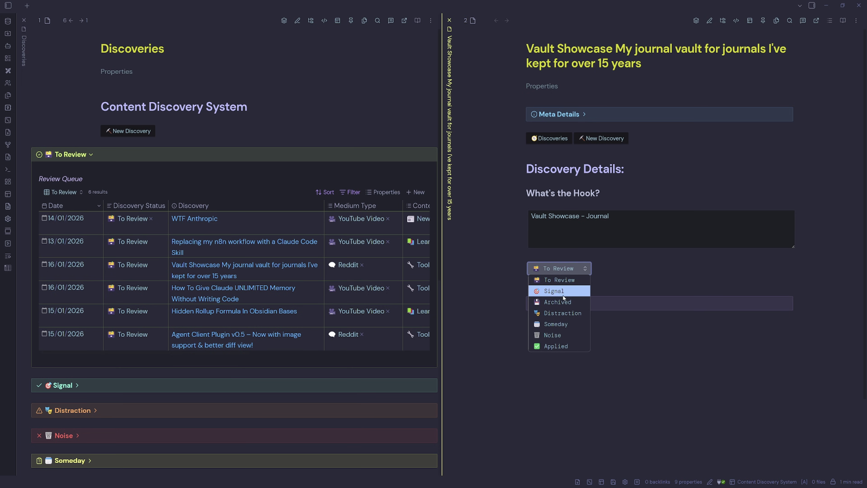
{"action": "left_click", "coordinate": [569, 291]}
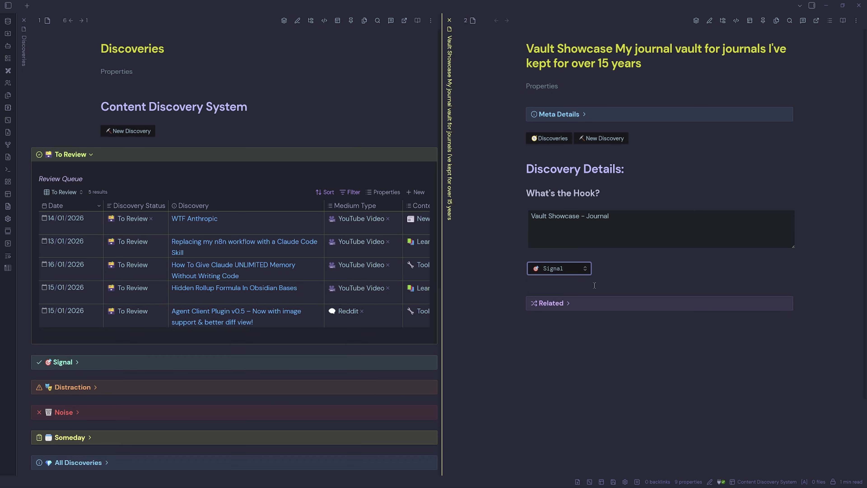
Step: Expand the Signal table to confirm the entry, then close the Vault Showcase note
{"action": "left_click", "coordinate": [77, 362]}
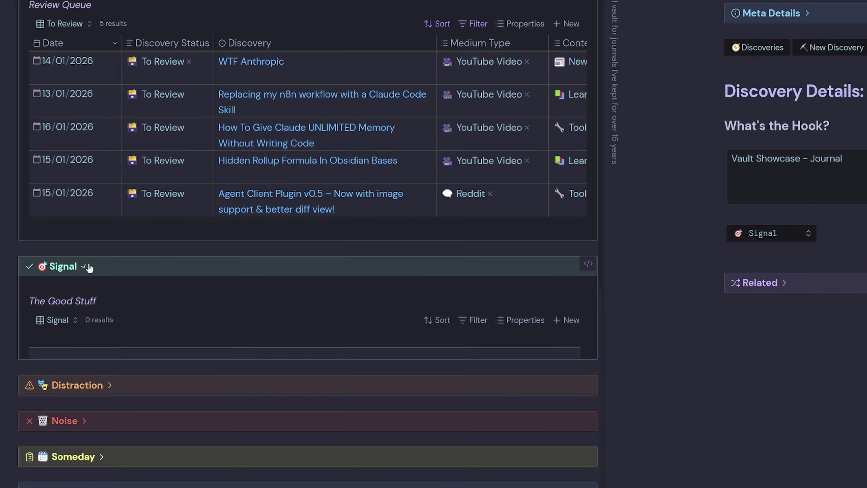
{"action": "scroll", "coordinate": [89, 267], "scroll_direction": "down", "scroll_amount": 3}
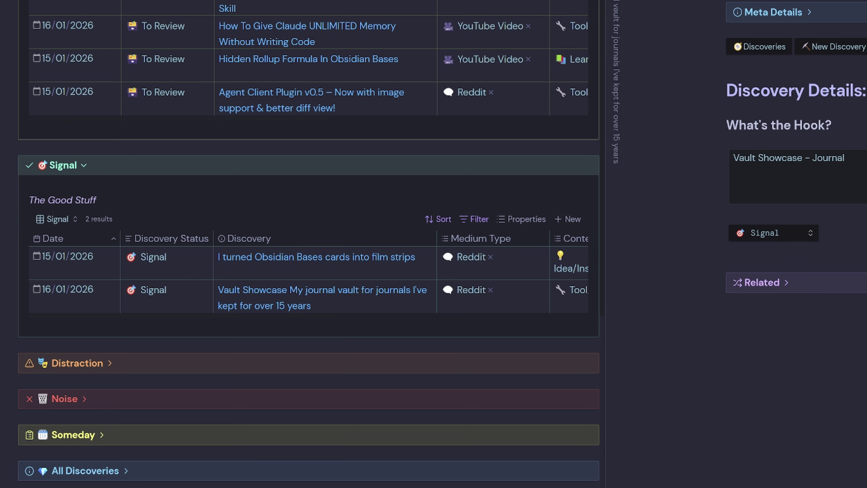
{"action": "key", "text": "ctrl+shift+r"}
{"action": "scroll", "coordinate": [608, 375], "scroll_direction": "up", "scroll_amount": 5}
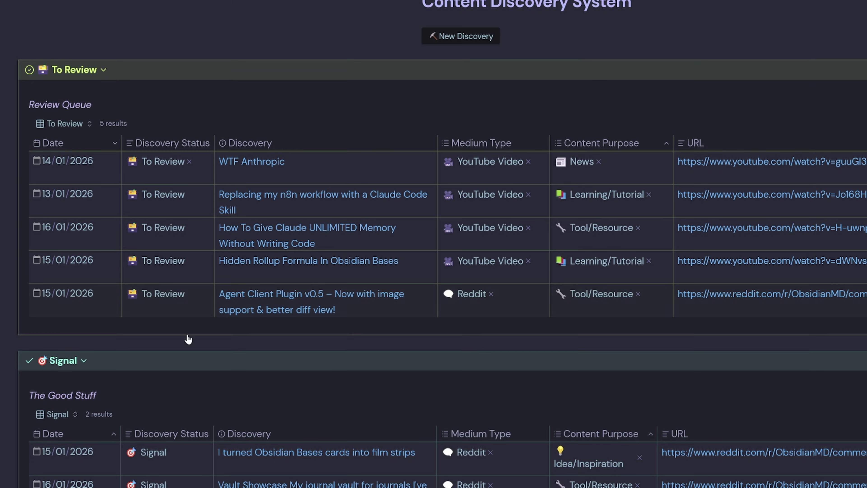
{"action": "scroll", "coordinate": [565, 352], "scroll_direction": "down", "scroll_amount": 4}
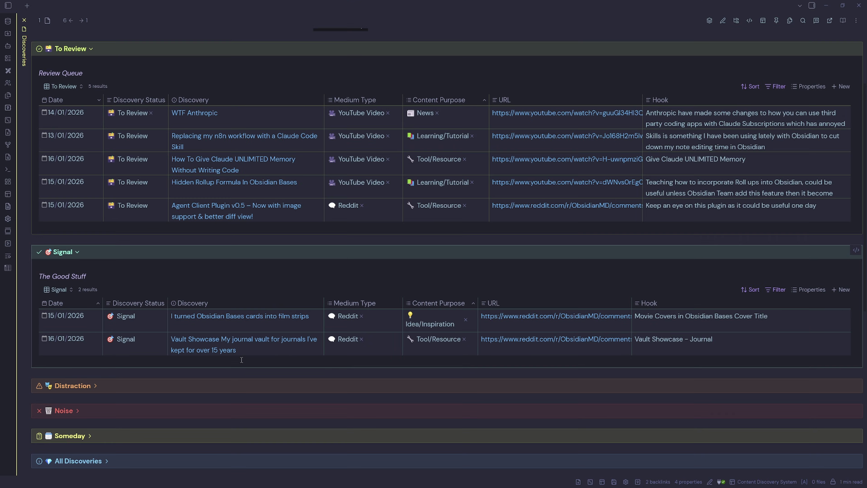
{"action": "scroll", "coordinate": [427, 280], "scroll_direction": "up", "scroll_amount": 3}
{"action": "scroll", "coordinate": [417, 277], "scroll_direction": "down", "scroll_amount": 3}
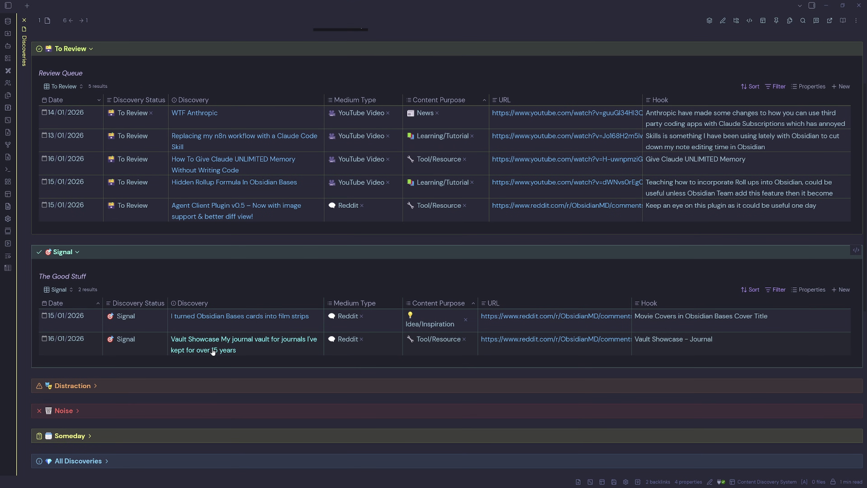
{"action": "scroll", "coordinate": [407, 273], "scroll_direction": "up", "scroll_amount": 3}
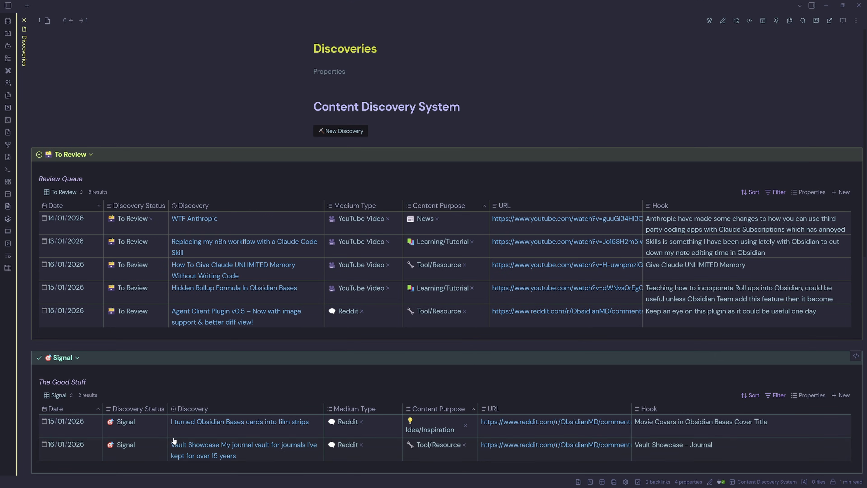
{"action": "scroll", "coordinate": [157, 401], "scroll_direction": "down", "scroll_amount": 3}
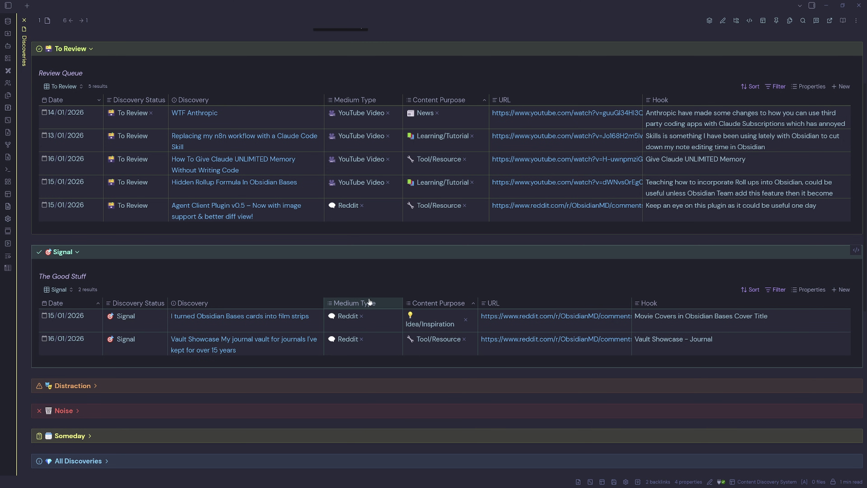
{"action": "scroll", "coordinate": [397, 291], "scroll_direction": "up", "scroll_amount": 3}
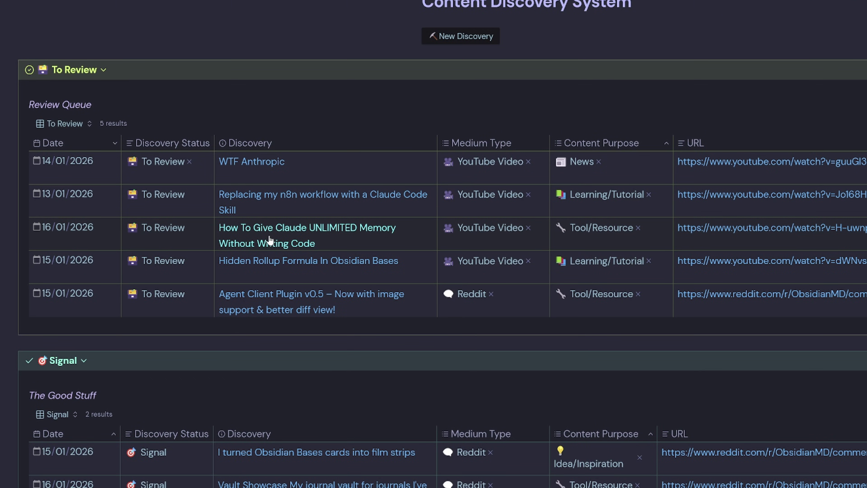
Step: Set How To Give Claude UNLIMITED Memory Without Writing Code to Signal and close its note
{"action": "left_click", "coordinate": [370, 235], "text": "ctrl+alt"}
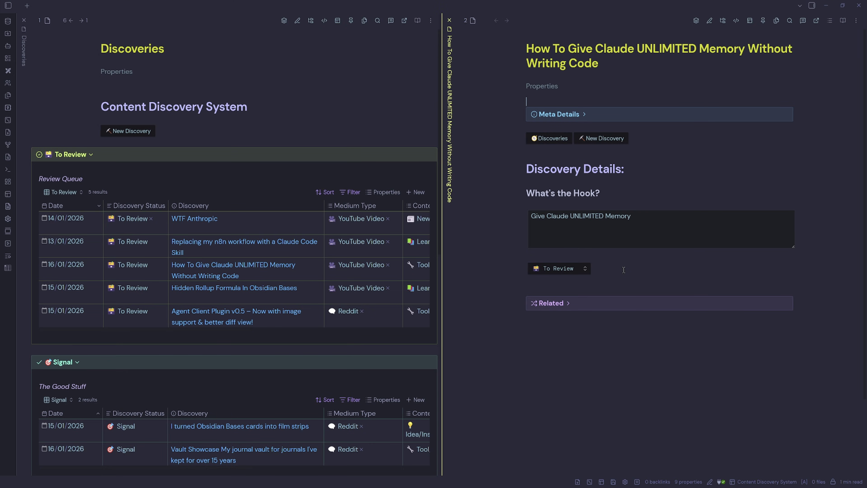
{"action": "left_click", "coordinate": [582, 270]}
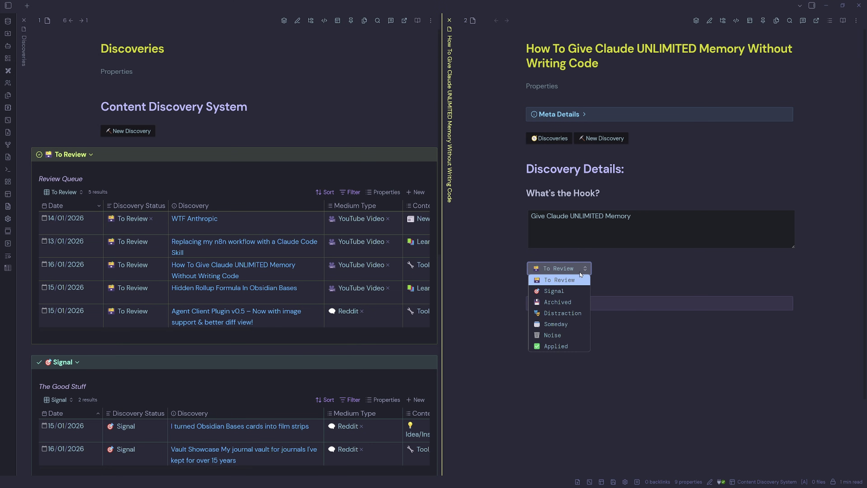
{"action": "left_click", "coordinate": [577, 292]}
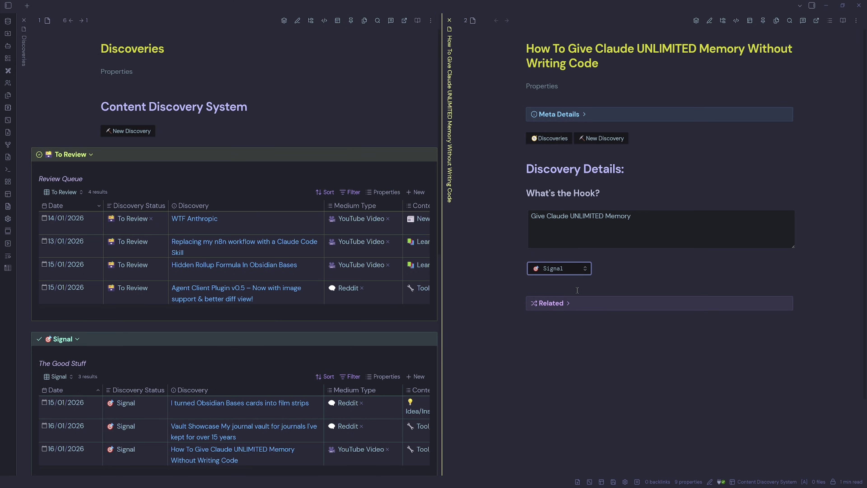
{"action": "left_click", "coordinate": [450, 21]}
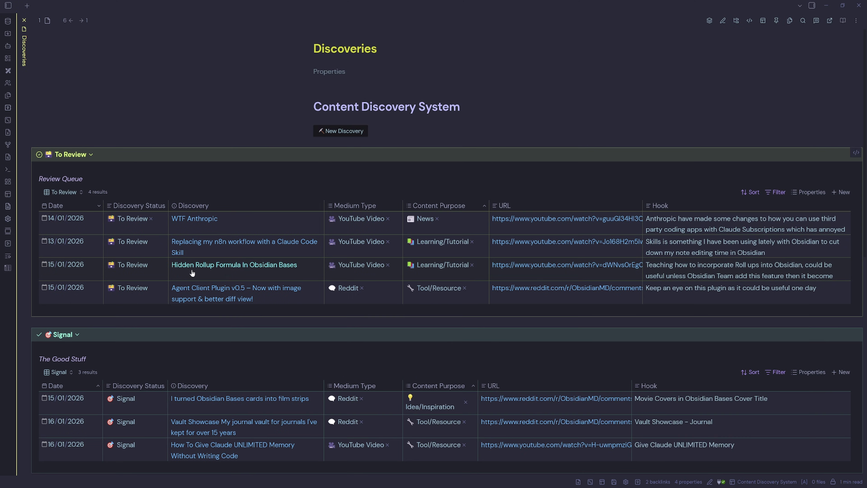
Step: Set Hidden Rollup Formula In Obsidian Bases to Someday, expand the Someday section, and close the note
{"action": "left_click", "coordinate": [285, 266]}
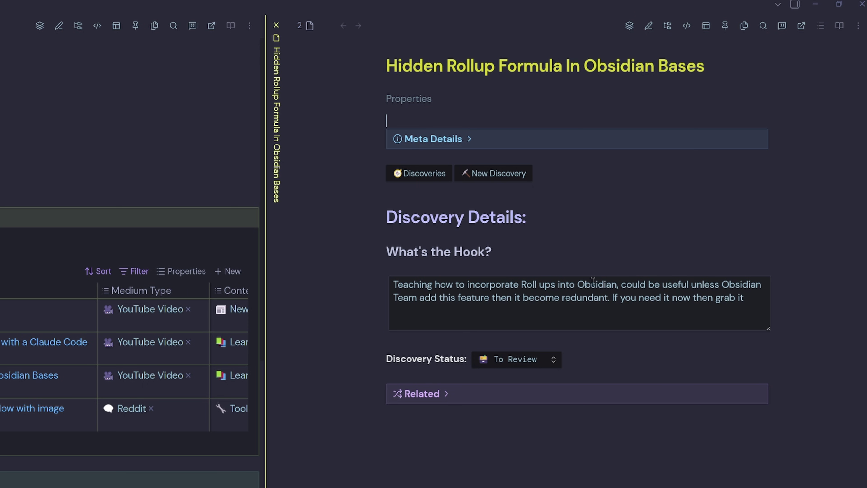
{"action": "left_click", "coordinate": [547, 364]}
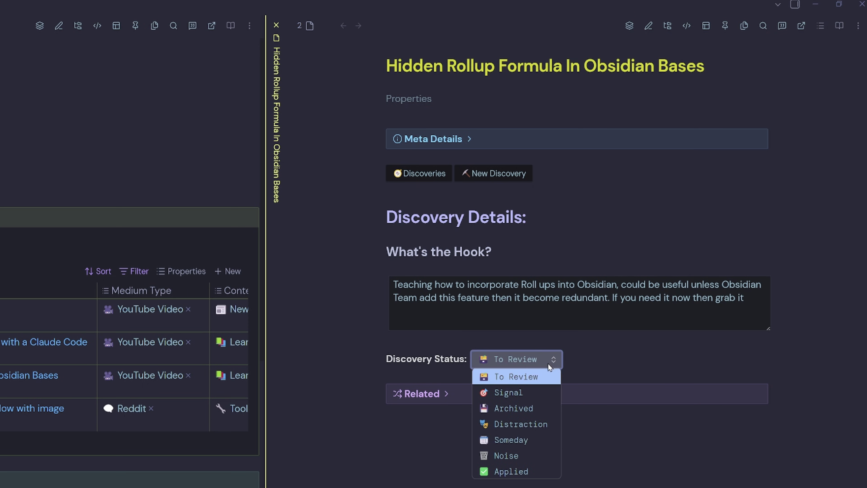
{"action": "left_click", "coordinate": [538, 440]}
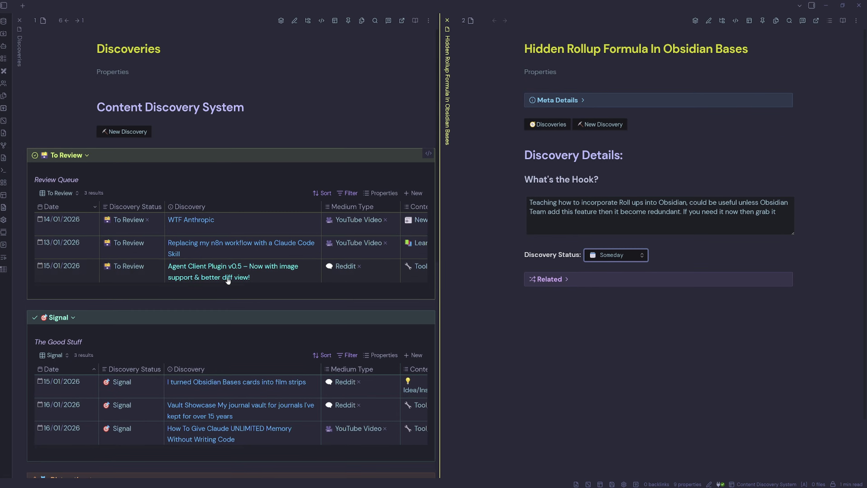
{"action": "left_click", "coordinate": [100, 280]}
{"action": "scroll", "coordinate": [211, 307], "scroll_direction": "down", "scroll_amount": 1}
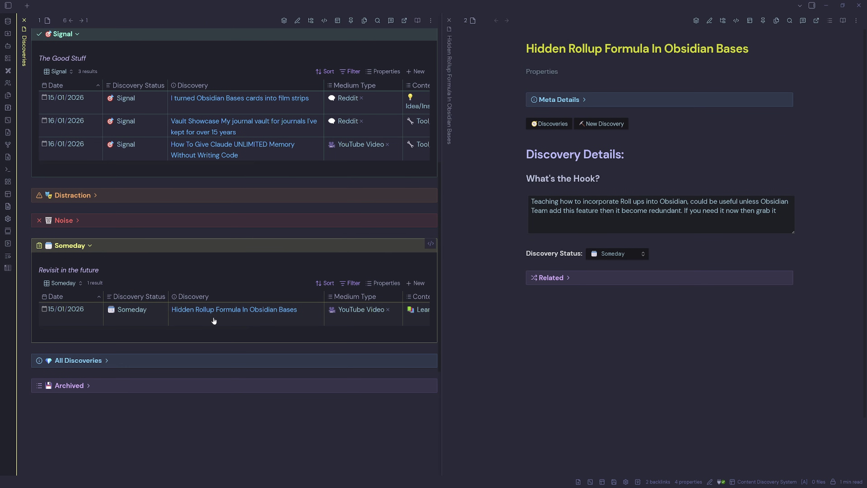
{"action": "scroll", "coordinate": [249, 314], "scroll_direction": "up", "scroll_amount": 8}
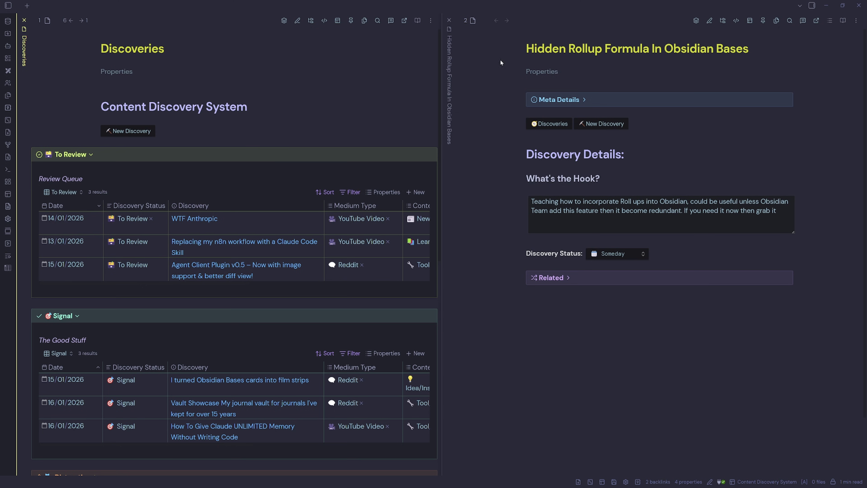
{"action": "left_click", "coordinate": [449, 20]}
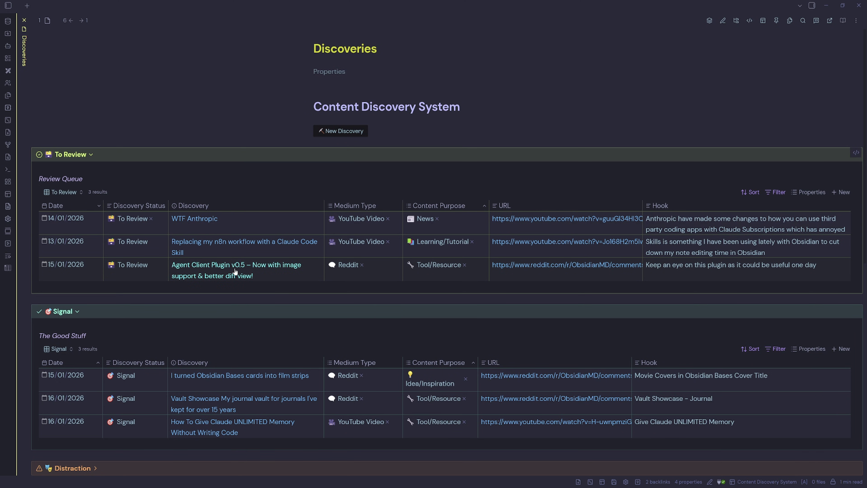
Step: Set the Agent Client Plugin v0.5 discovery status to Someday and close its note
{"action": "left_click", "coordinate": [251, 273], "text": "ctrl+alt"}
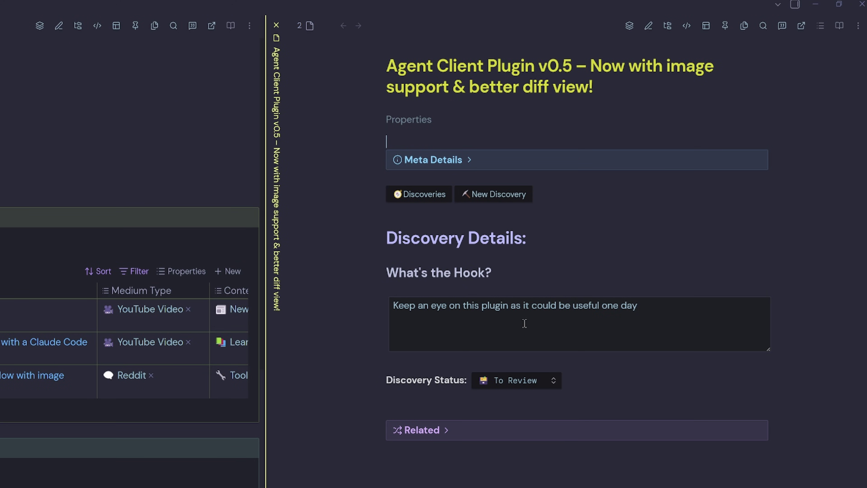
{"action": "left_click", "coordinate": [514, 380]}
{"action": "left_click", "coordinate": [538, 460]}
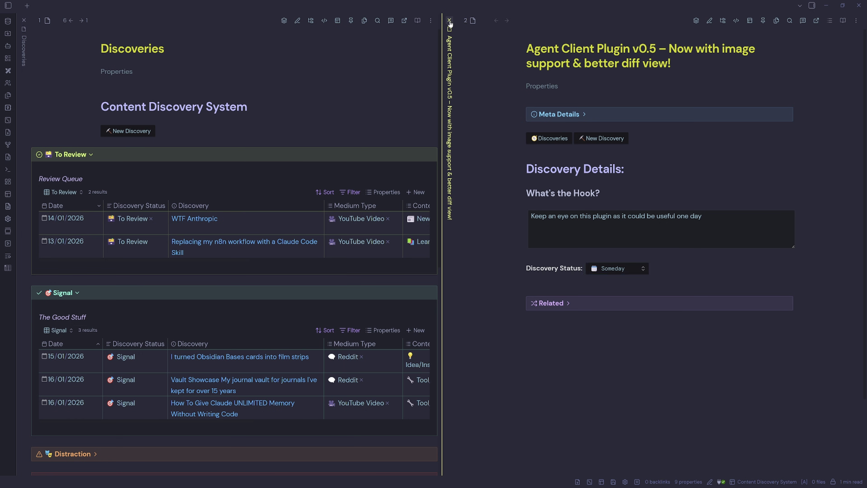
{"action": "left_click", "coordinate": [450, 21]}
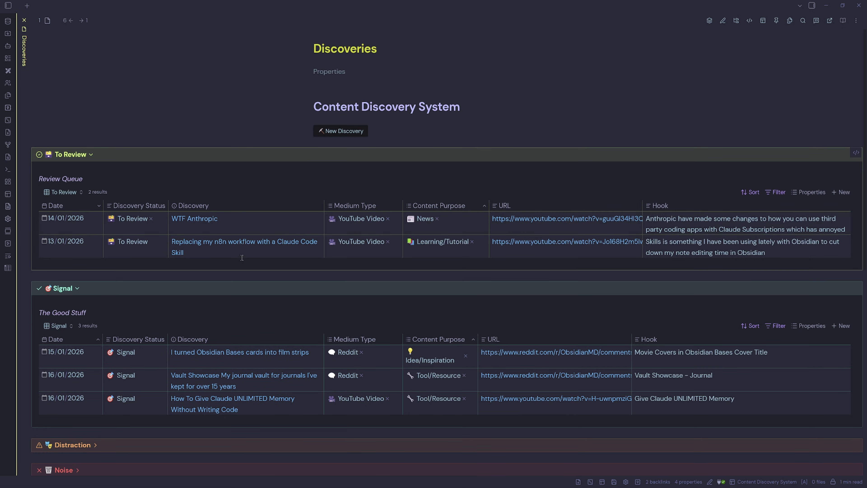
Step: Set the WTF Anthropic discovery status to Distraction and close its note with Ctrl+W
{"action": "left_click", "coordinate": [200, 223]}
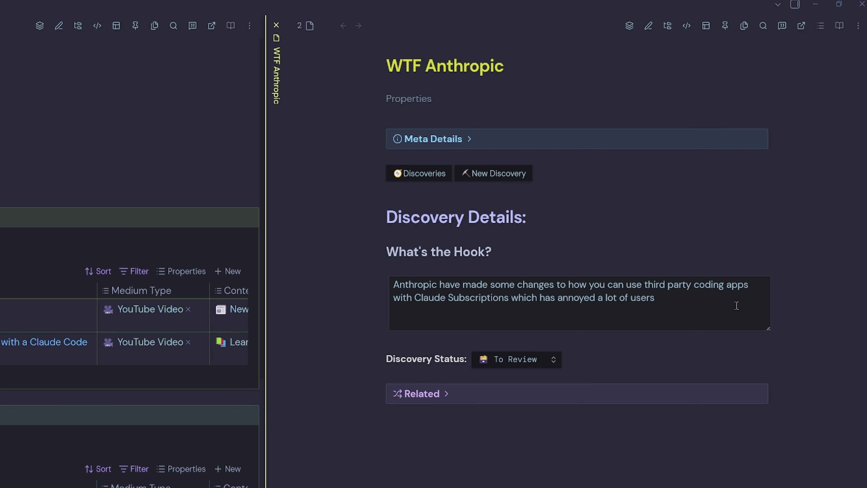
{"action": "left_click", "coordinate": [507, 357]}
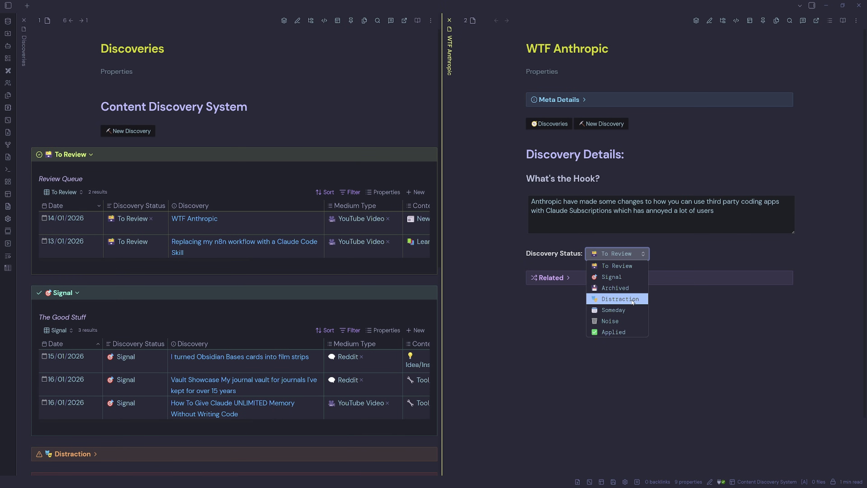
{"action": "left_click", "coordinate": [632, 302]}
{"action": "key", "text": "ctrl+w"}
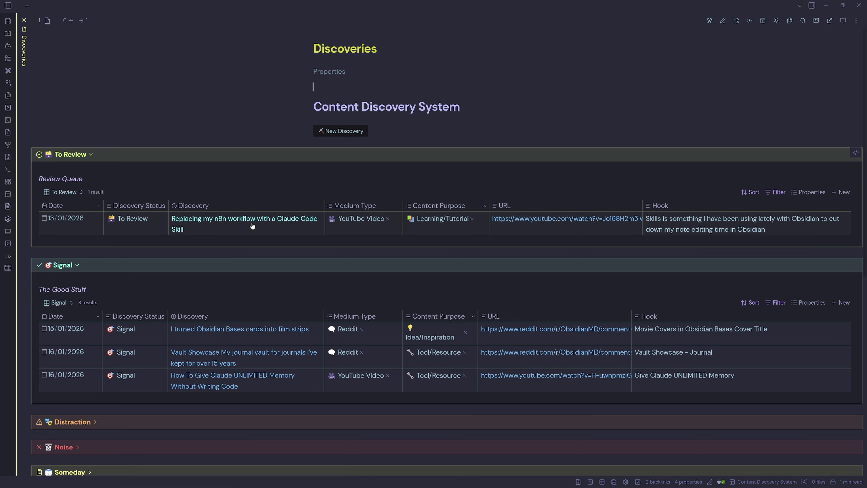
Step: Set Replacing my n8n workflow with a Claude Code Skill to Signal and close the note
{"action": "left_click", "coordinate": [270, 223]}
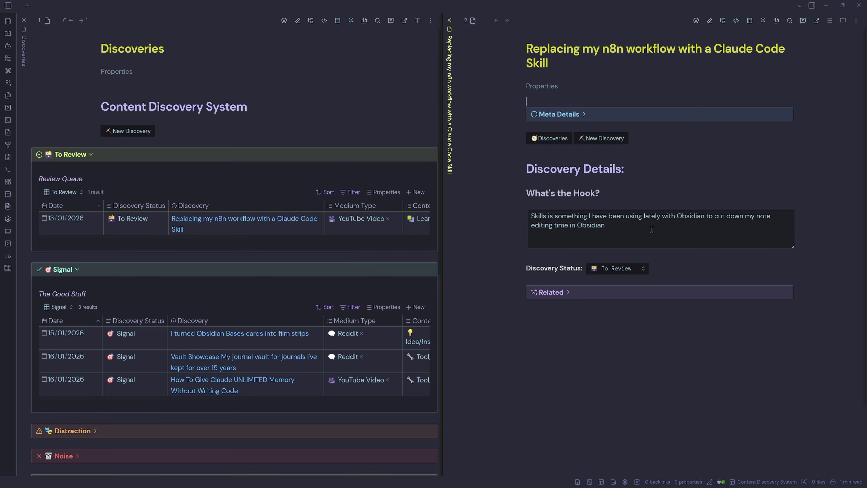
{"action": "left_click", "coordinate": [612, 267]}
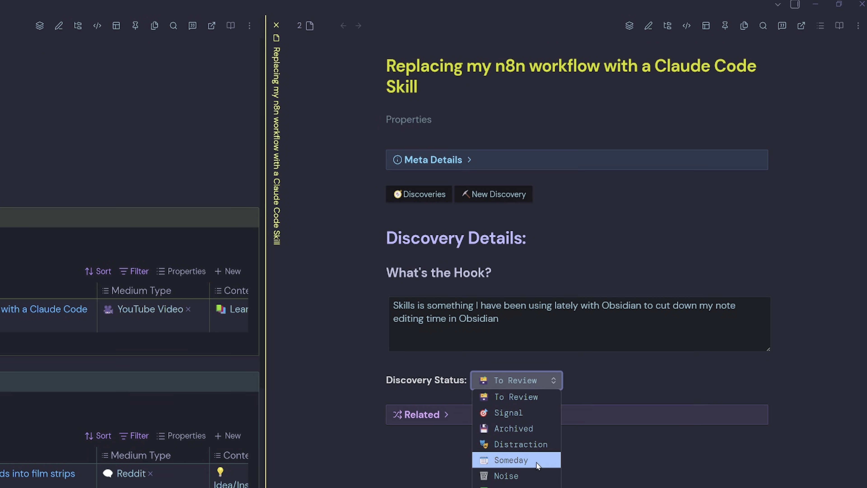
{"action": "left_click", "coordinate": [508, 412]}
{"action": "key", "text": "ctrl+w"}
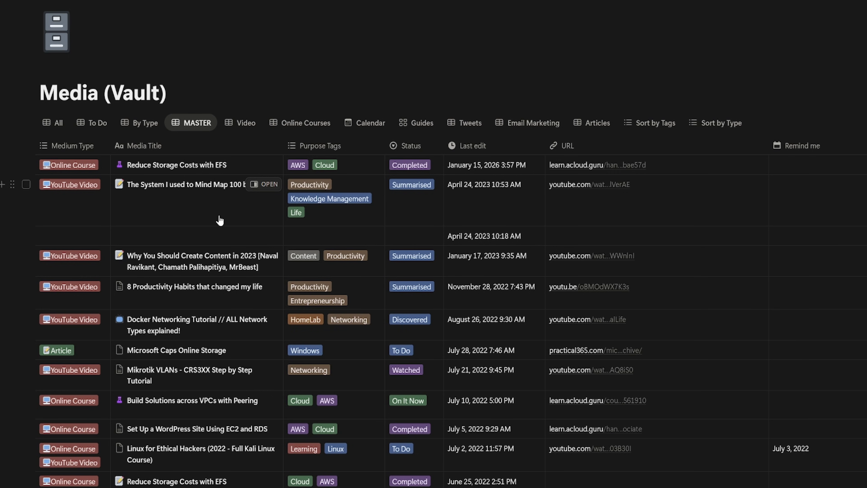
Step: Flip through the Media (Vault) Video, Online Courses and To Do views, then back to MASTER
{"action": "left_click", "coordinate": [243, 131]}
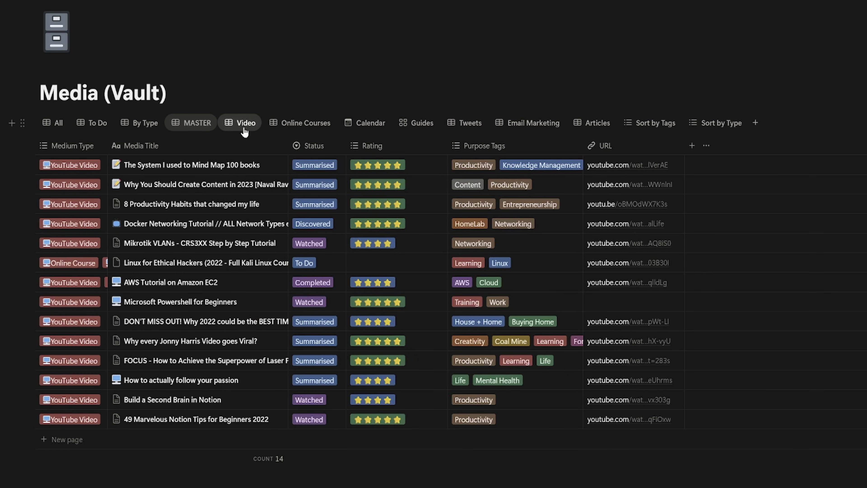
{"action": "left_click", "coordinate": [283, 131]}
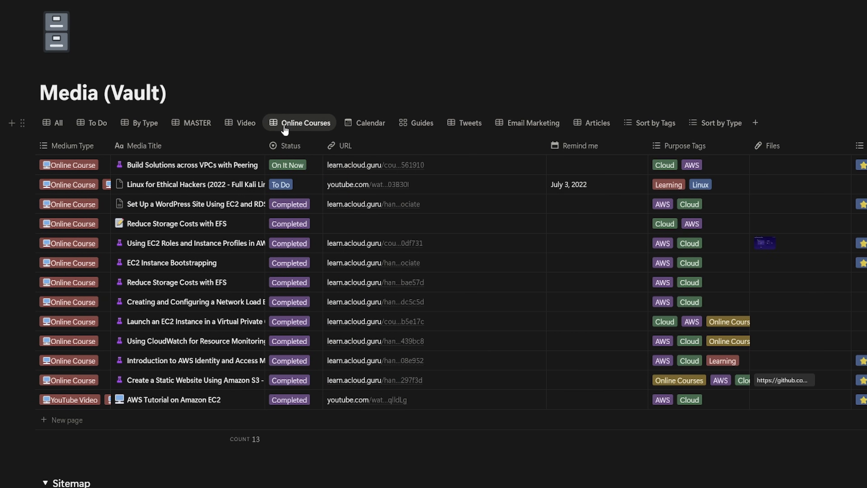
{"action": "left_click", "coordinate": [102, 131]}
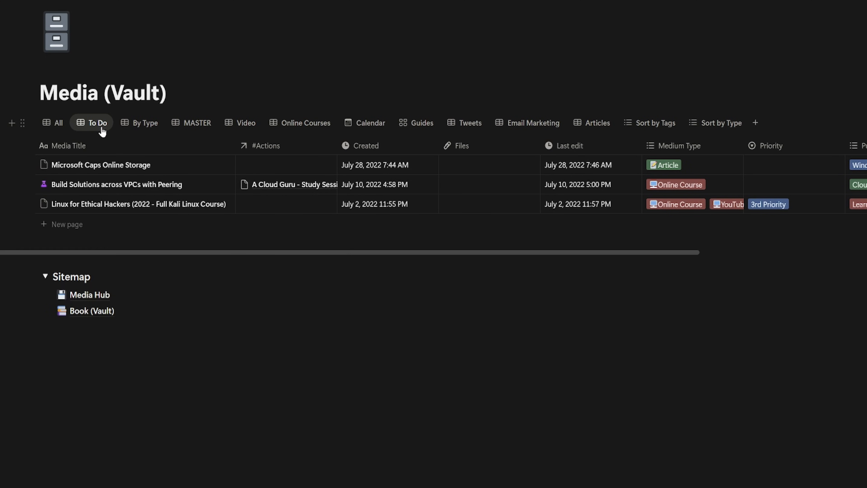
{"action": "left_click", "coordinate": [196, 126]}
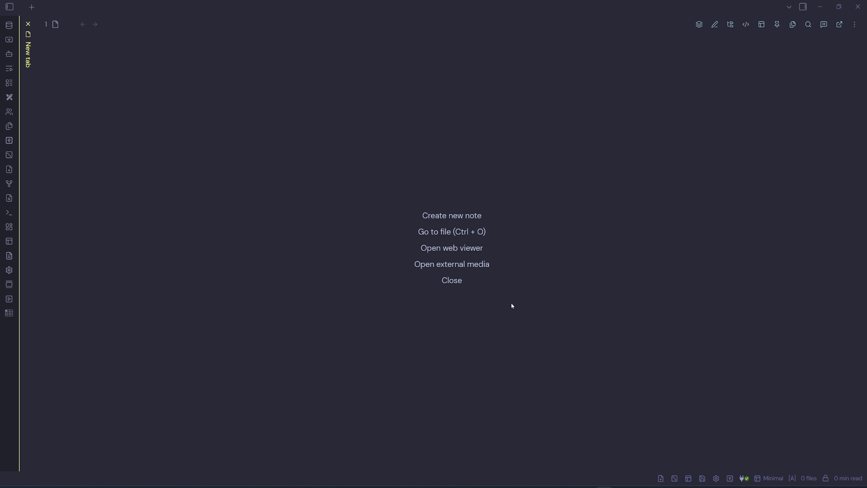
Step: Open the Discoveries note from the 04 VAULT > Discoveries folder in the file explorer
{"action": "left_click", "coordinate": [9, 7]}
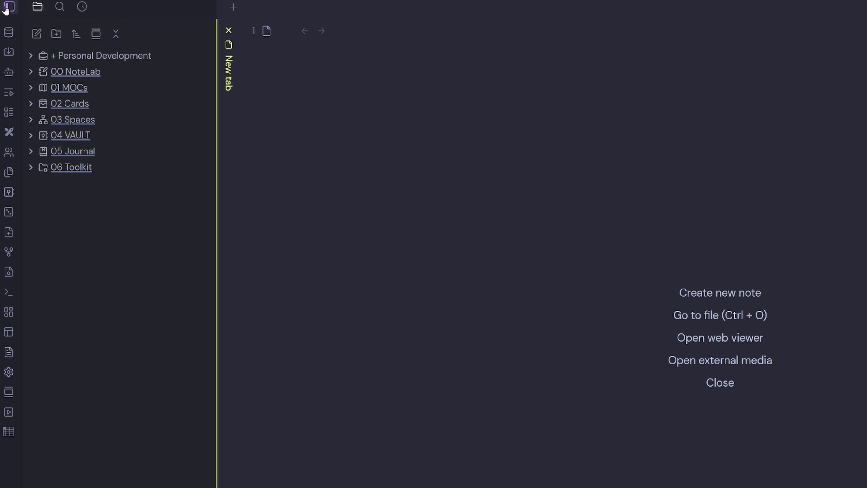
{"action": "left_click", "coordinate": [31, 136]}
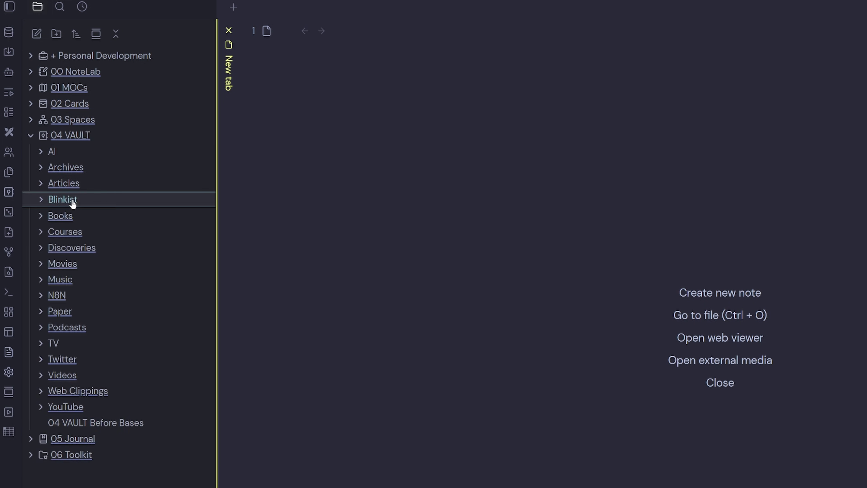
{"action": "left_click", "coordinate": [43, 249]}
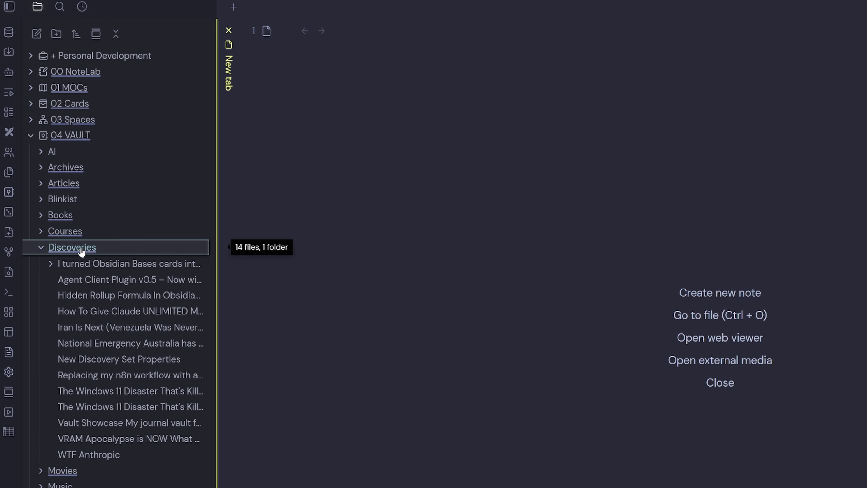
{"action": "left_click", "coordinate": [88, 249]}
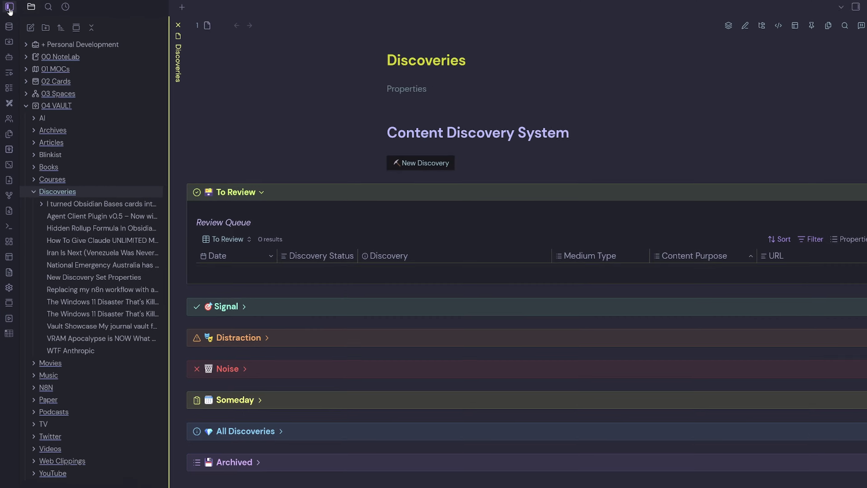
Step: Hide the sidebar, reveal the note's properties and open the related 'What's a Content Discovery Note'
{"action": "left_click", "coordinate": [9, 6]}
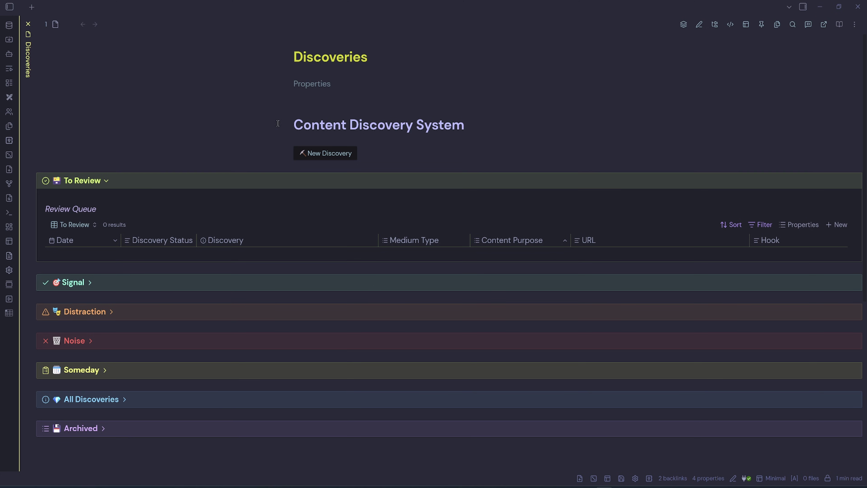
{"action": "left_click", "coordinate": [326, 85]}
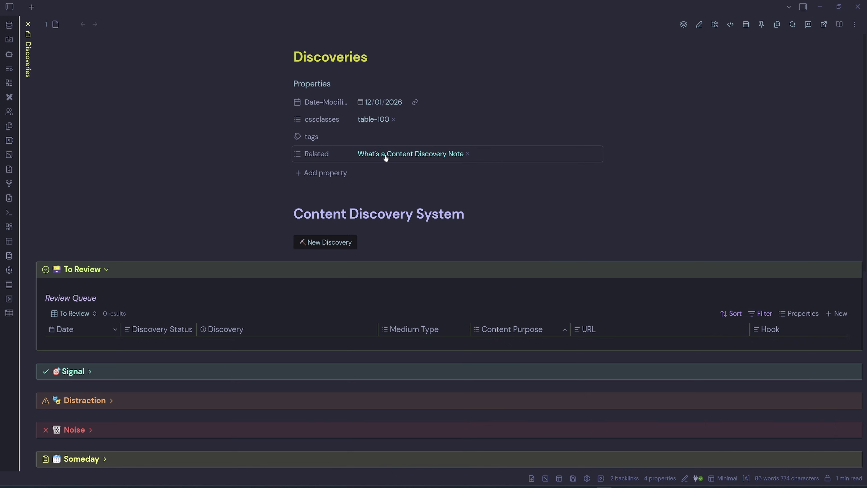
{"action": "left_click", "coordinate": [410, 153], "text": "ctrl+alt"}
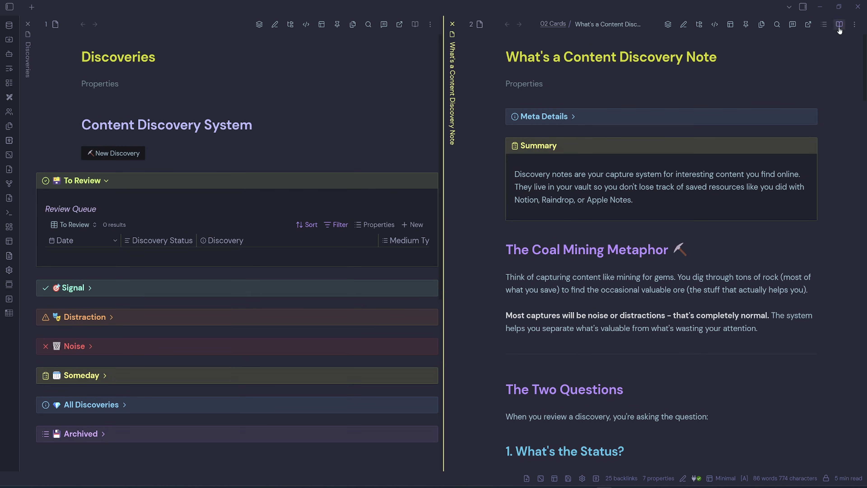
{"action": "left_click", "coordinate": [533, 83]}
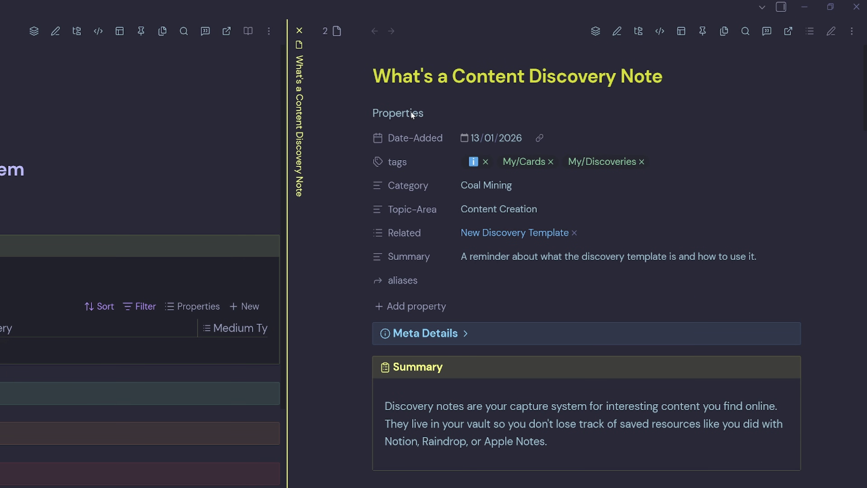
{"action": "left_click", "coordinate": [396, 113]}
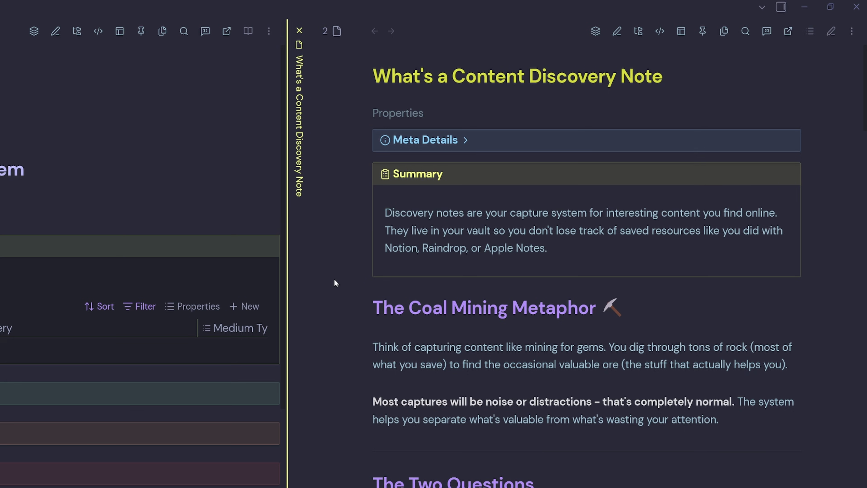
{"action": "scroll", "coordinate": [334, 282], "scroll_direction": "down", "scroll_amount": 3}
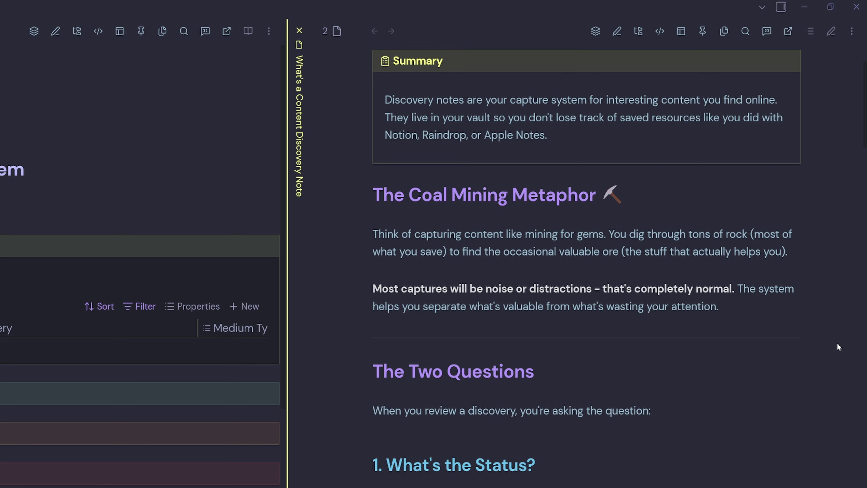
{"action": "scroll", "coordinate": [836, 342], "scroll_direction": "down", "scroll_amount": 10}
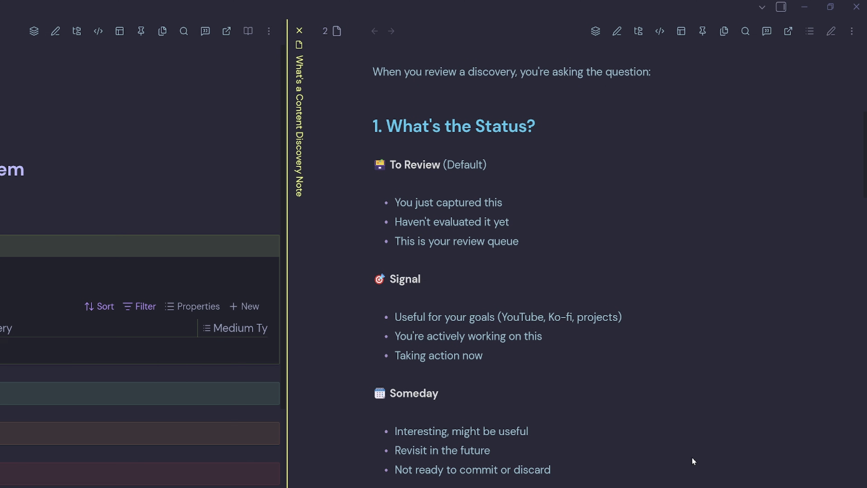
{"action": "scroll", "coordinate": [693, 461], "scroll_direction": "down", "scroll_amount": 3}
{"action": "scroll", "coordinate": [703, 462], "scroll_direction": "down", "scroll_amount": 7}
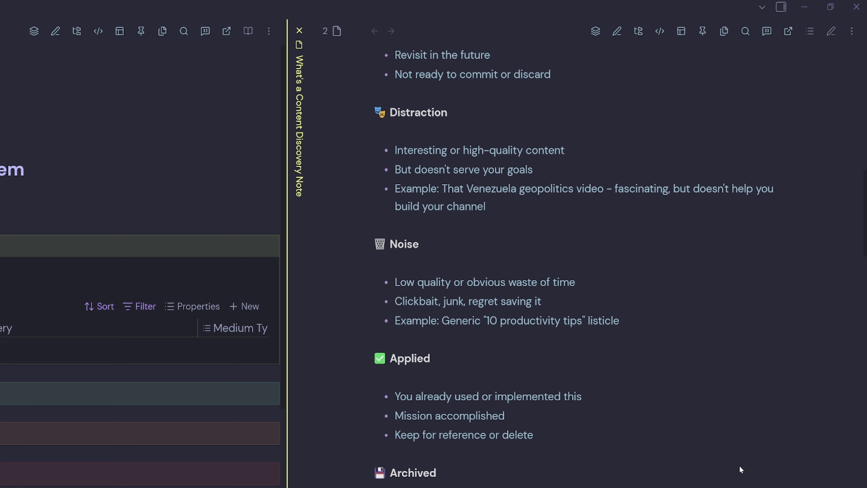
{"action": "scroll", "coordinate": [746, 470], "scroll_direction": "down", "scroll_amount": 8}
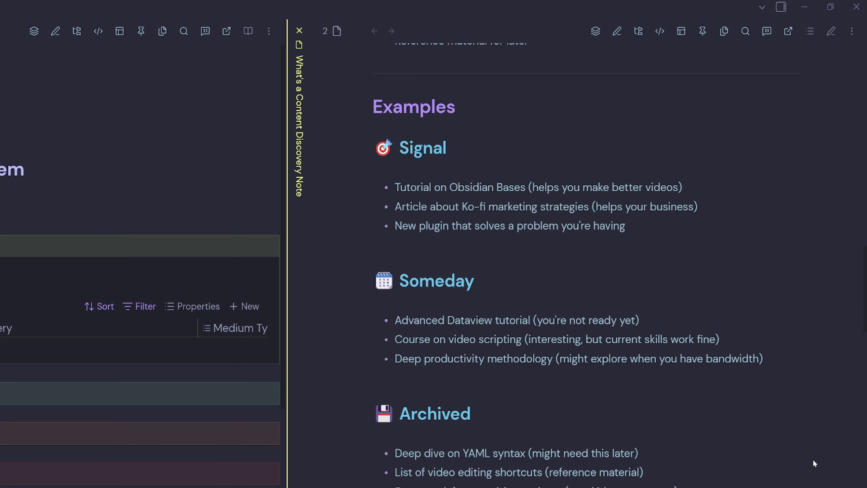
{"action": "scroll", "coordinate": [812, 460], "scroll_direction": "down", "scroll_amount": 10}
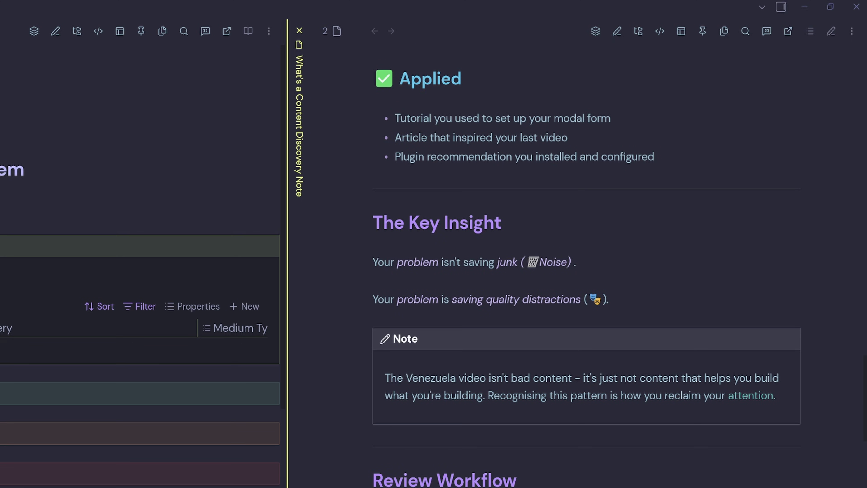
{"action": "key", "text": "ctrl+w"}
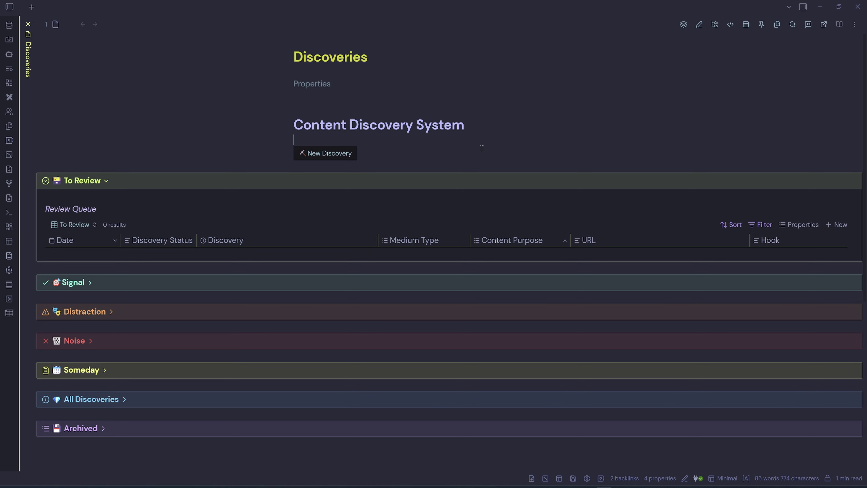
Step: In Discoveries source view, select the newdiscovery button id and the embedded 'Metabind Discovery Menu Buttons' name
{"action": "left_click", "coordinate": [730, 24]}
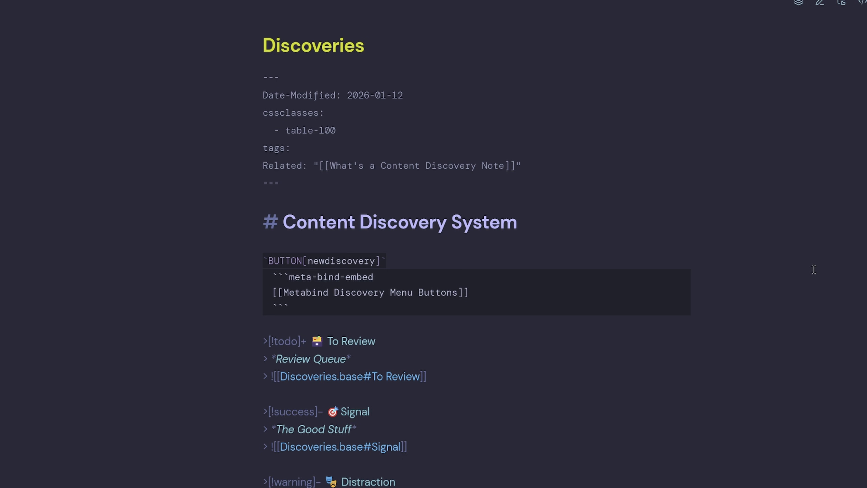
{"action": "key", "text": "Up"}
{"action": "key", "text": "Up"}
{"action": "key", "text": "Up"}
{"action": "key", "text": "Up"}
{"action": "key", "text": "Up"}
{"action": "key", "text": "Up"}
{"action": "key", "text": "Up"}
{"action": "key", "text": "Up"}
{"action": "key", "text": "Up"}
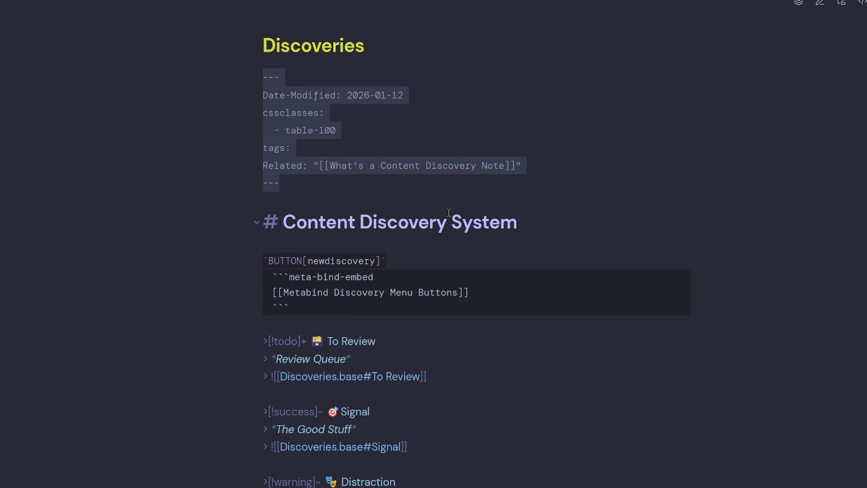
{"action": "left_click", "coordinate": [466, 196]}
{"action": "key", "text": "shift+Down"}
{"action": "key", "text": "shift+Down"}
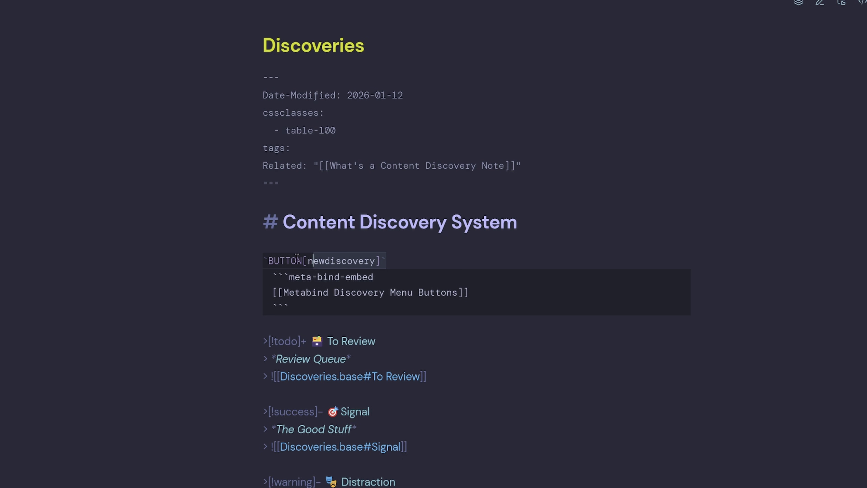
{"action": "key", "text": "Down"}
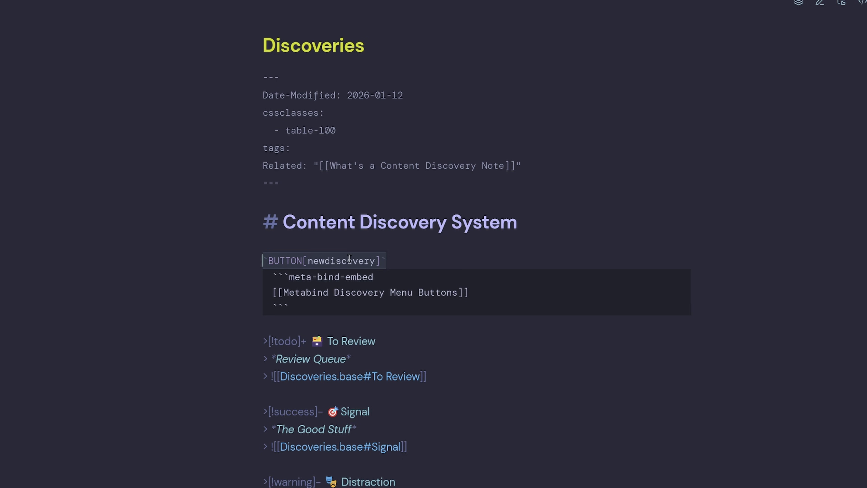
{"action": "double_click", "coordinate": [370, 262]}
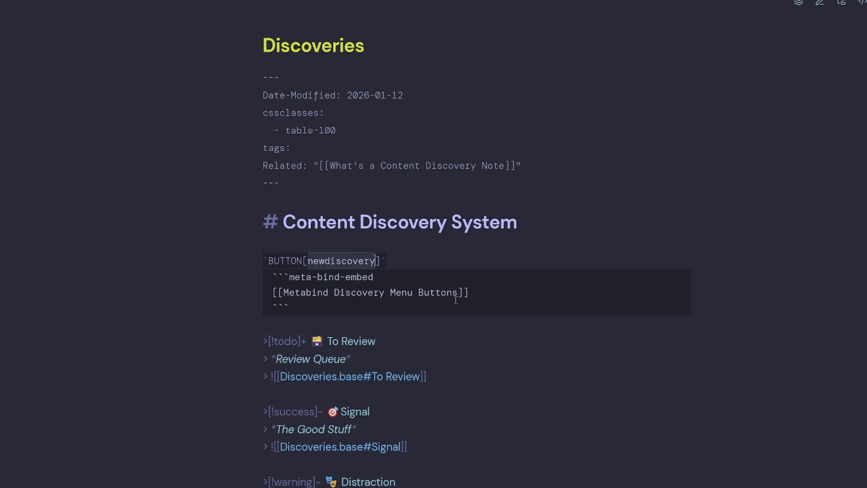
{"action": "left_click_drag", "start_coordinate": [457, 293], "coordinate": [282, 293]}
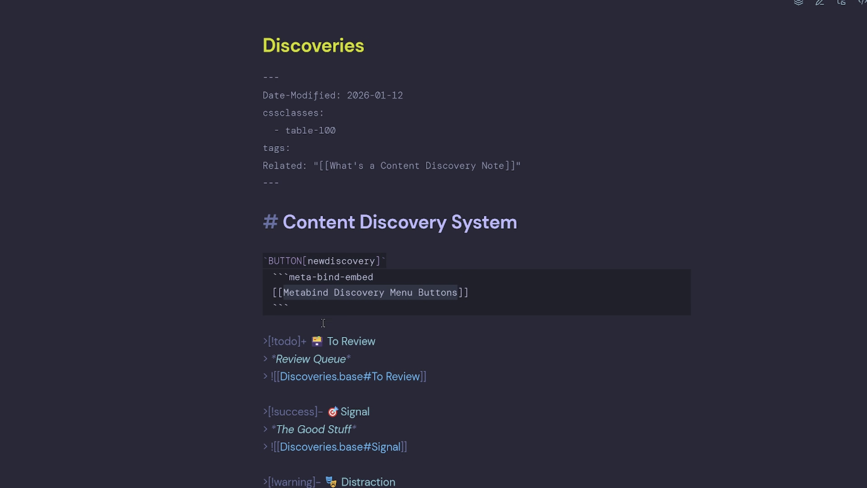
Step: Copy the note name and paste it into the Quick Switcher search (Ctrl+O)
{"action": "key", "text": "ctrl+c"}
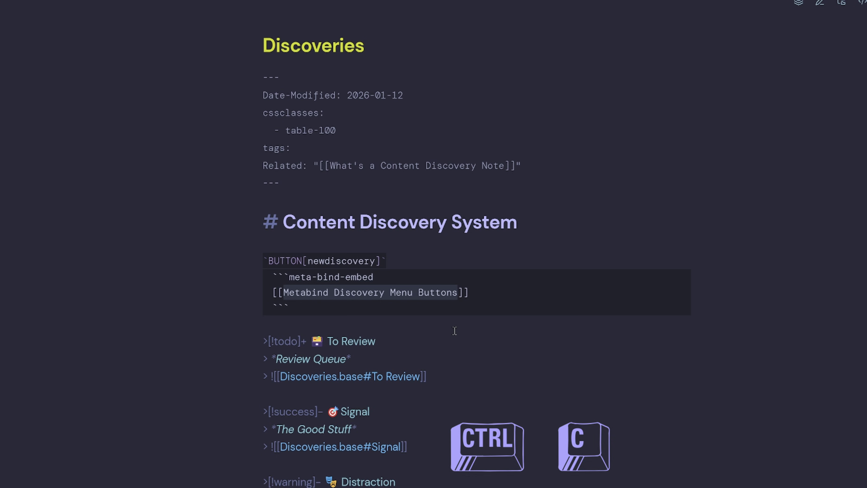
{"action": "key", "text": "ctrl+o"}
{"action": "key", "text": "ctrl+v"}
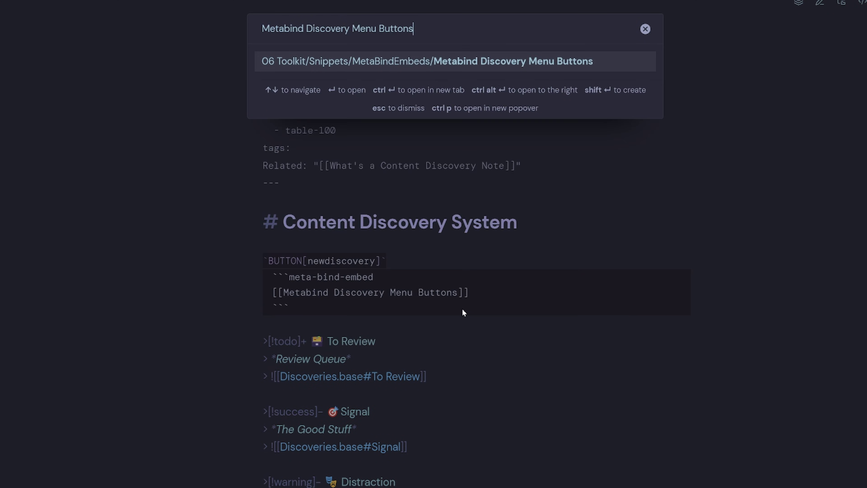
Step: Open Metabind Discovery Menu Buttons in a right split as source and select newdiscovery's QuickAdd choice command
{"action": "key", "text": "ctrl+alt+Return"}
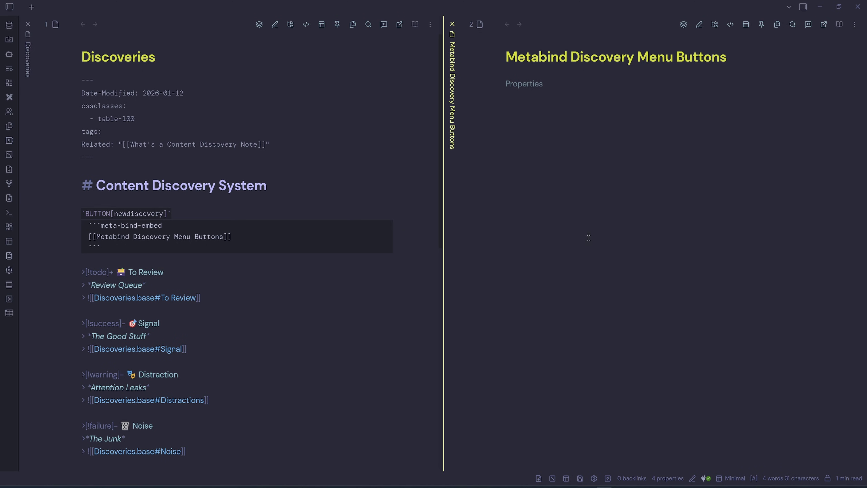
{"action": "left_click", "coordinate": [730, 24]}
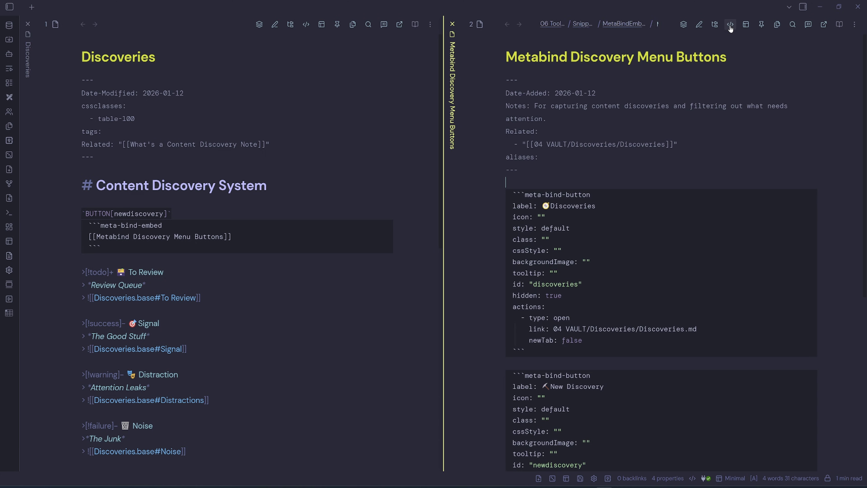
{"action": "scroll", "coordinate": [660, 306], "scroll_direction": "down", "scroll_amount": 3}
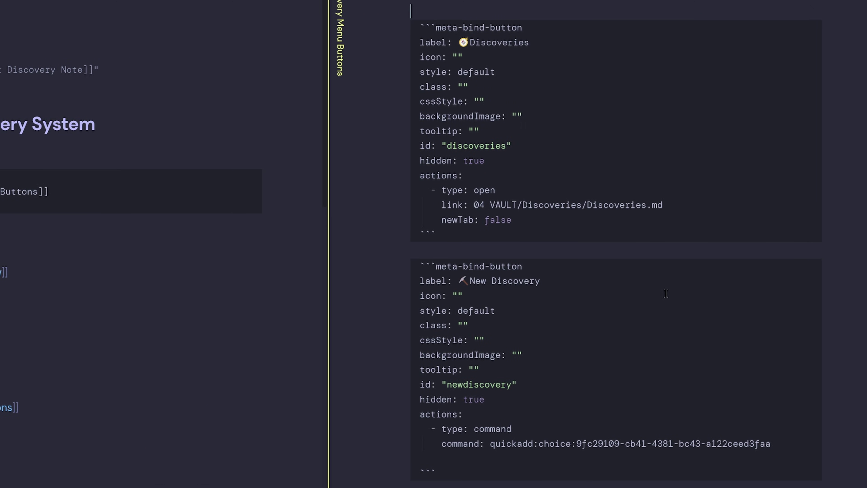
{"action": "double_click", "coordinate": [478, 385]}
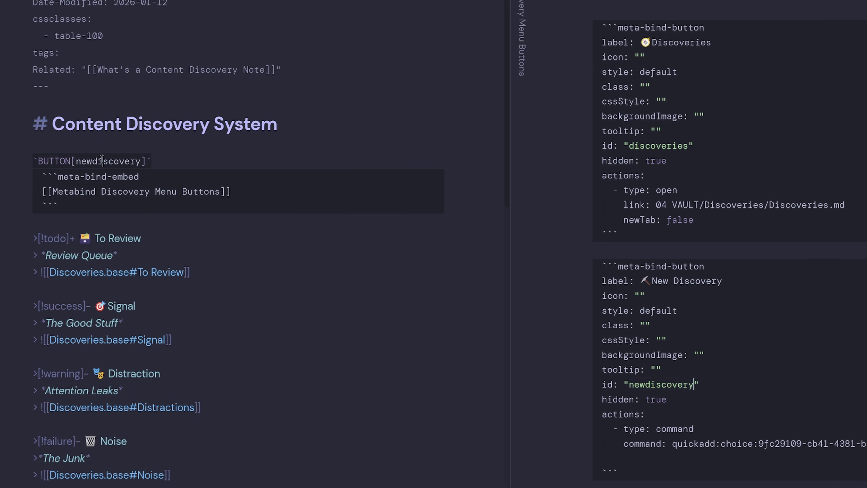
{"action": "scroll", "coordinate": [671, 386], "scroll_direction": "down", "scroll_amount": 3}
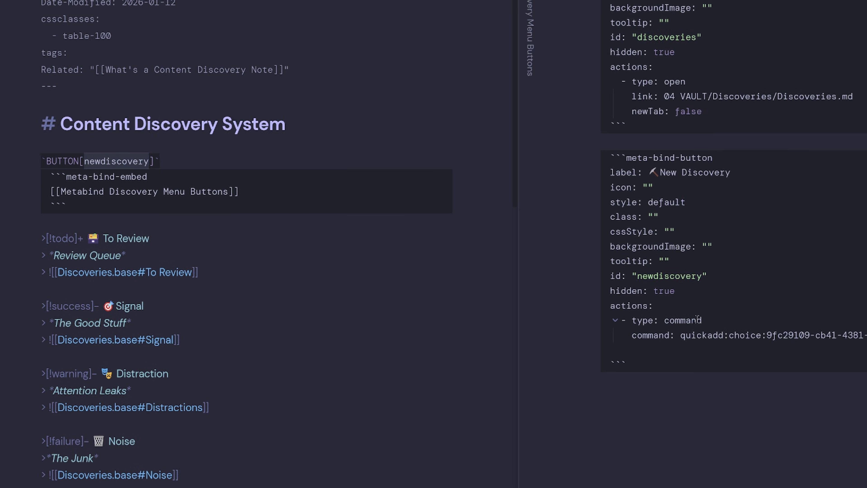
{"action": "double_click", "coordinate": [571, 322]}
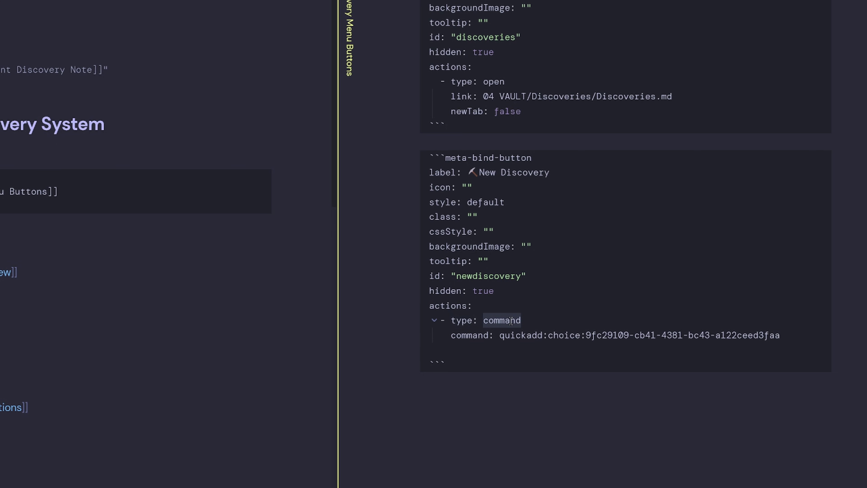
{"action": "left_click_drag", "start_coordinate": [500, 335], "coordinate": [614, 344]}
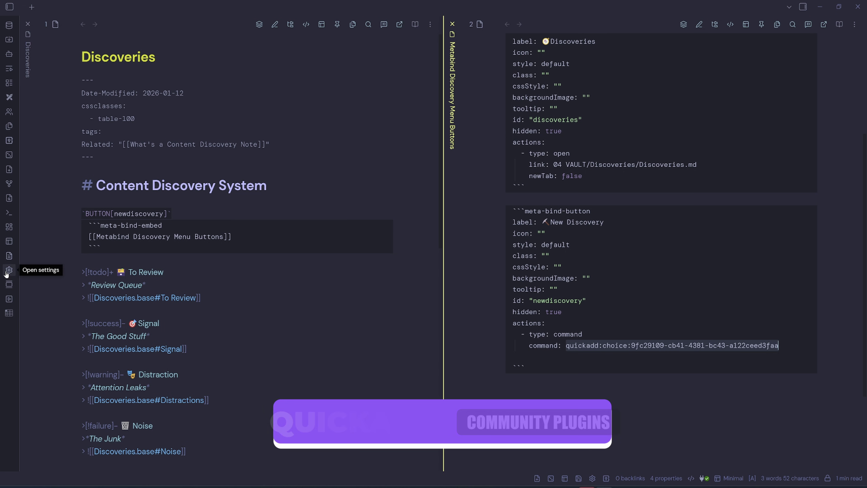
Step: Bring up the QuickAdd plugin's list of choices in Settings
{"action": "left_click", "coordinate": [8, 270]}
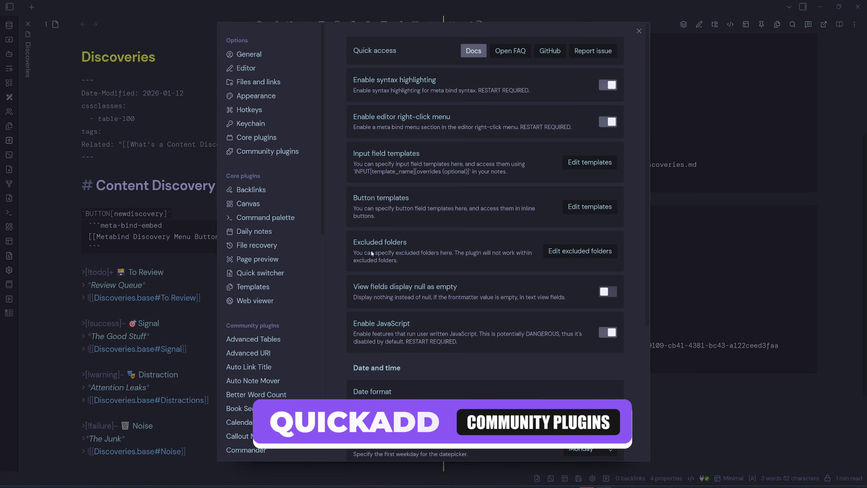
{"action": "left_click_drag", "start_coordinate": [321, 208], "coordinate": [328, 435]}
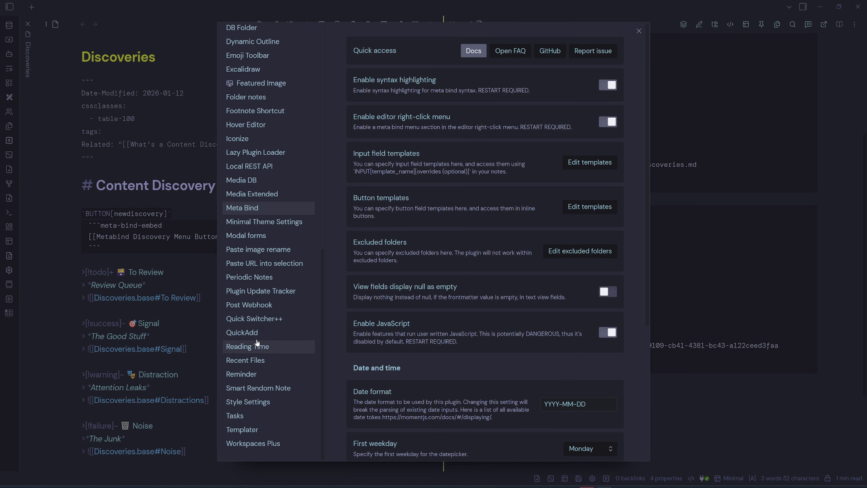
{"action": "left_click", "coordinate": [242, 333]}
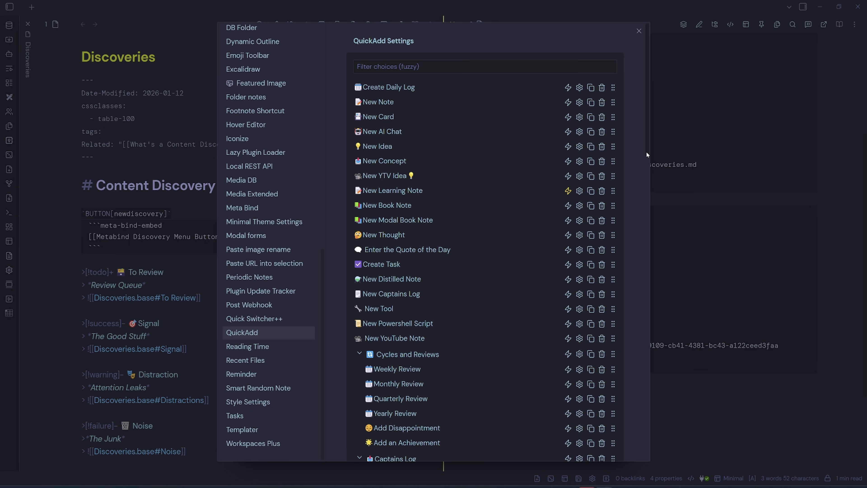
{"action": "left_click_drag", "start_coordinate": [646, 152], "coordinate": [650, 307]}
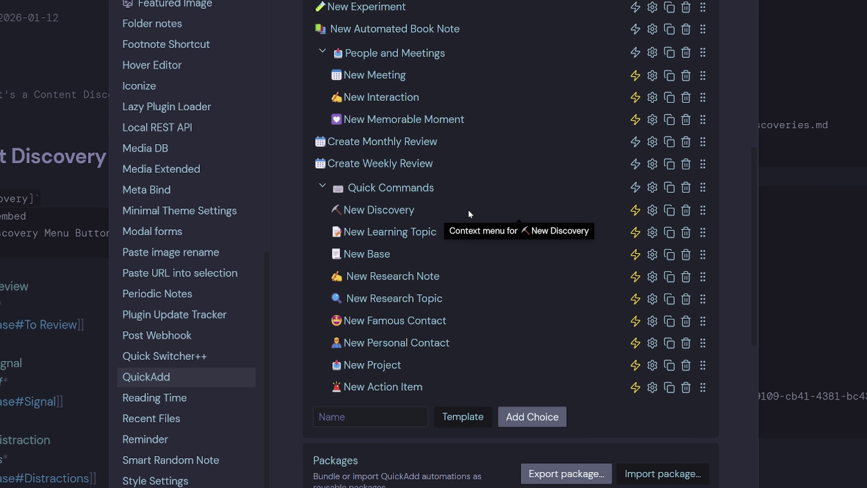
Step: Check New Discovery's Template Path (New Discovery Template.md) and 04 VAULT/Discoveries folder, then close Settings
{"action": "left_click", "coordinate": [652, 209]}
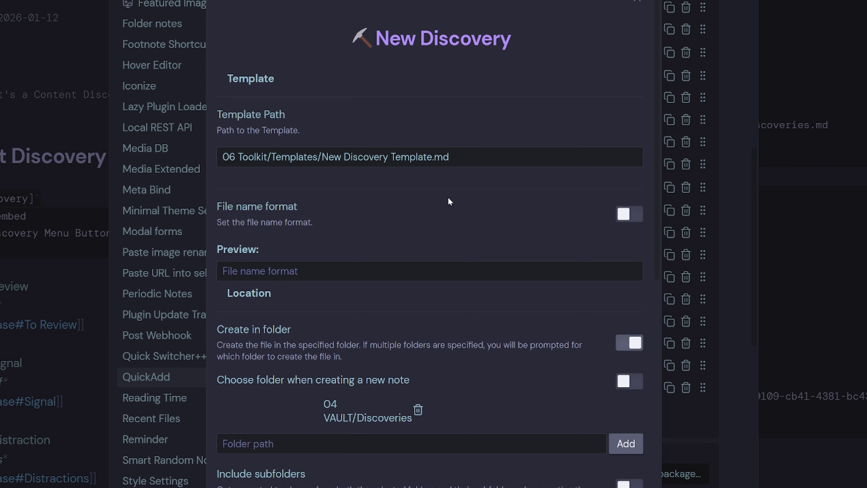
{"action": "left_click_drag", "start_coordinate": [463, 157], "coordinate": [326, 173]}
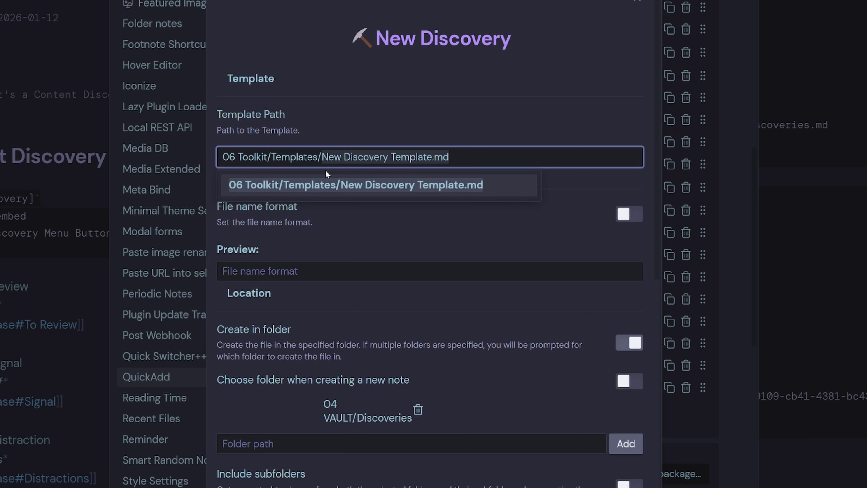
{"action": "left_click", "coordinate": [330, 412]}
{"action": "scroll", "coordinate": [334, 400], "scroll_direction": "down", "scroll_amount": 2}
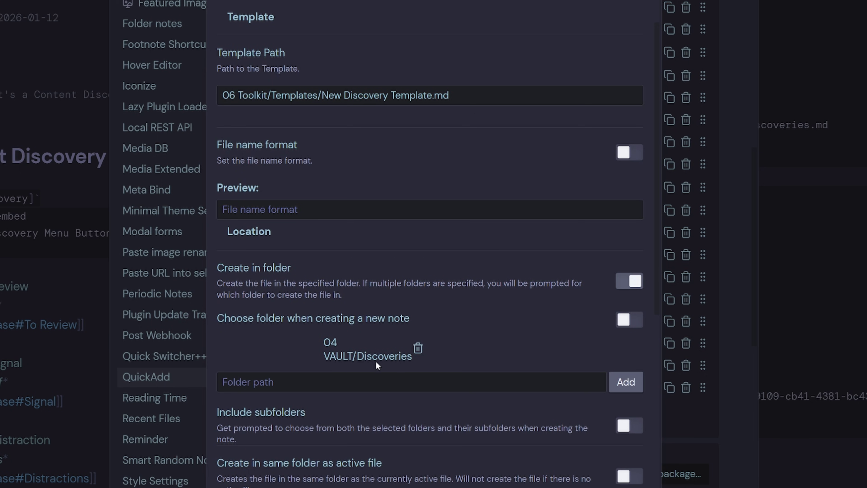
{"action": "scroll", "coordinate": [494, 354], "scroll_direction": "up", "scroll_amount": 2}
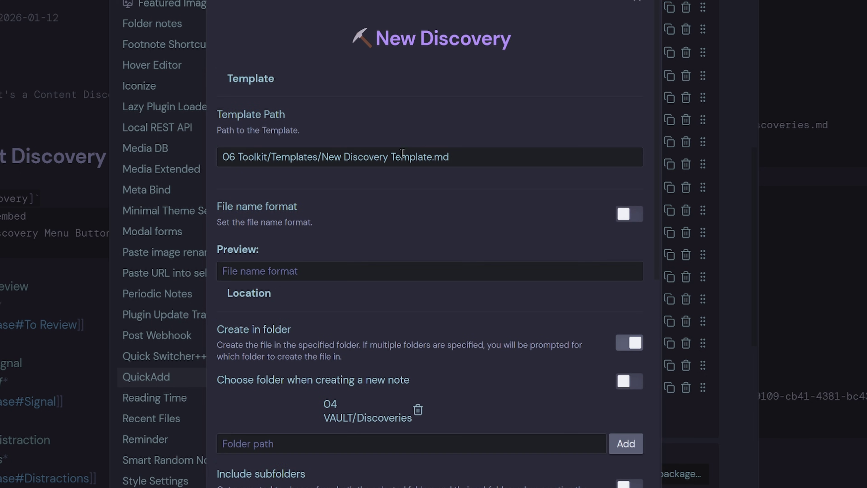
{"action": "left_click", "coordinate": [464, 162]}
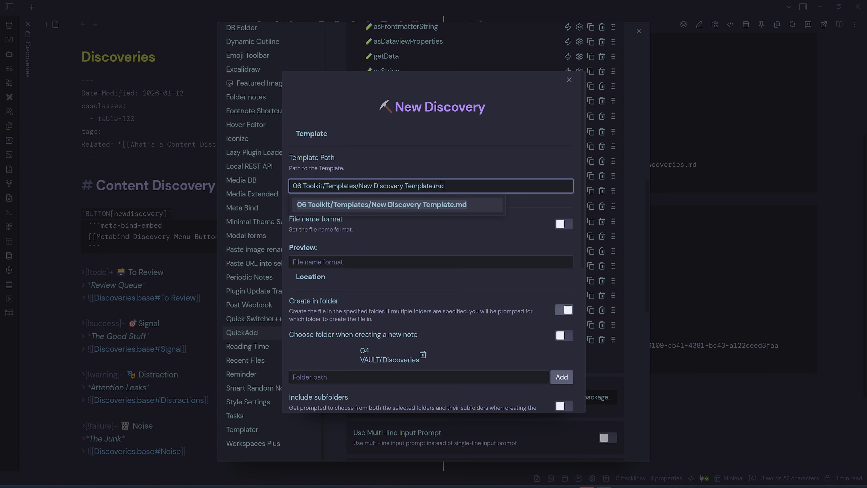
{"action": "left_click", "coordinate": [548, 128]}
{"action": "left_click", "coordinate": [569, 80]}
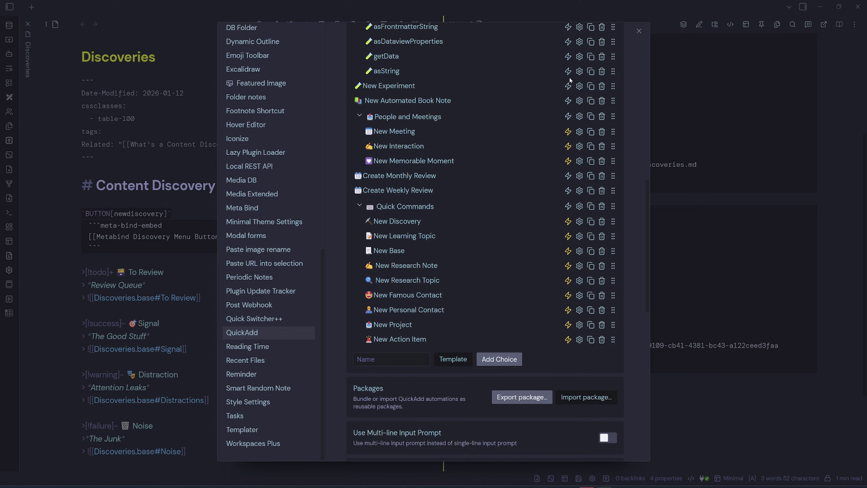
{"action": "left_click", "coordinate": [639, 31]}
{"action": "key", "text": "ctrl+o"}
{"action": "type", "text": "New Discovery Template.md"}
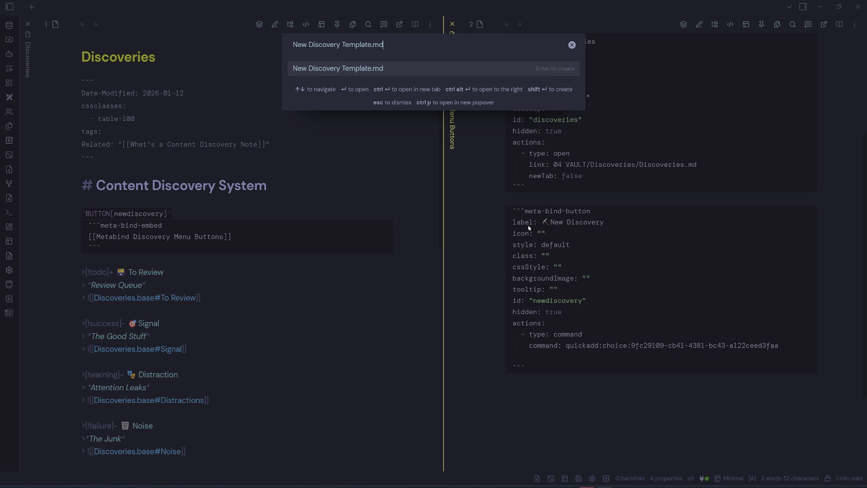
{"action": "left_click", "coordinate": [338, 70]}
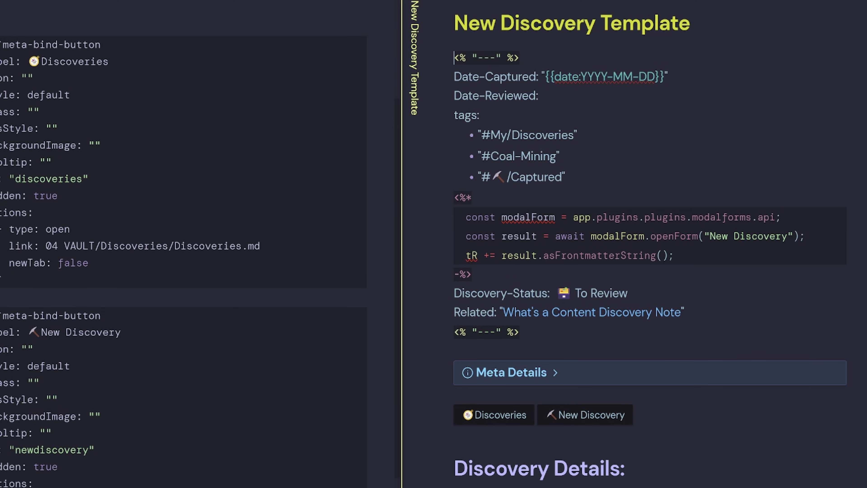
{"action": "double_click", "coordinate": [113, 215]}
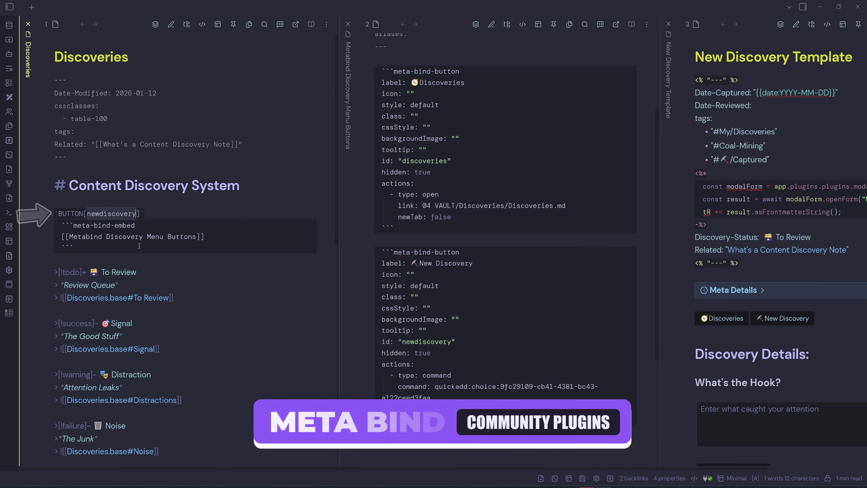
{"action": "left_click_drag", "start_coordinate": [75, 248], "coordinate": [61, 224]}
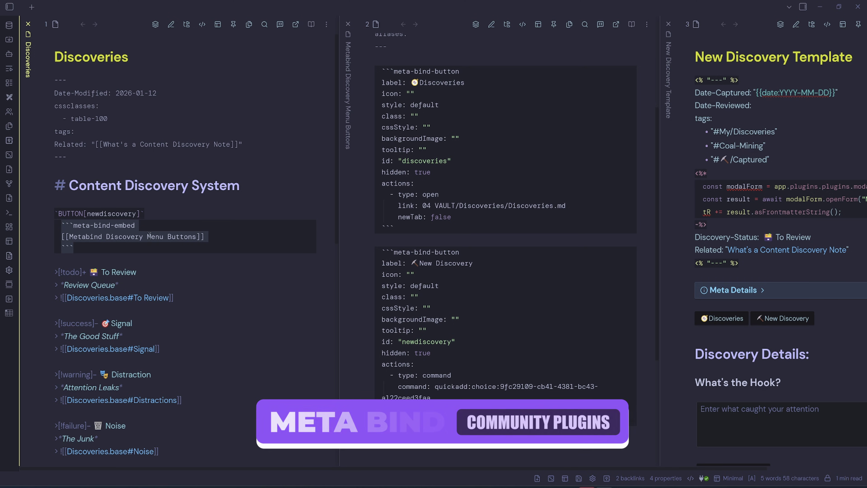
{"action": "left_click_drag", "start_coordinate": [394, 420], "coordinate": [363, 256]}
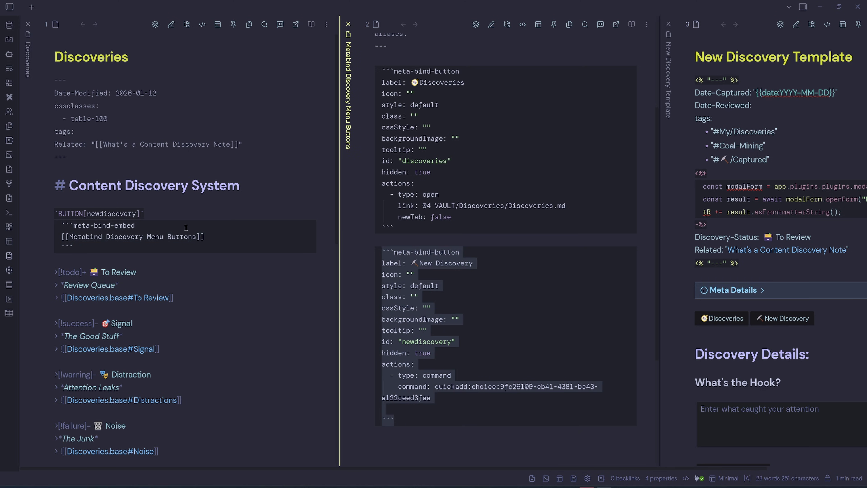
{"action": "left_click", "coordinate": [130, 214]}
{"action": "left_click", "coordinate": [442, 292]}
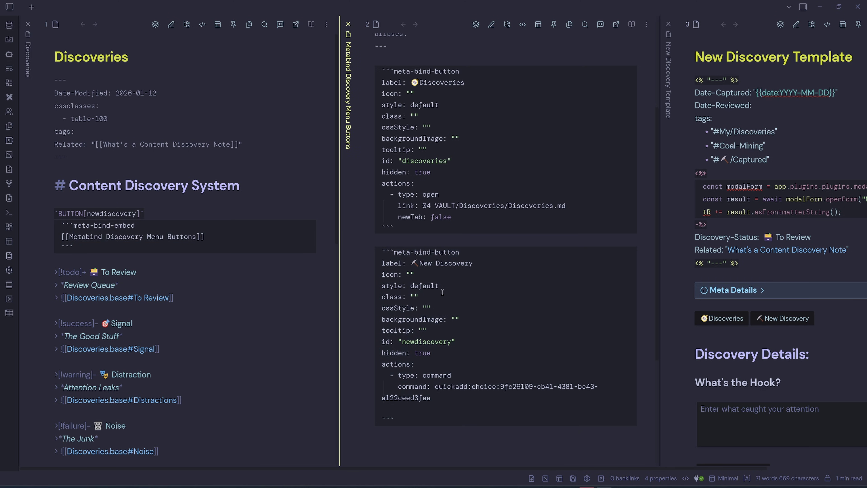
{"action": "left_click", "coordinate": [765, 111]}
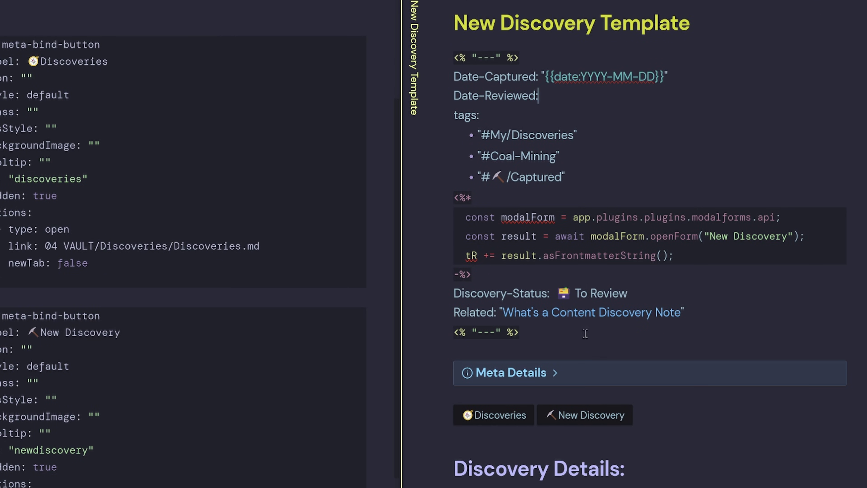
{"action": "left_click_drag", "start_coordinate": [549, 328], "coordinate": [423, 40]}
{"action": "left_click", "coordinate": [737, 339]}
{"action": "left_click_drag", "start_coordinate": [511, 277], "coordinate": [440, 197]}
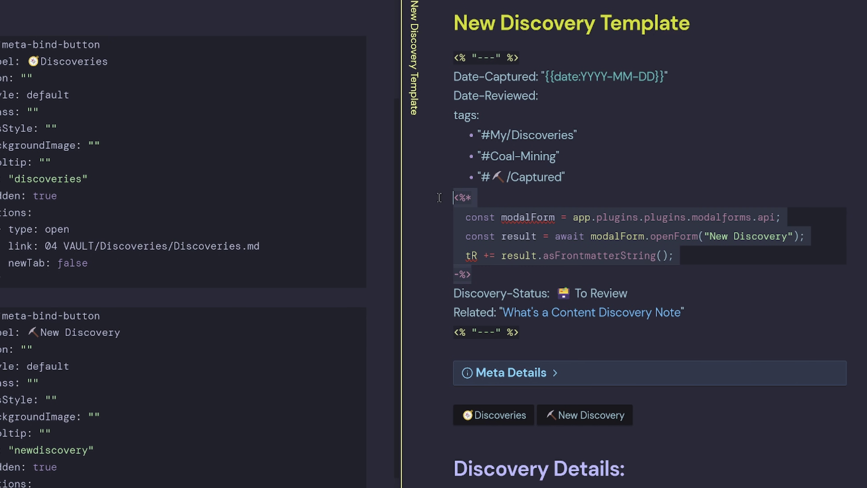
{"action": "left_click", "coordinate": [525, 284]}
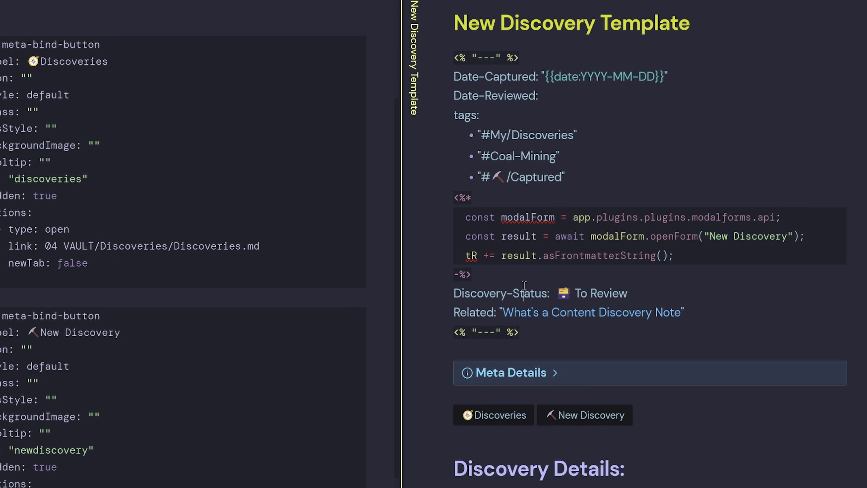
{"action": "left_click_drag", "start_coordinate": [788, 236], "coordinate": [709, 237]}
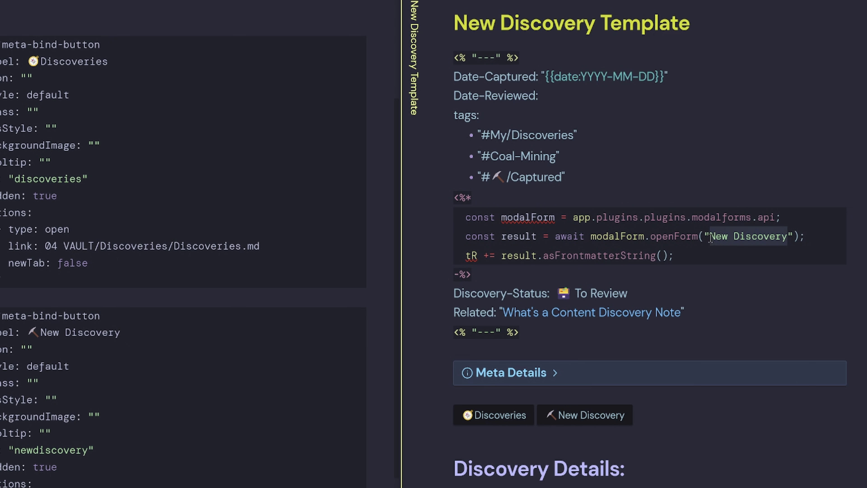
{"action": "key", "text": "ctrl+p"}
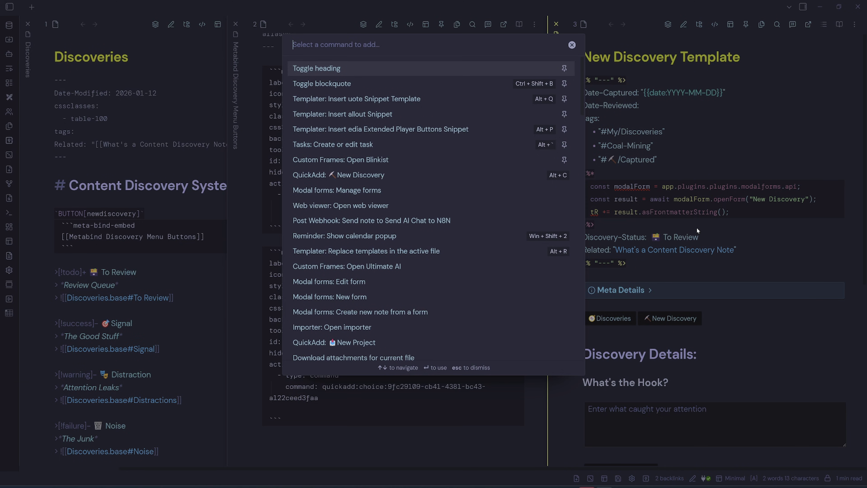
{"action": "type", "text": "modal"}
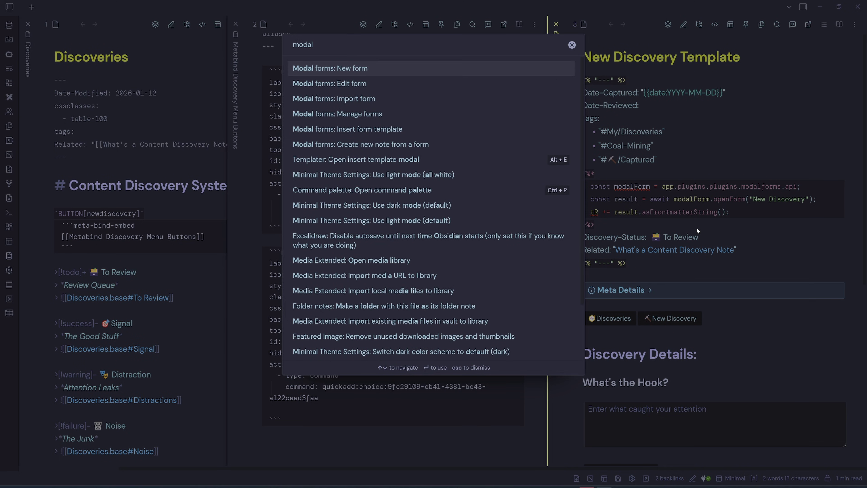
{"action": "left_click", "coordinate": [355, 116]}
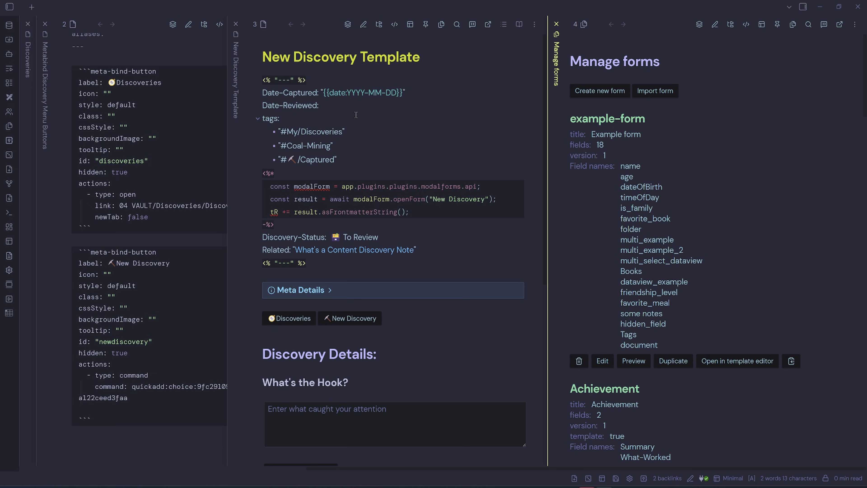
{"action": "scroll", "coordinate": [739, 167], "scroll_direction": "down", "scroll_amount": 15}
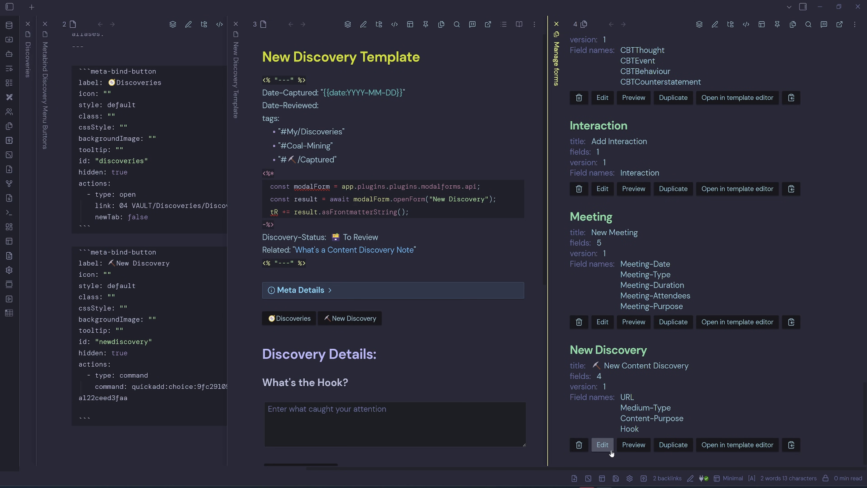
{"action": "left_click", "coordinate": [636, 447]}
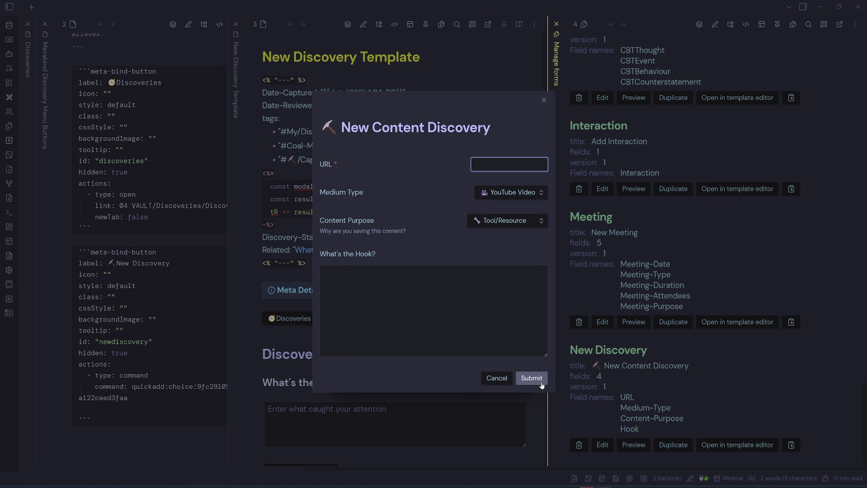
{"action": "left_click", "coordinate": [495, 381]}
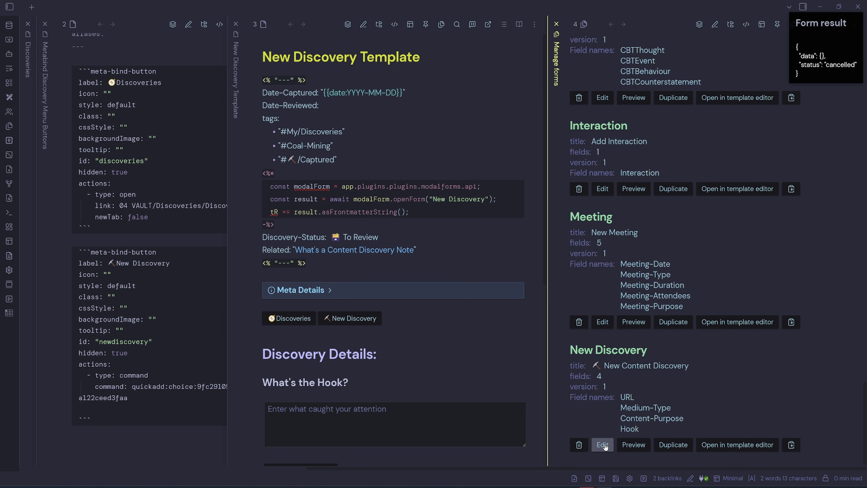
{"action": "left_click", "coordinate": [603, 445]}
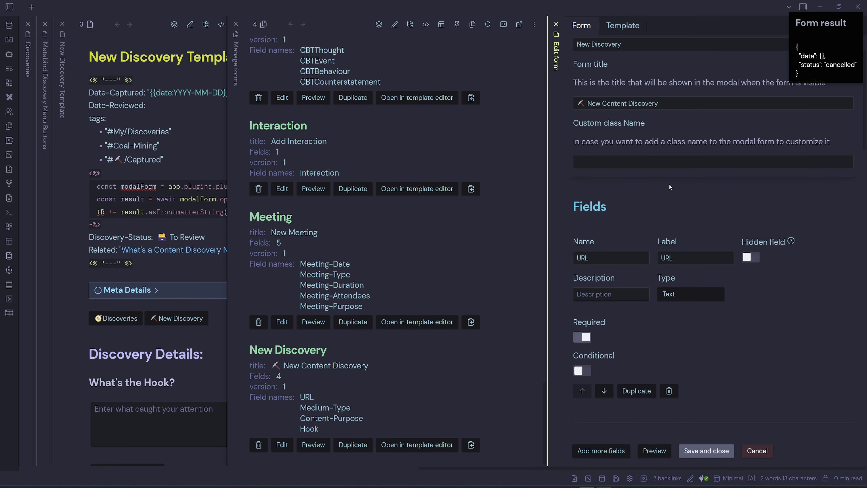
{"action": "scroll", "coordinate": [626, 127], "scroll_direction": "up", "scroll_amount": 3}
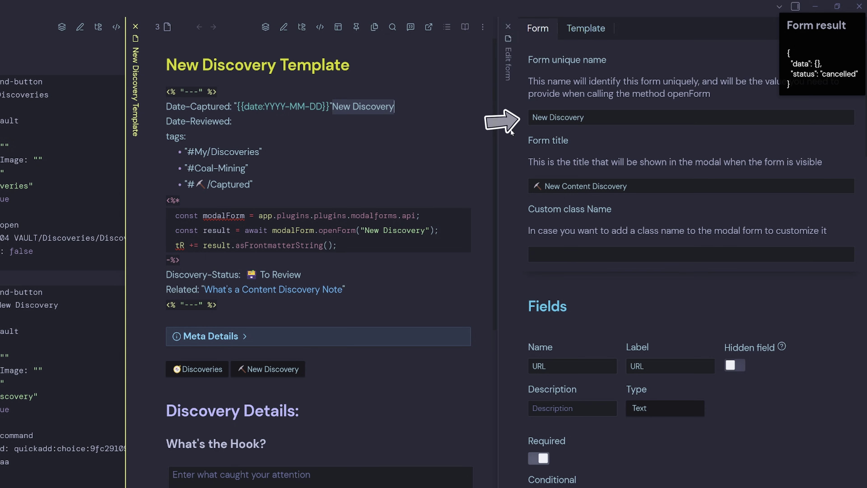
{"action": "left_click_drag", "start_coordinate": [425, 231], "coordinate": [369, 231]}
{"action": "left_click", "coordinate": [596, 186]}
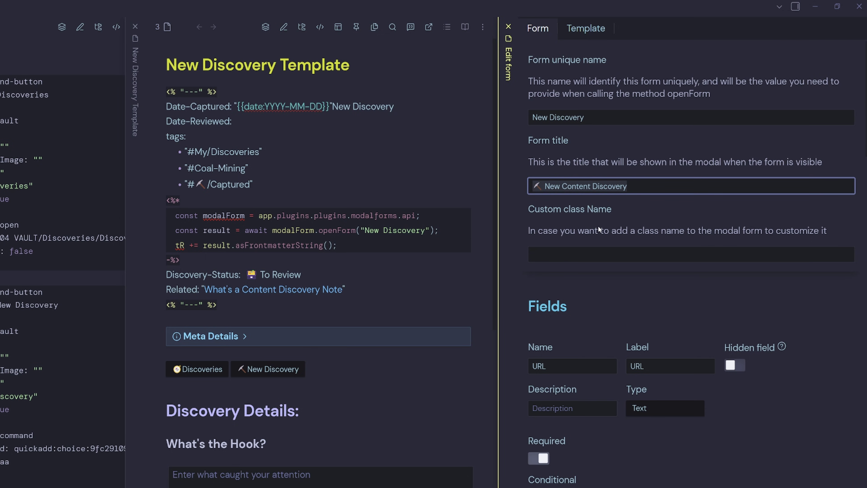
{"action": "scroll", "coordinate": [641, 304], "scroll_direction": "down", "scroll_amount": 4}
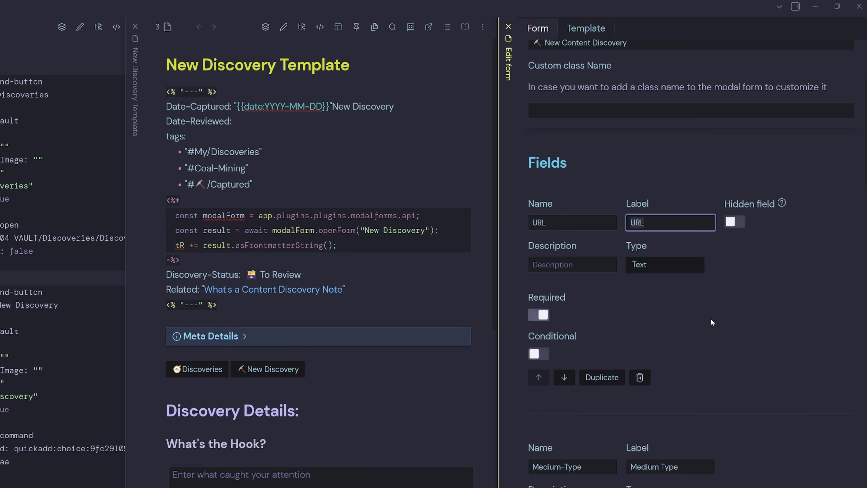
{"action": "scroll", "coordinate": [602, 232], "scroll_direction": "down", "scroll_amount": 7}
{"action": "scroll", "coordinate": [604, 231], "scroll_direction": "down", "scroll_amount": 1}
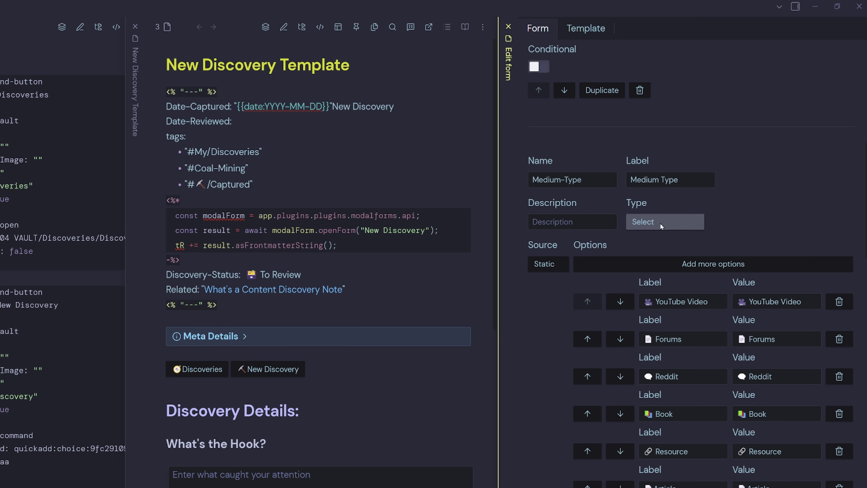
{"action": "scroll", "coordinate": [748, 221], "scroll_direction": "down", "scroll_amount": 5}
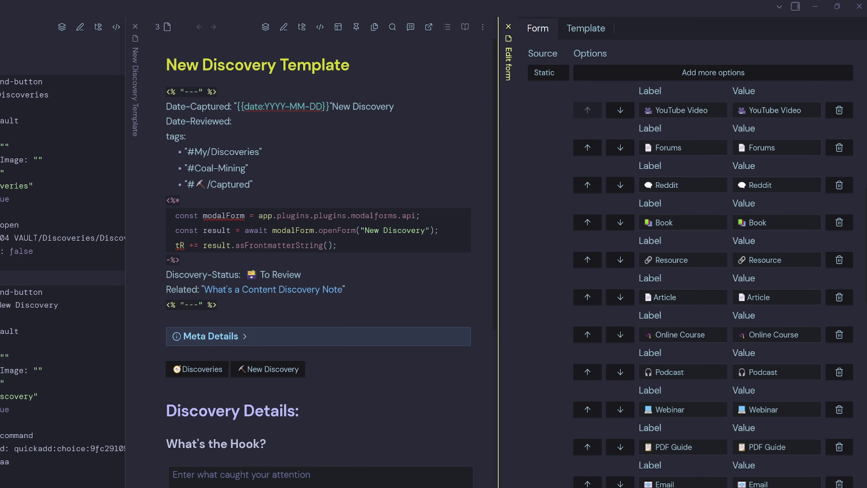
{"action": "scroll", "coordinate": [797, 479], "scroll_direction": "down", "scroll_amount": 15}
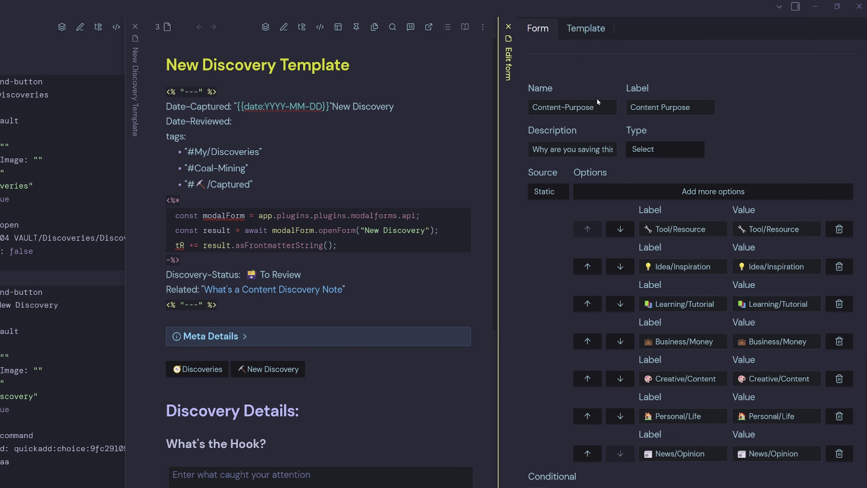
{"action": "left_click_drag", "start_coordinate": [596, 101], "coordinate": [495, 107]}
{"action": "left_click", "coordinate": [783, 129]}
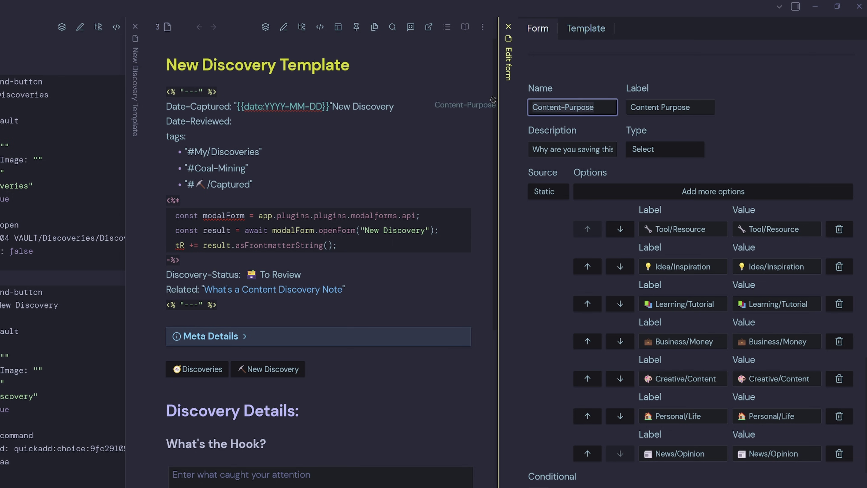
{"action": "left_click_drag", "start_coordinate": [180, 260], "coordinate": [154, 211]}
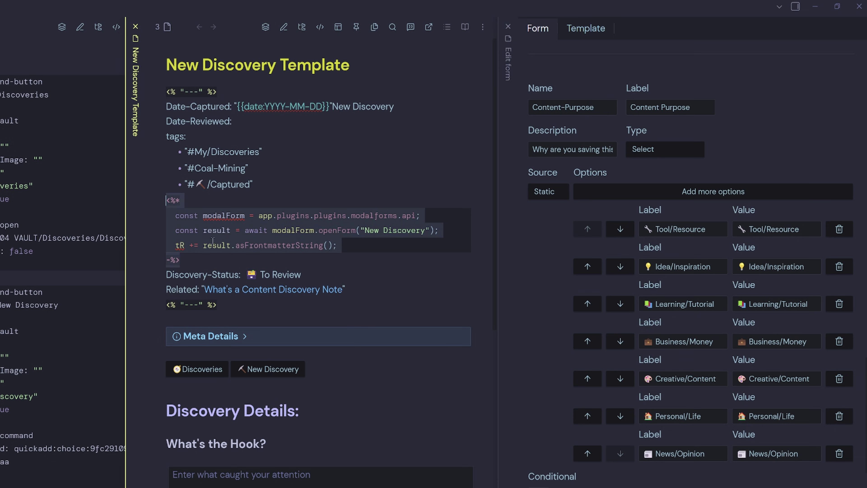
{"action": "left_click", "coordinate": [222, 255]}
{"action": "left_click_drag", "start_coordinate": [222, 255], "coordinate": [180, 219]}
{"action": "left_click", "coordinate": [767, 165]}
{"action": "scroll", "coordinate": [717, 239], "scroll_direction": "down", "scroll_amount": 8}
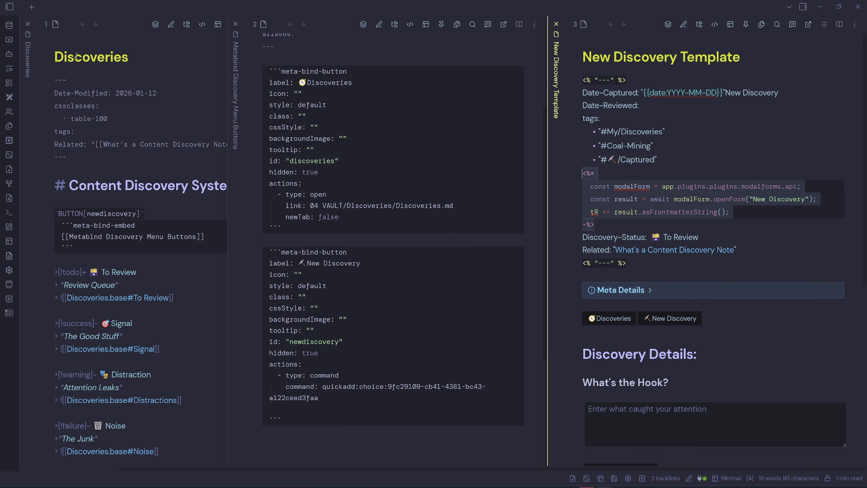
Step: Highlight the discoveries button definition and switch New Discovery Template to source mode
{"action": "double_click", "coordinate": [317, 160]}
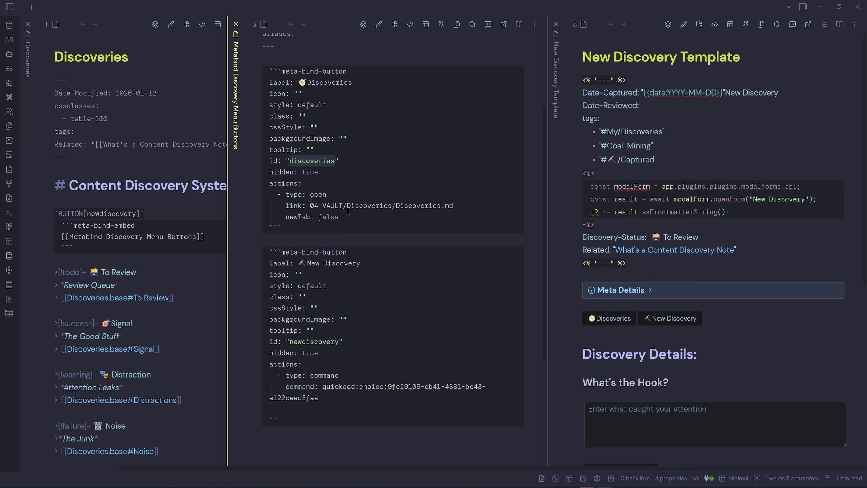
{"action": "left_click_drag", "start_coordinate": [328, 226], "coordinate": [243, 74]}
{"action": "left_click", "coordinate": [719, 31]}
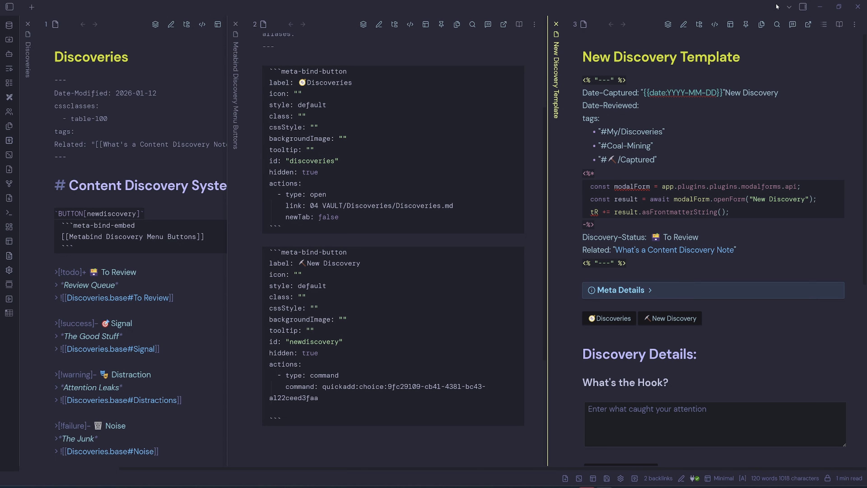
{"action": "left_click", "coordinate": [718, 30]}
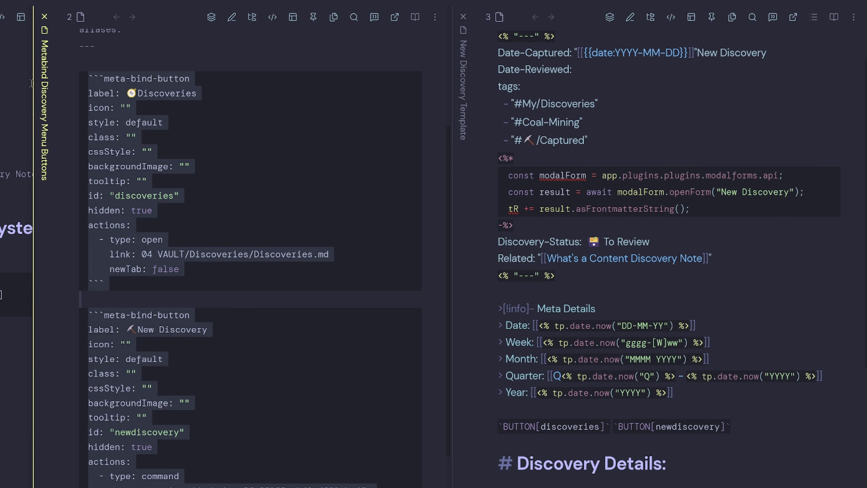
Step: Inspect the template's INPUT lines for the Hook text area and DiscoveryStatus
{"action": "scroll", "coordinate": [574, 414], "scroll_direction": "down", "scroll_amount": 3}
{"action": "scroll", "coordinate": [598, 433], "scroll_direction": "down", "scroll_amount": 2}
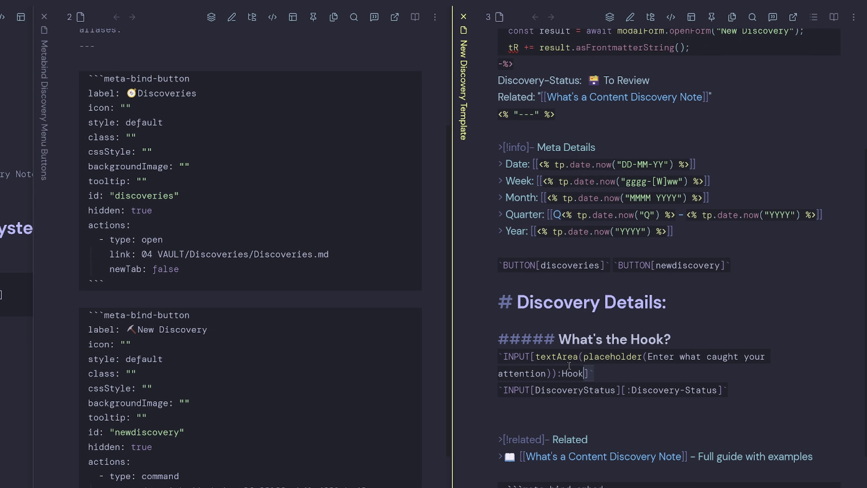
{"action": "left_click", "coordinate": [481, 357]}
{"action": "double_click", "coordinate": [576, 374]}
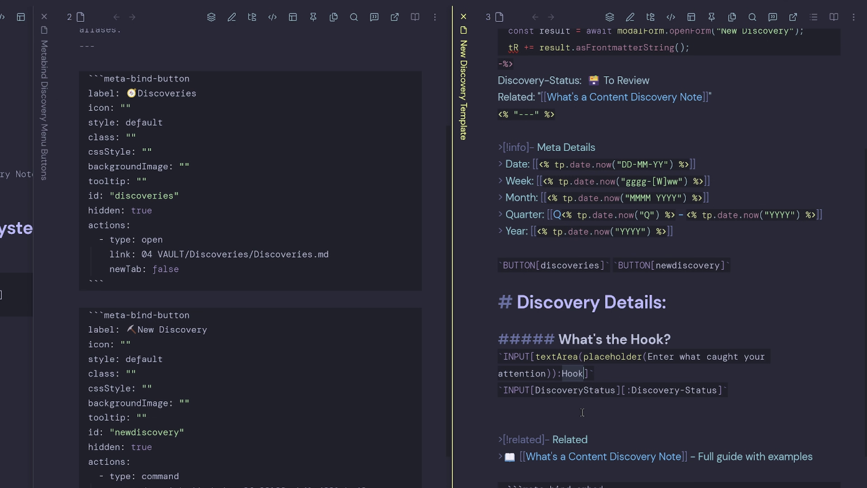
{"action": "scroll", "coordinate": [582, 412], "scroll_direction": "up", "scroll_amount": 6}
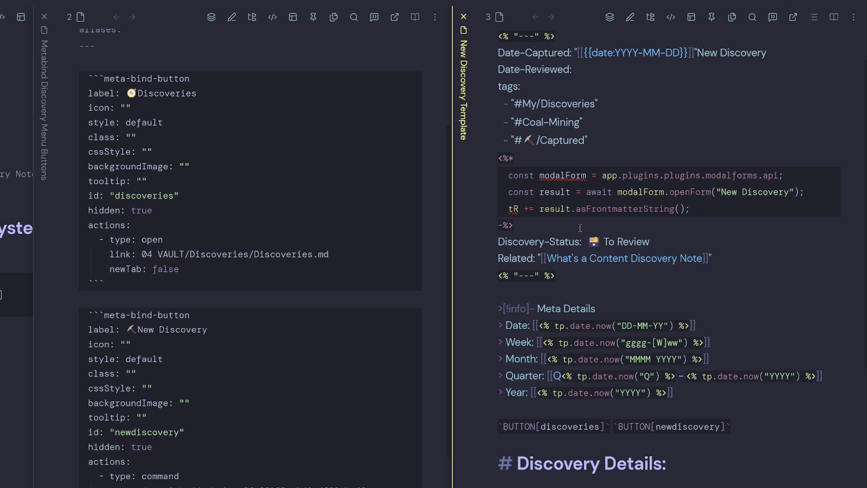
{"action": "scroll", "coordinate": [579, 228], "scroll_direction": "down", "scroll_amount": 6}
{"action": "left_click", "coordinate": [760, 391]}
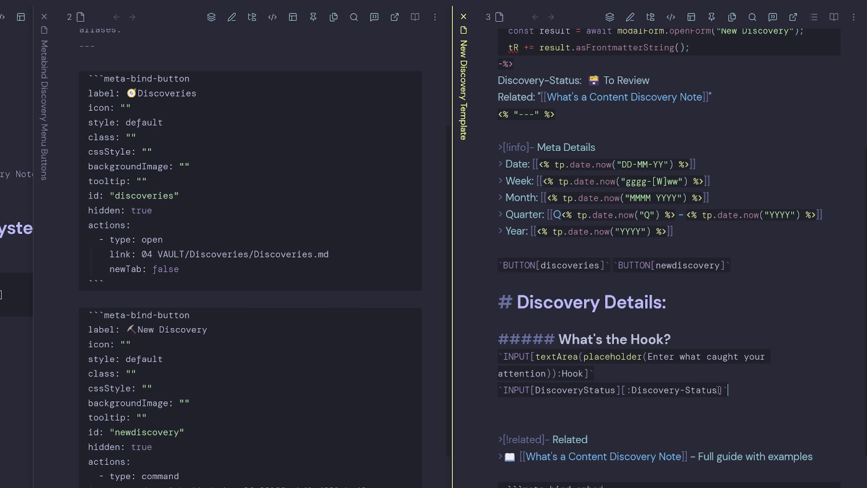
{"action": "left_click_drag", "start_coordinate": [719, 390], "coordinate": [479, 382]}
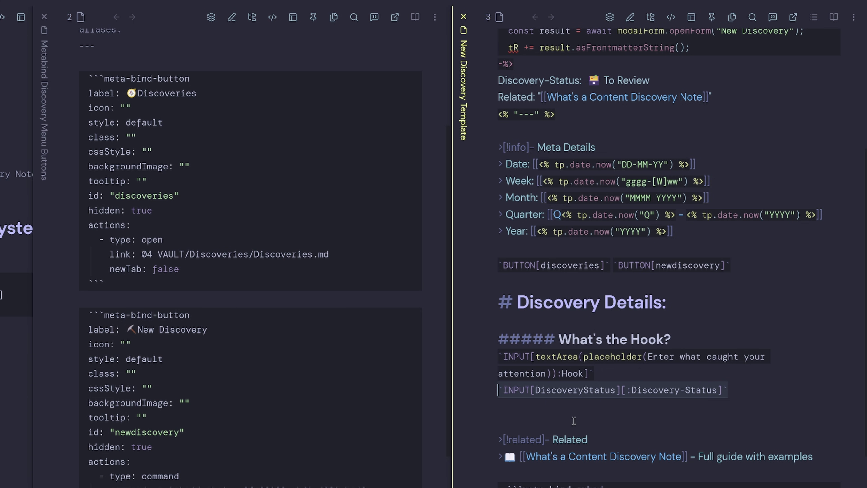
{"action": "left_click", "coordinate": [582, 419]}
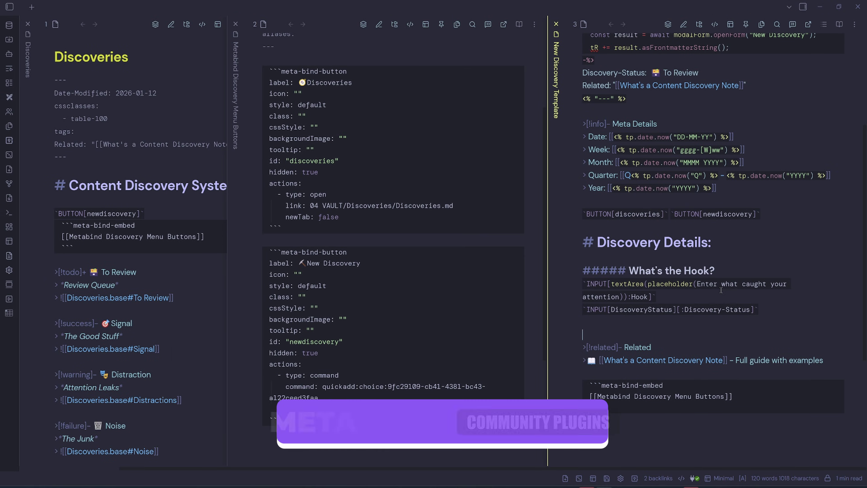
Step: Look up the DiscoveryStatus input field template in Meta Bind settings, then dismiss the dialogs
{"action": "left_click", "coordinate": [9, 272]}
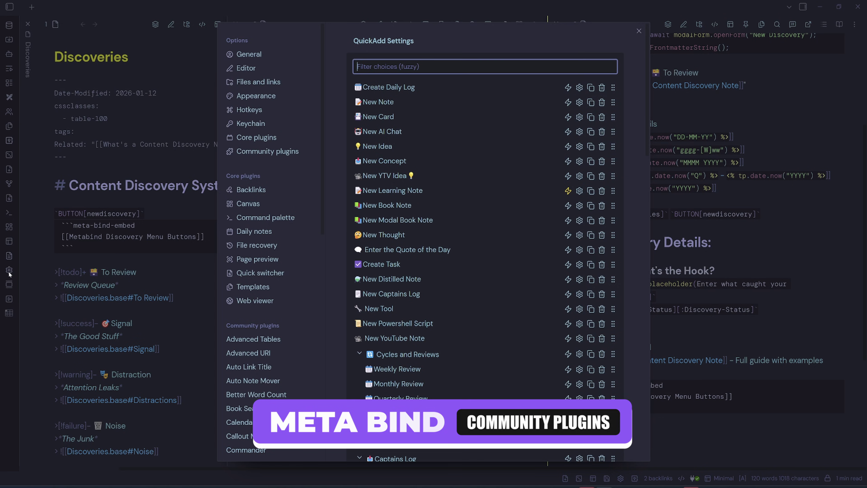
{"action": "scroll", "coordinate": [280, 304], "scroll_direction": "down", "scroll_amount": 8}
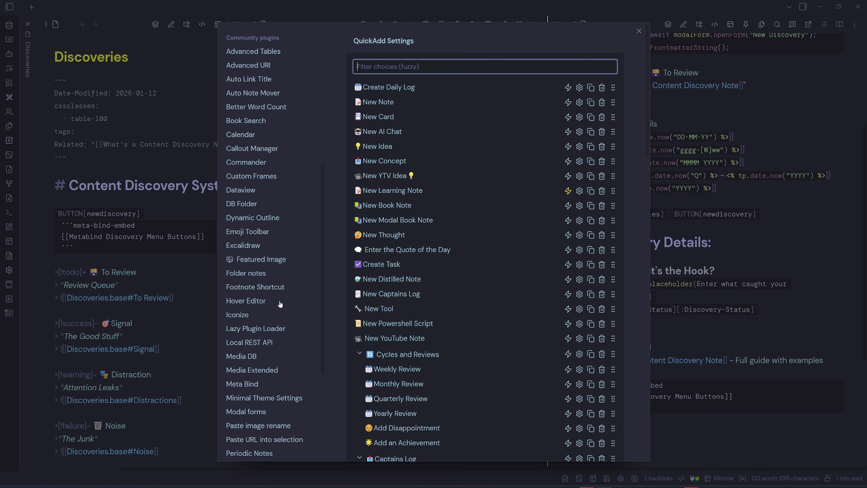
{"action": "left_click", "coordinate": [242, 384]}
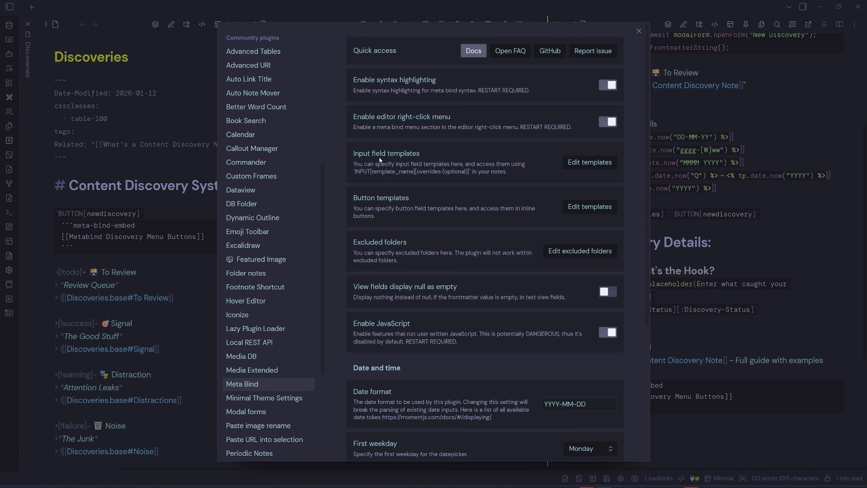
{"action": "left_click", "coordinate": [590, 162]}
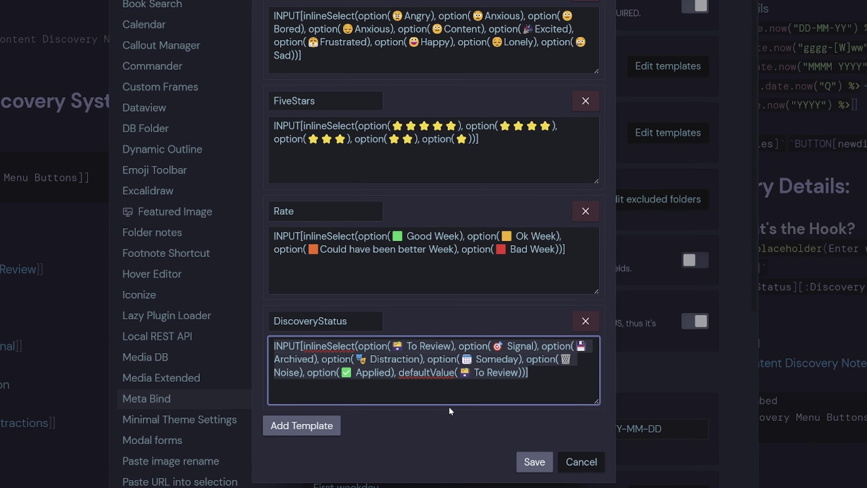
{"action": "left_click", "coordinate": [456, 396]}
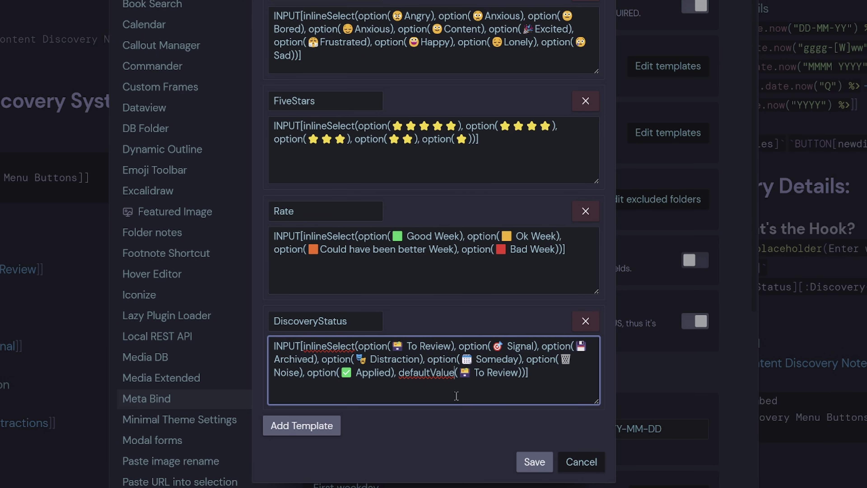
{"action": "key", "text": "ctrl+a"}
{"action": "key", "text": "shift+Tab"}
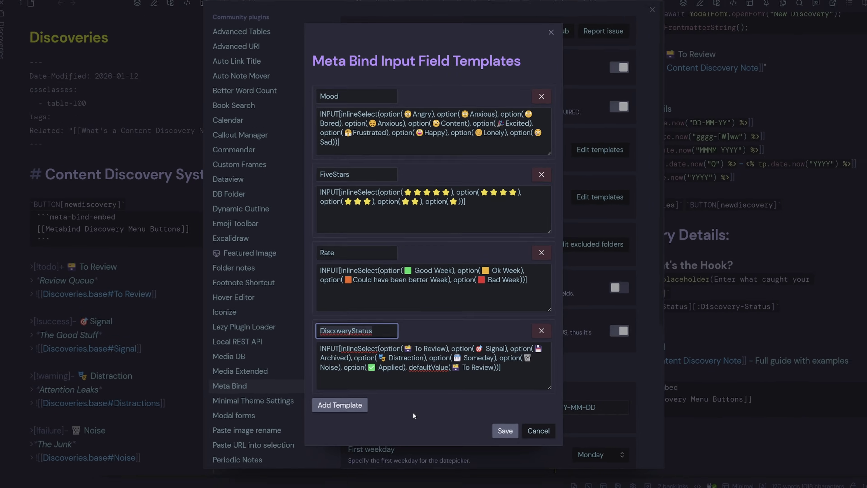
{"action": "key", "text": "Escape"}
{"action": "key", "text": "Escape"}
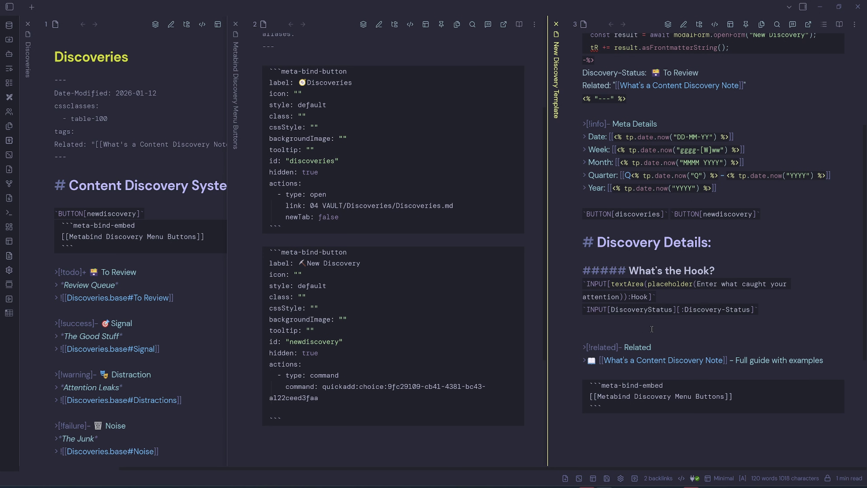
Step: Highlight the Discovery Status input line, then close the New Discovery Template pane
{"action": "left_click_drag", "start_coordinate": [766, 309], "coordinate": [582, 309]}
{"action": "left_click", "coordinate": [651, 330]}
{"action": "left_click", "coordinate": [555, 23]}
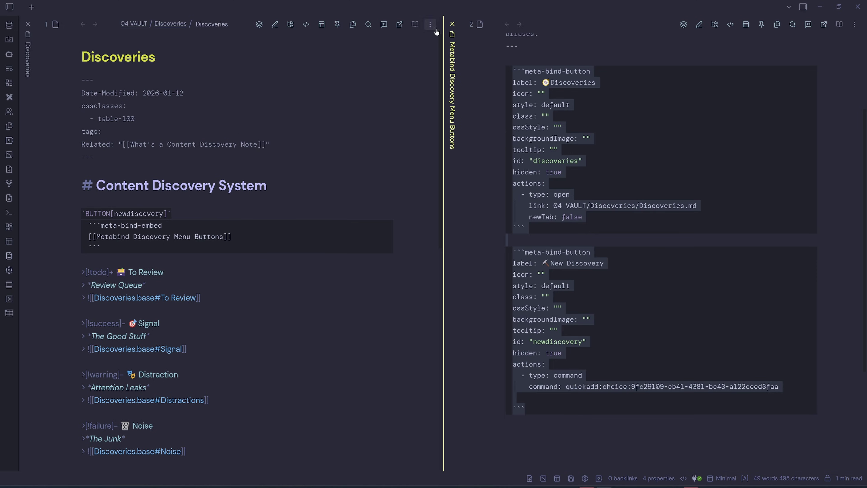
Step: Swap the menu buttons pane for the Discoveries base and render the Discoveries note's callouts
{"action": "left_click", "coordinate": [453, 24]}
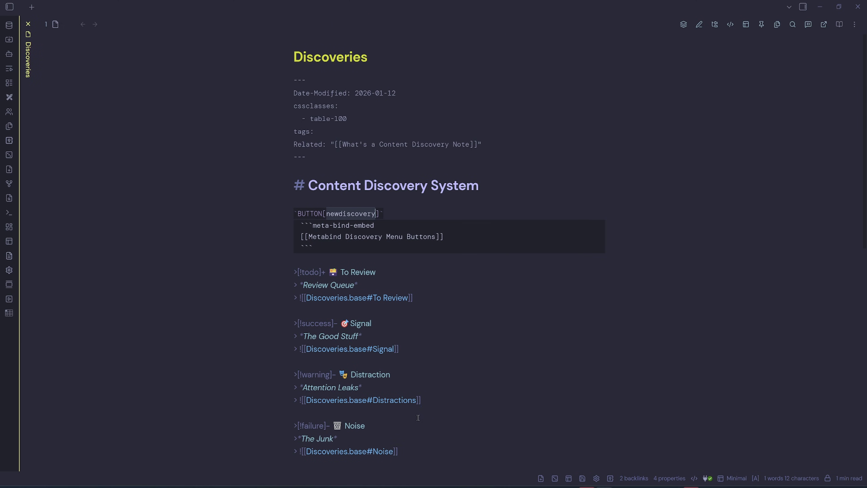
{"action": "left_click", "coordinate": [353, 299], "text": "ctrl+alt"}
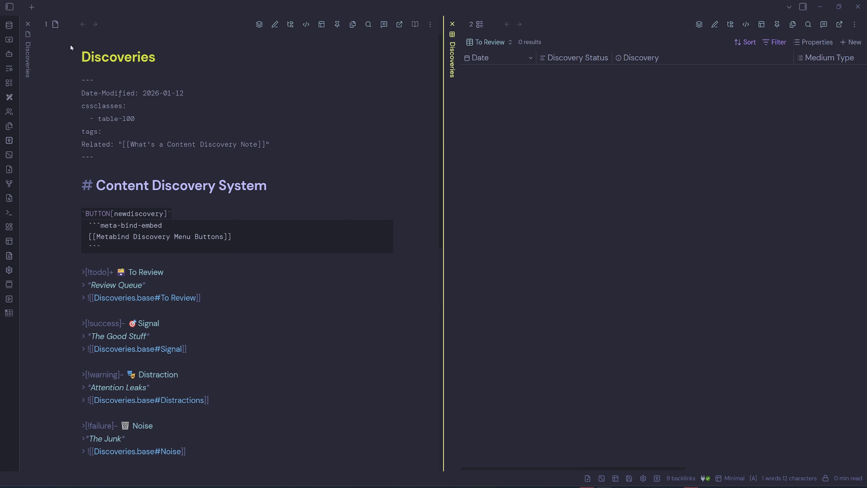
{"action": "left_click", "coordinate": [307, 24]}
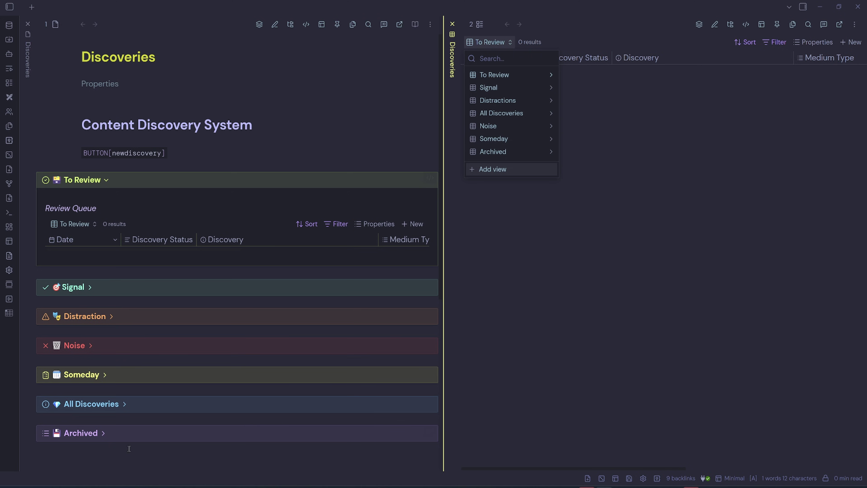
Step: Inspect the To Review view filters, including the all-views 04 VAULT/Discoveries folder filter
{"action": "left_click", "coordinate": [670, 179]}
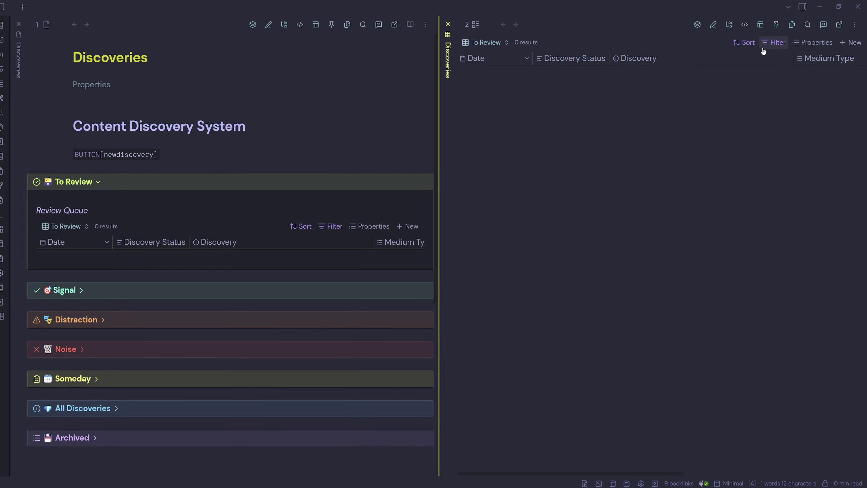
{"action": "left_click", "coordinate": [773, 42]}
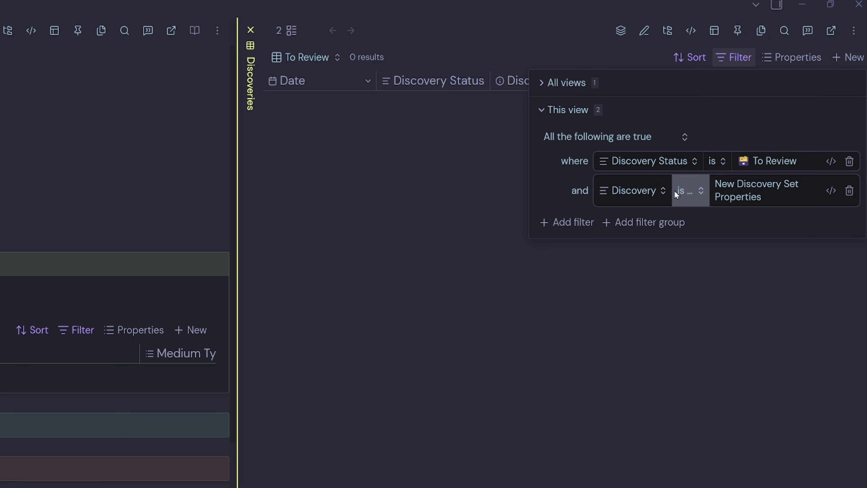
{"action": "left_click", "coordinate": [687, 191]}
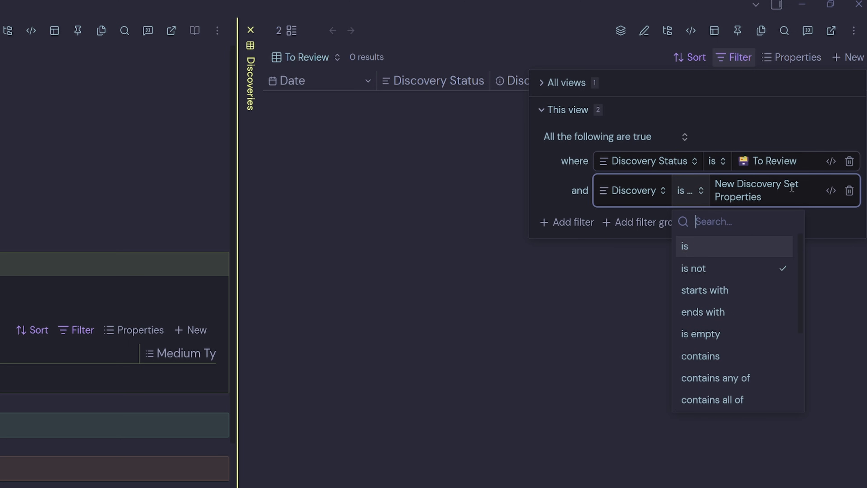
{"action": "key", "text": "Tab"}
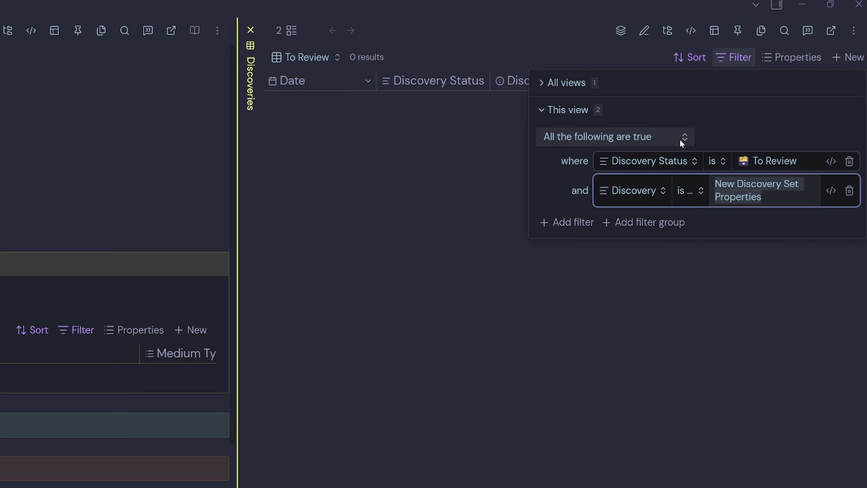
{"action": "left_click", "coordinate": [544, 83]}
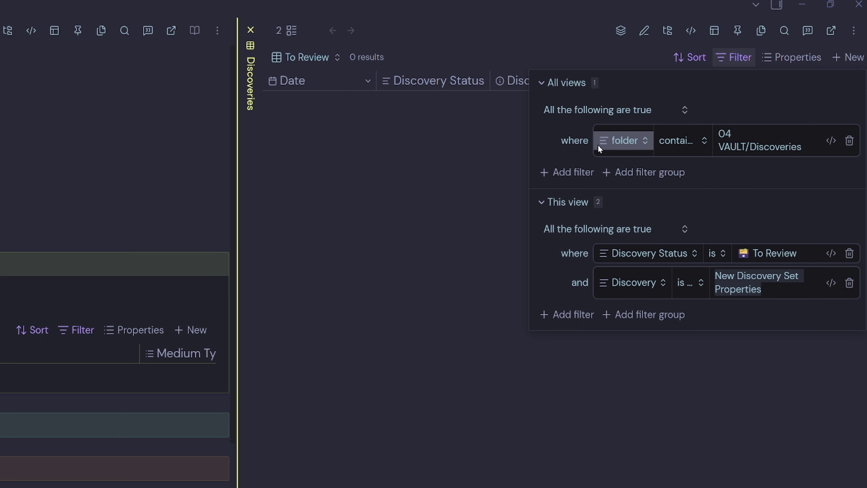
{"action": "left_click_drag", "start_coordinate": [802, 146], "coordinate": [717, 133]}
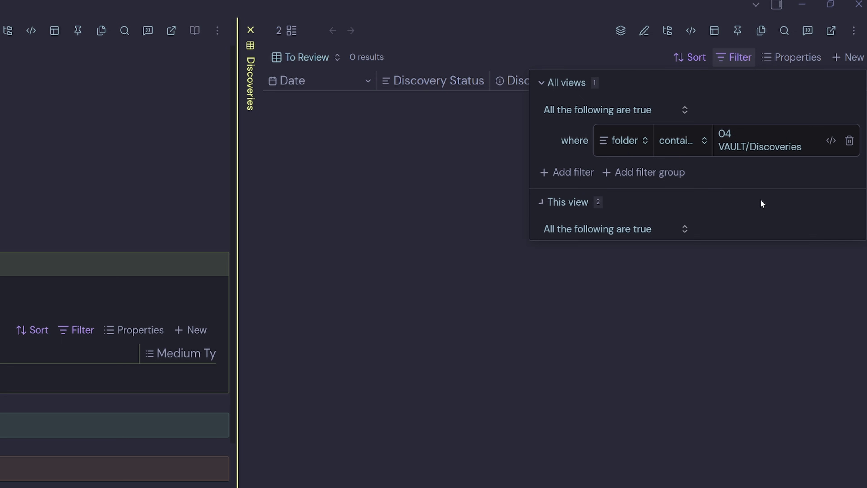
{"action": "left_click", "coordinate": [307, 57]}
Step: Switch to the Signal view and check its New Discovery Set Properties filter
{"action": "left_click", "coordinate": [321, 127]}
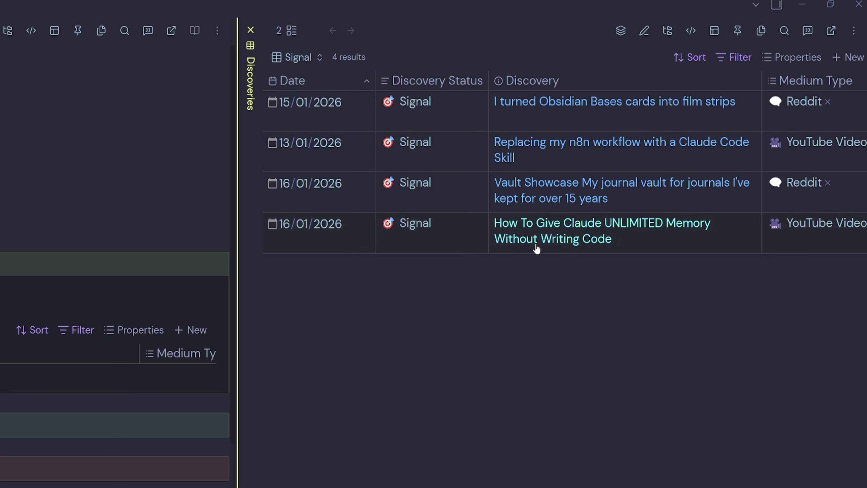
{"action": "left_click", "coordinate": [739, 59]}
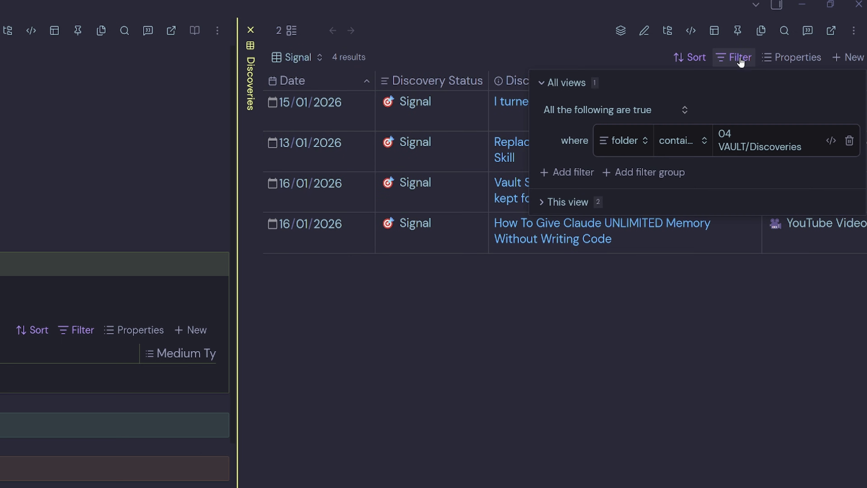
{"action": "left_click", "coordinate": [567, 201]}
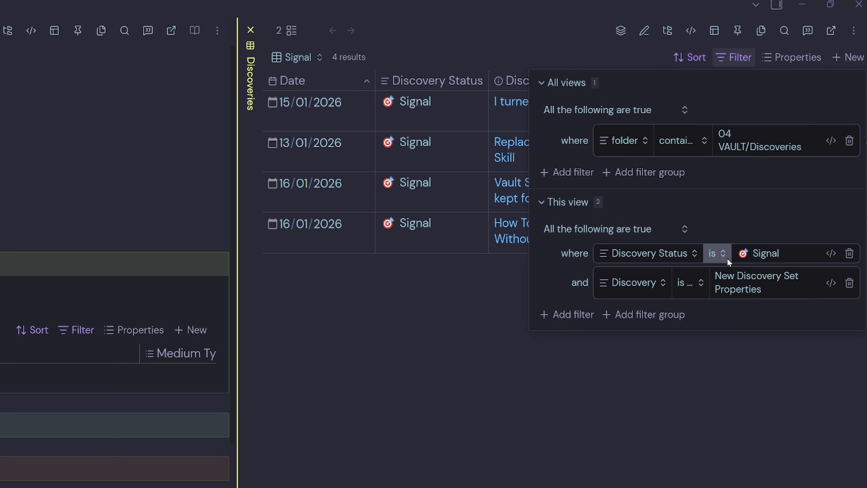
{"action": "left_click", "coordinate": [778, 293]}
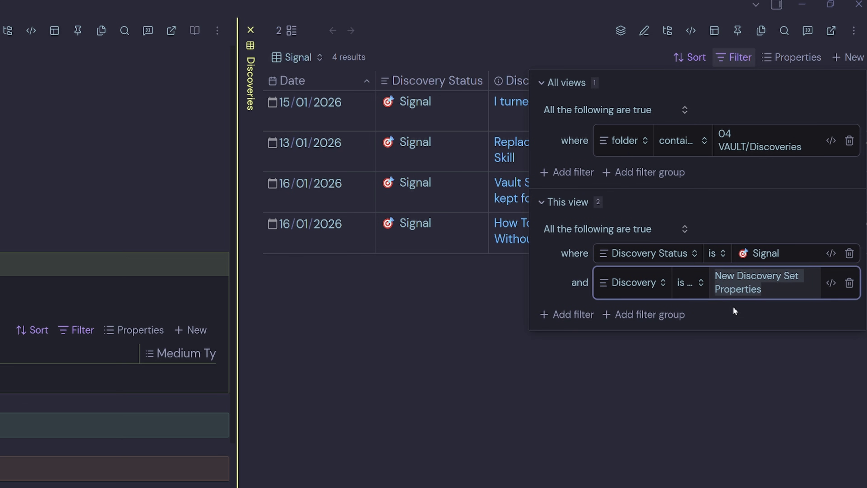
{"action": "left_click", "coordinate": [752, 317]}
Step: Switch the base to the Distractions view and show its filters
{"action": "left_click", "coordinate": [384, 30]}
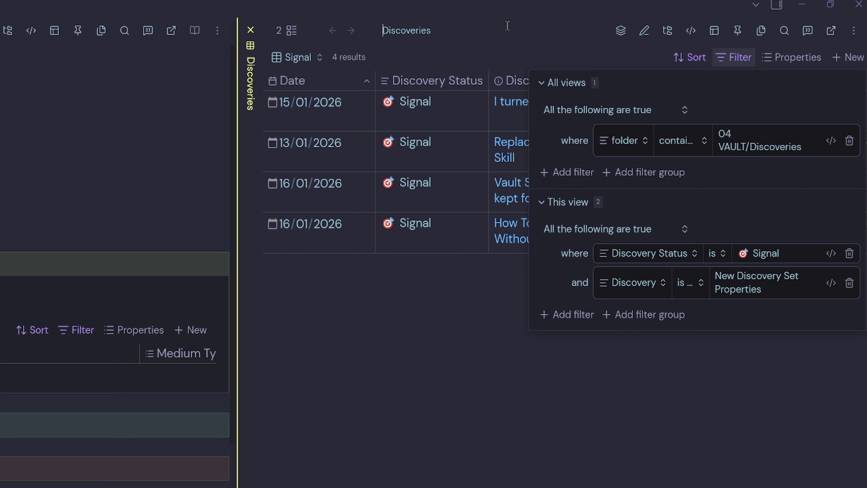
{"action": "left_click", "coordinate": [302, 64]}
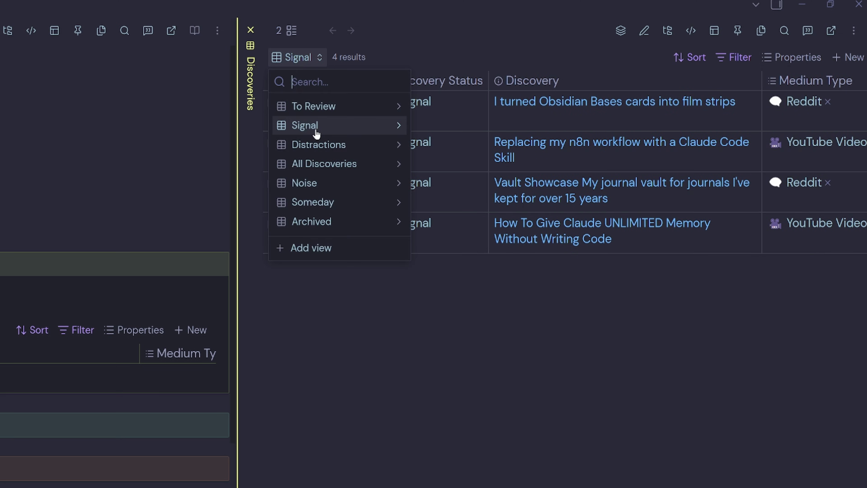
{"action": "left_click", "coordinate": [323, 145]}
{"action": "left_click", "coordinate": [730, 58]}
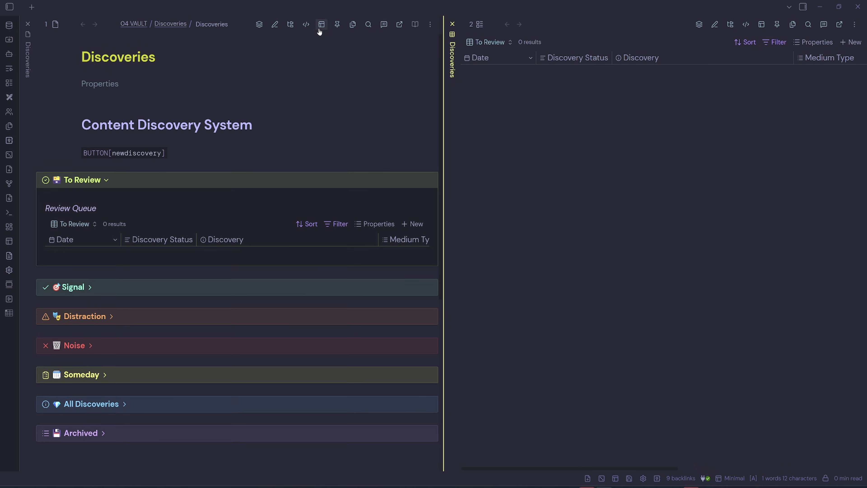
Step: Check the Signal view embed link in source, then expand and collapse the rendered Signal callout
{"action": "left_click", "coordinate": [98, 313]}
{"action": "scroll", "coordinate": [98, 313], "scroll_direction": "down", "scroll_amount": 2}
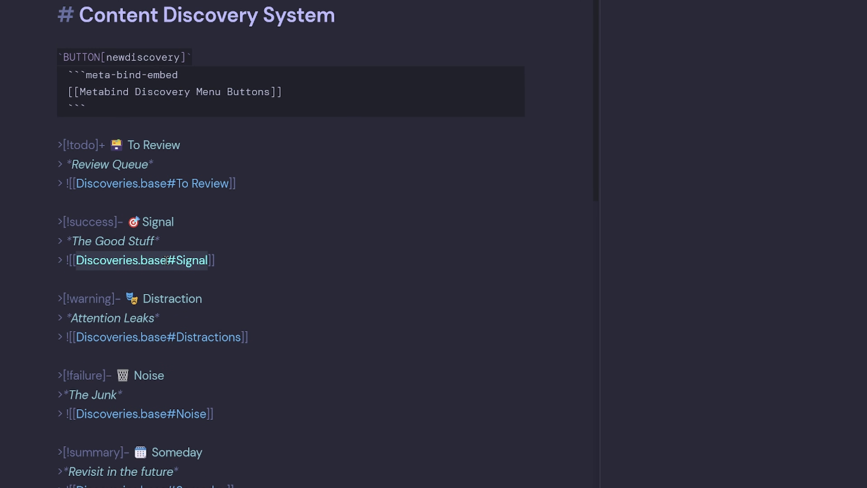
{"action": "left_click", "coordinate": [169, 260]}
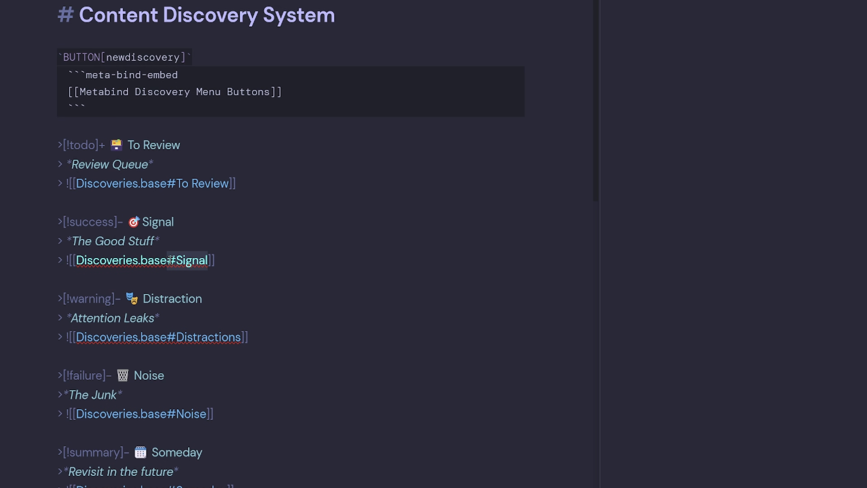
{"action": "key", "text": "ctrl+e"}
{"action": "left_click", "coordinate": [107, 282]}
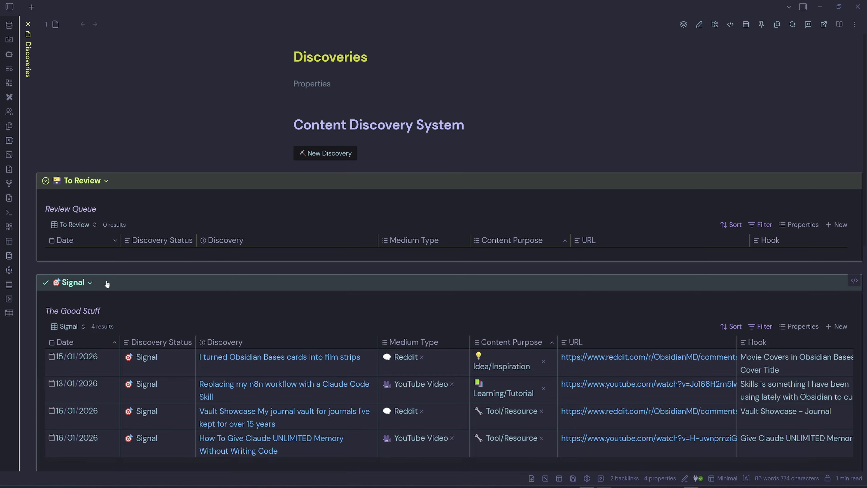
{"action": "left_click", "coordinate": [106, 282]}
Step: Compare the collapse marker on the Signal callout with the expand marker on To Review
{"action": "left_click", "coordinate": [730, 24]}
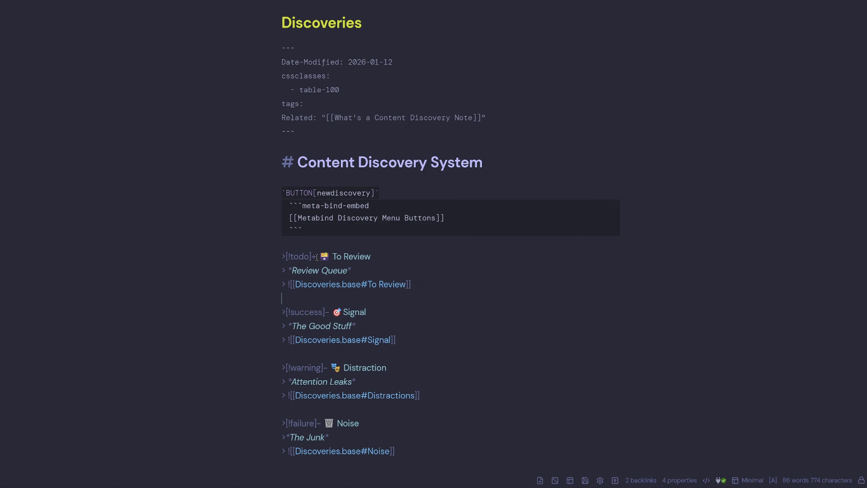
{"action": "left_click", "coordinate": [293, 257]}
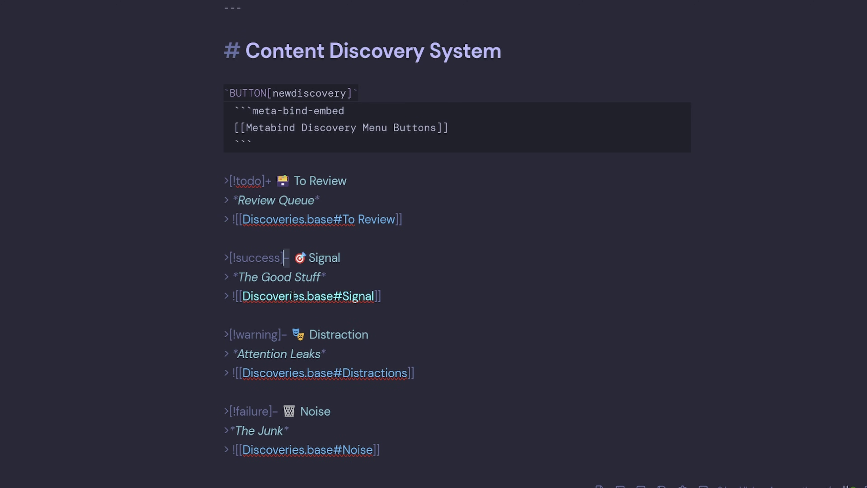
{"action": "left_click", "coordinate": [271, 181]}
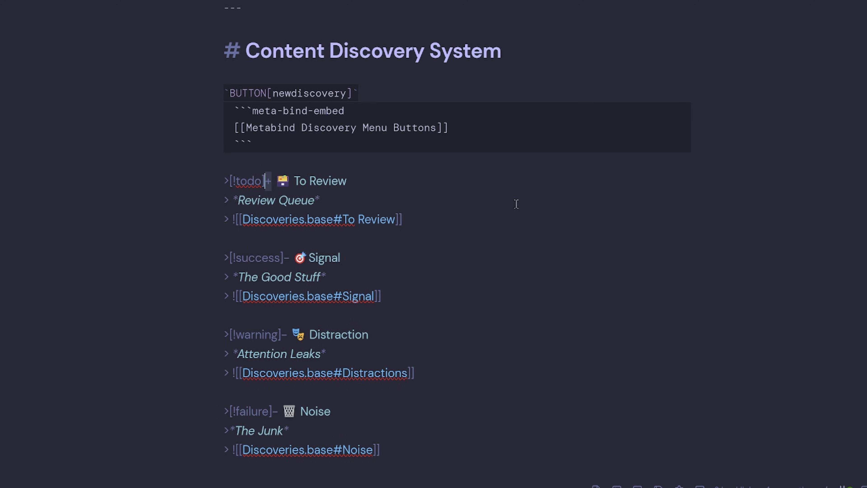
{"action": "scroll", "coordinate": [516, 203], "scroll_direction": "down", "scroll_amount": 3}
{"action": "scroll", "coordinate": [73, 255], "scroll_direction": "up", "scroll_amount": 2}
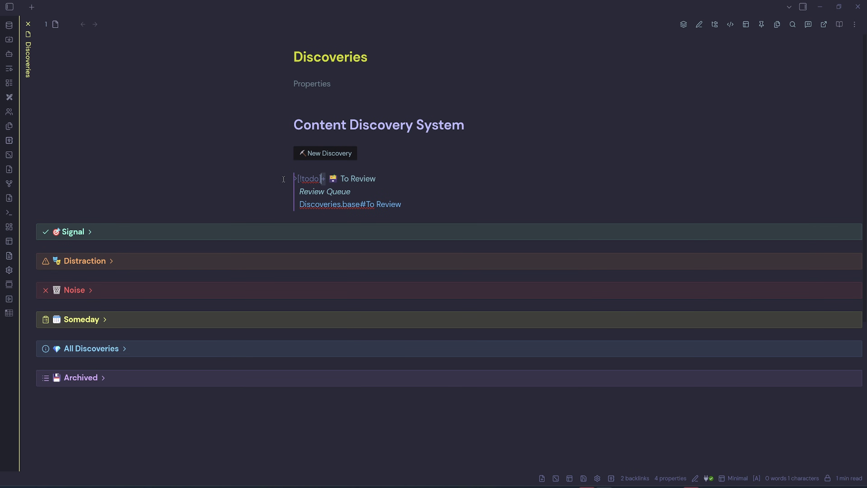
{"action": "left_click", "coordinate": [331, 167]}
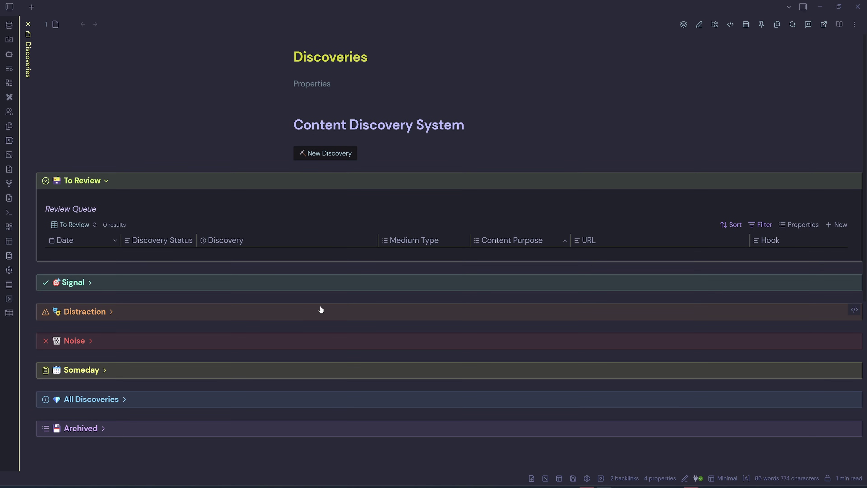
Step: Expand the All Discoveries callout and scroll through its 12-entry table
{"action": "left_click", "coordinate": [197, 398]}
{"action": "scroll", "coordinate": [364, 340], "scroll_direction": "down", "scroll_amount": 8}
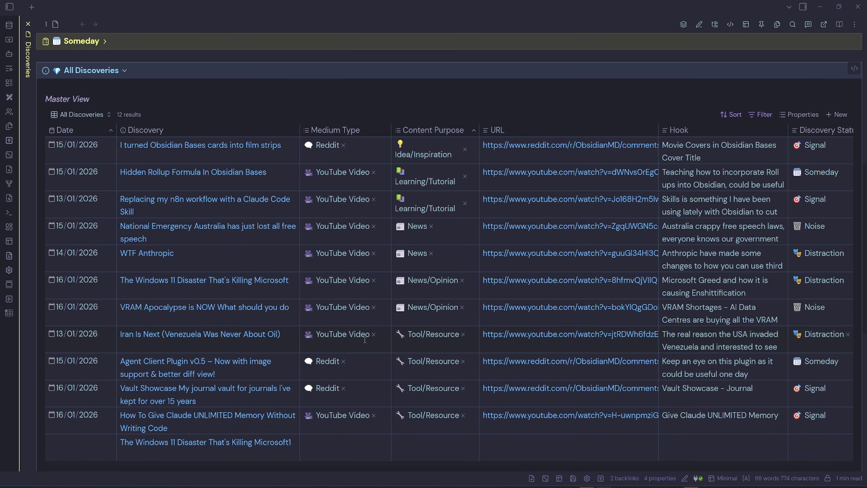
{"action": "scroll", "coordinate": [403, 201], "scroll_direction": "down", "scroll_amount": 4}
{"action": "scroll", "coordinate": [409, 302], "scroll_direction": "up", "scroll_amount": 5}
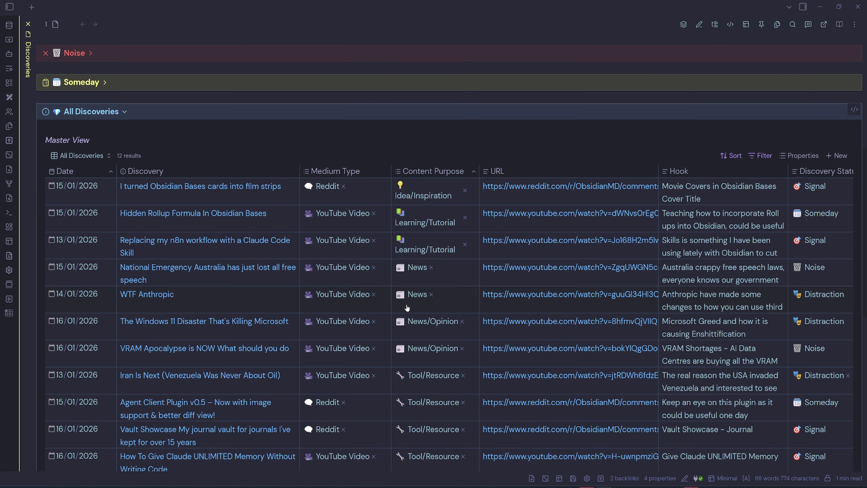
{"action": "scroll", "coordinate": [407, 307], "scroll_direction": "down", "scroll_amount": 3}
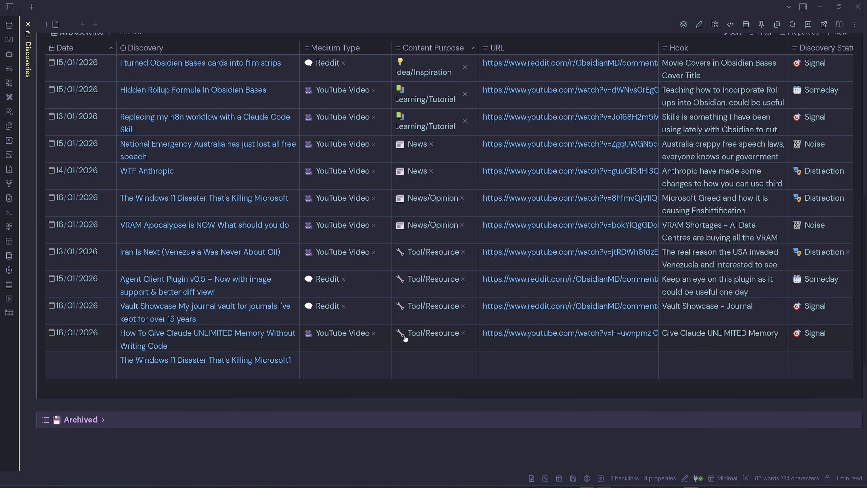